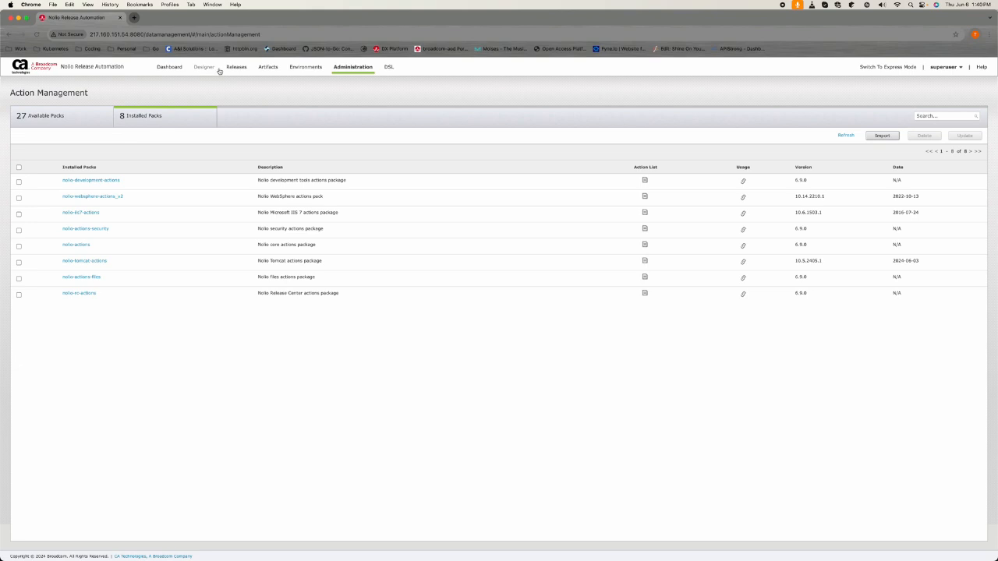
In the Application Model designer, create a new application named middle-tier.
{"action": "mouse_move", "coordinate": [202, 67]}
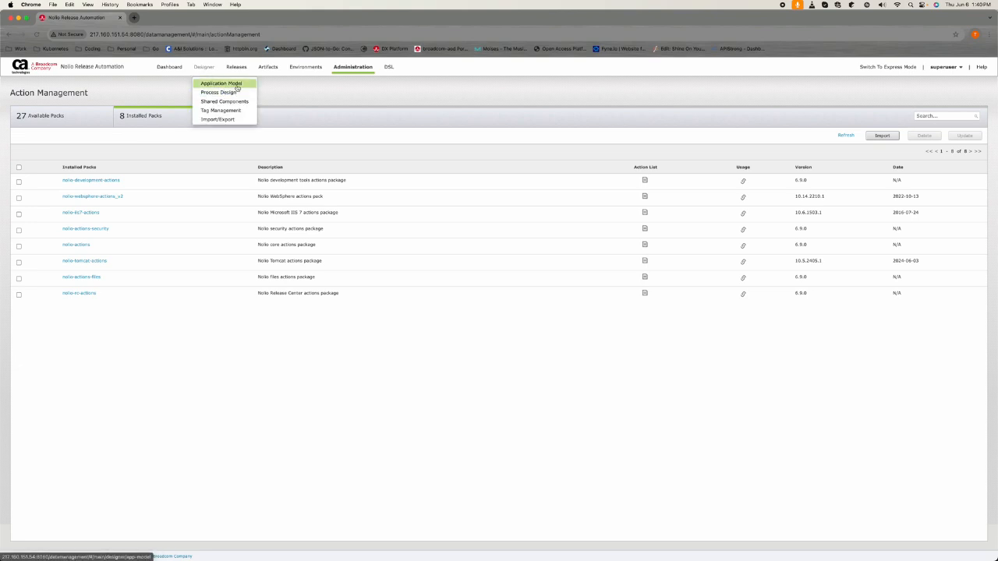
{"action": "left_click", "coordinate": [235, 84]}
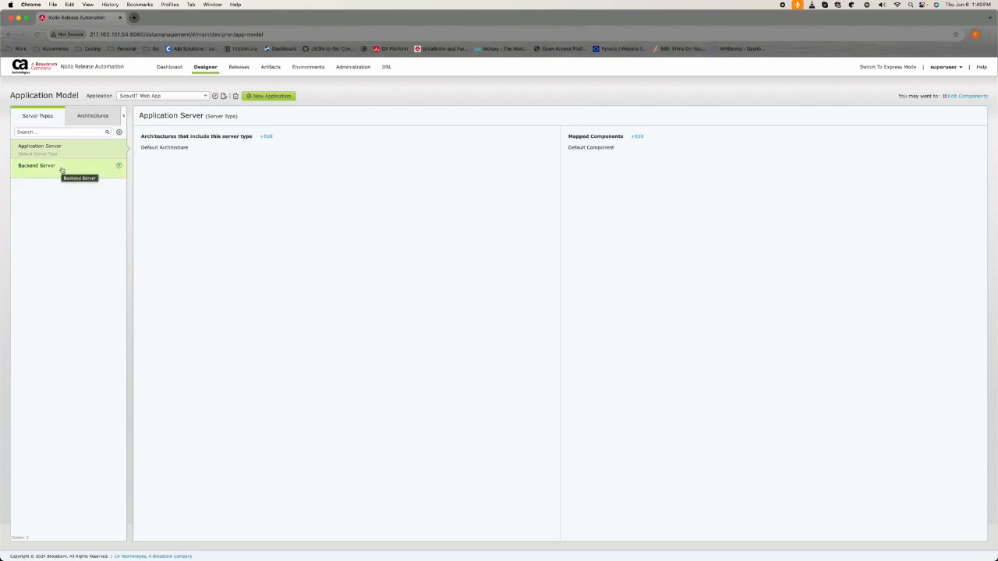
{"action": "left_click", "coordinate": [271, 96]}
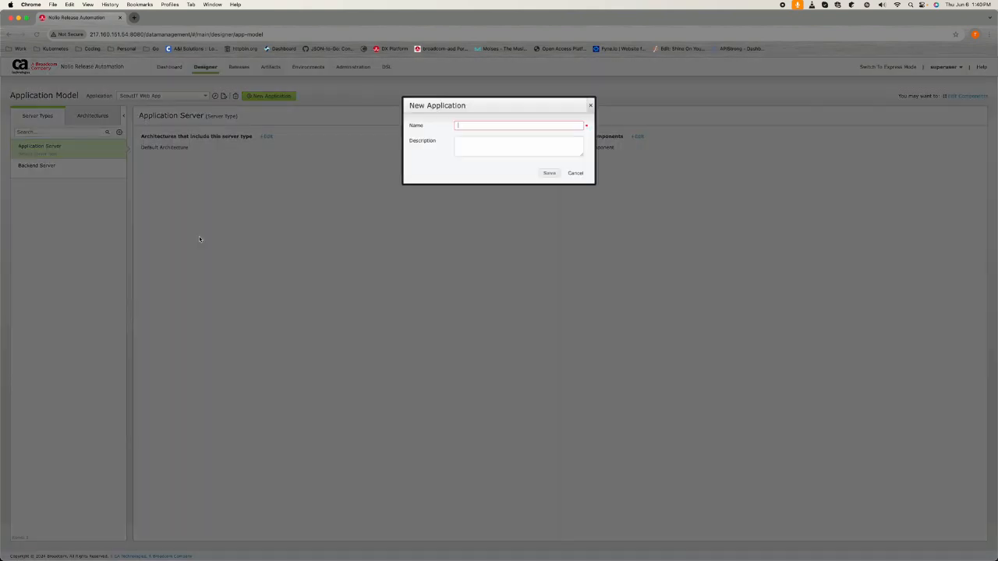
{"action": "type", "text": "middle-tier"}
{"action": "left_click", "coordinate": [550, 173]}
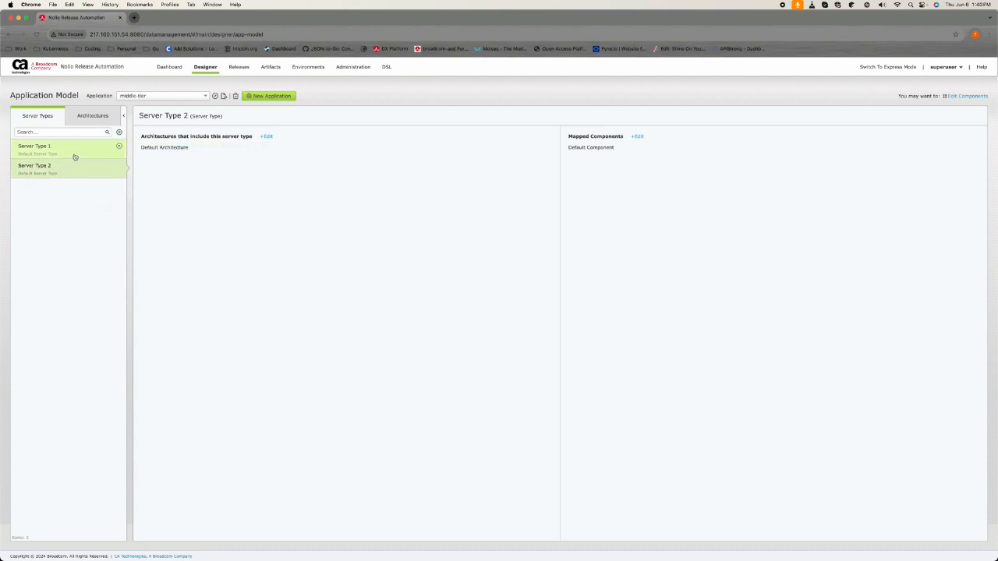
Review the middle-tier application's architecture and server types, the list of managed agents, and the system status dashboard.
{"action": "left_click", "coordinate": [90, 118]}
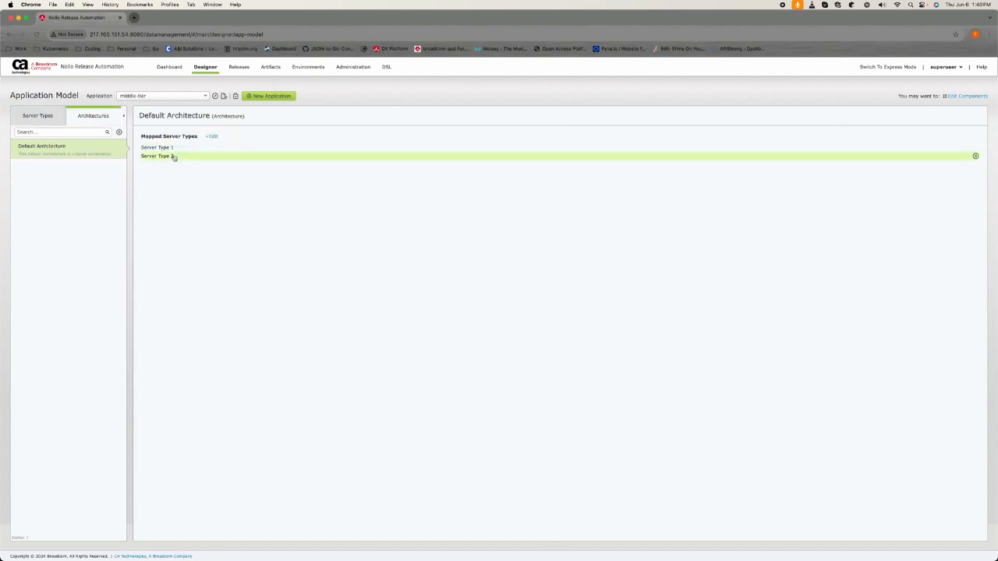
{"action": "left_click", "coordinate": [45, 118]}
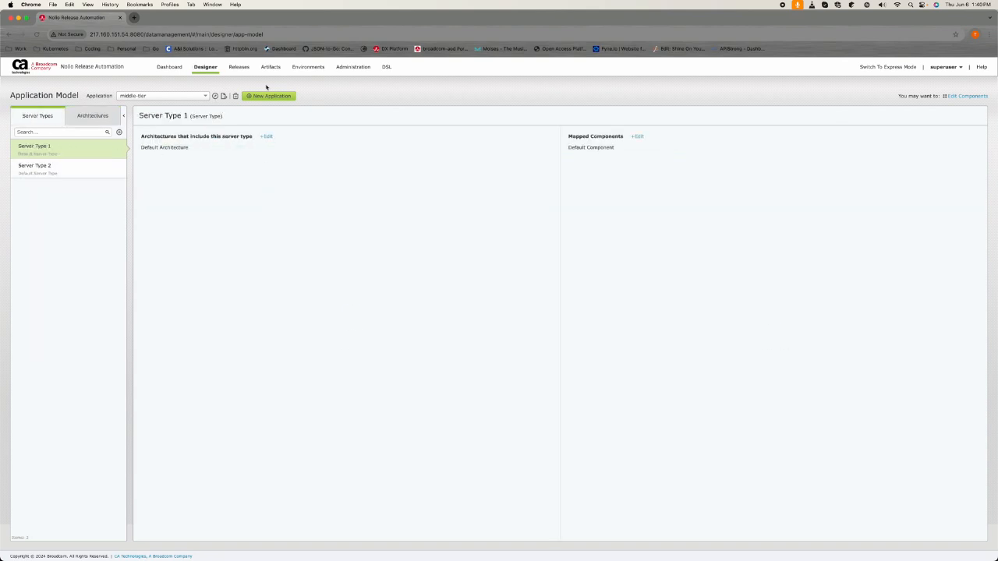
{"action": "mouse_move", "coordinate": [350, 70]}
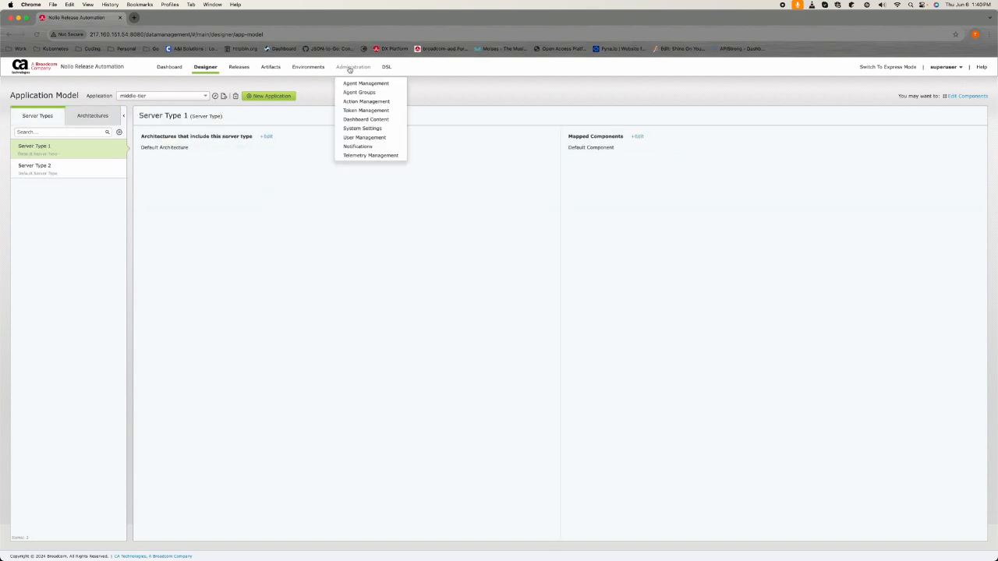
{"action": "left_click", "coordinate": [394, 85]}
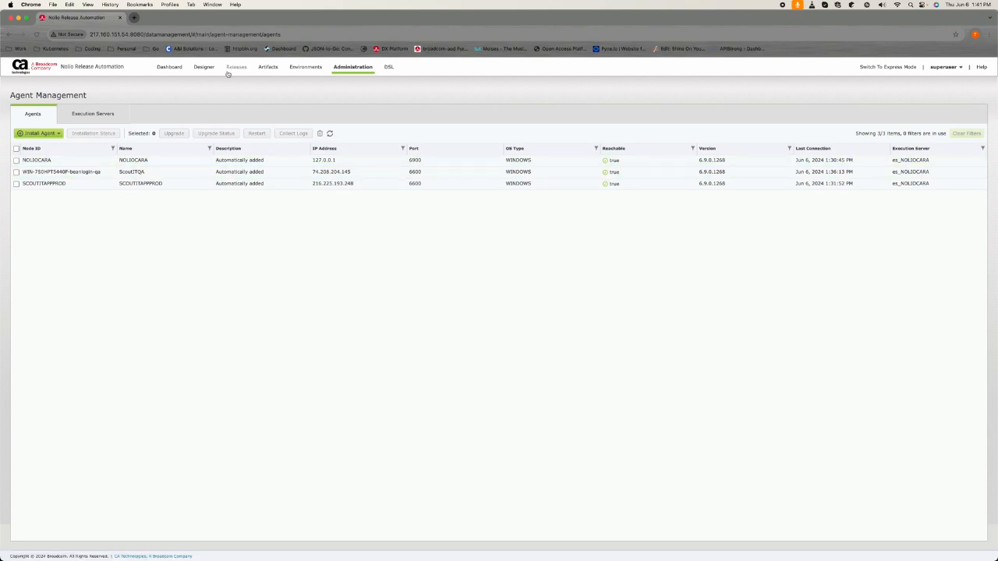
{"action": "left_click", "coordinate": [169, 68]}
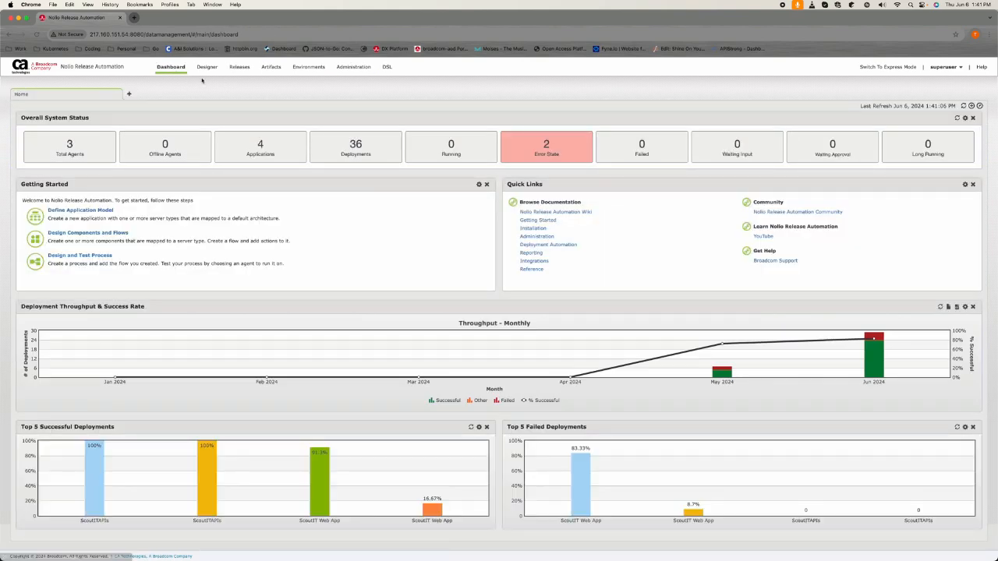
Open Process Design for the middle-tier application and expand the Default Component.
{"action": "left_click", "coordinate": [208, 70]}
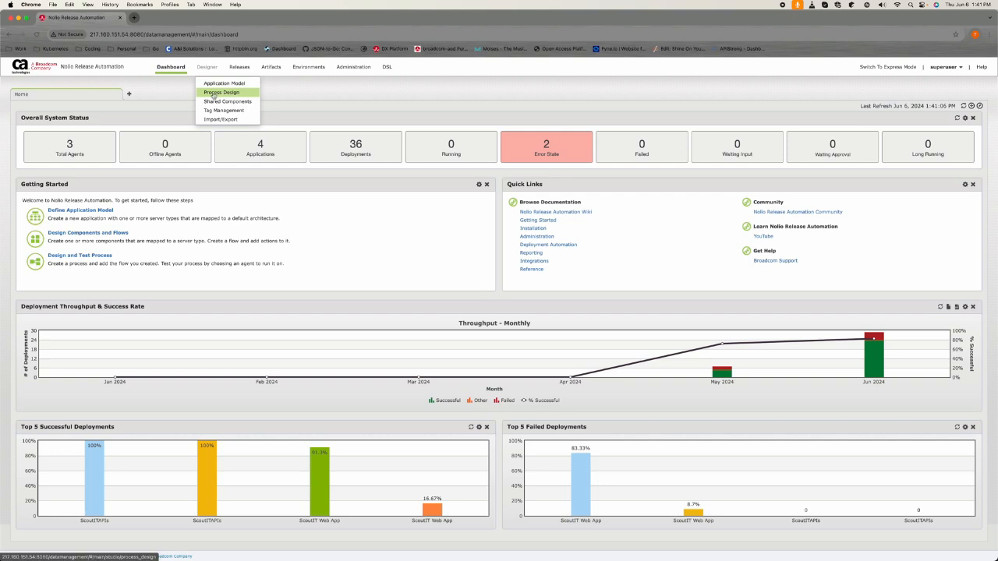
{"action": "left_click", "coordinate": [214, 95]}
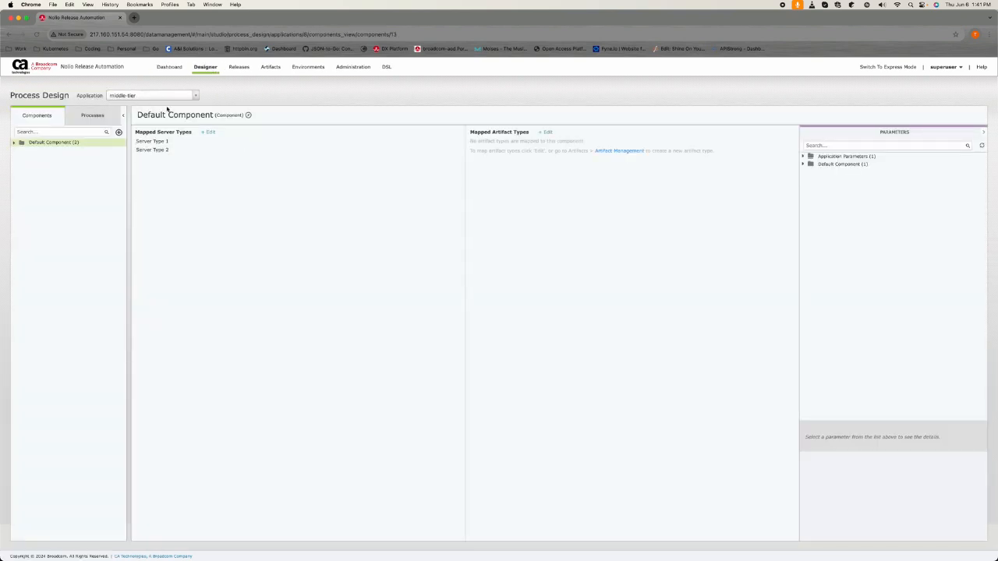
{"action": "left_click", "coordinate": [14, 143]}
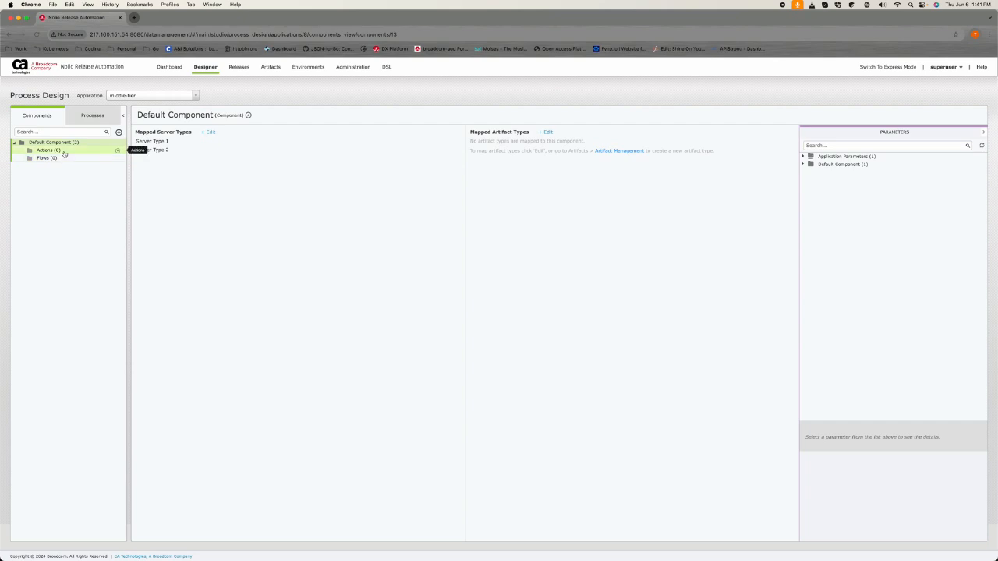
Add a Check OS Type action named "What is my OS" to the Default Component's actions and dismiss the save-password prompt.
{"action": "left_click", "coordinate": [118, 151]}
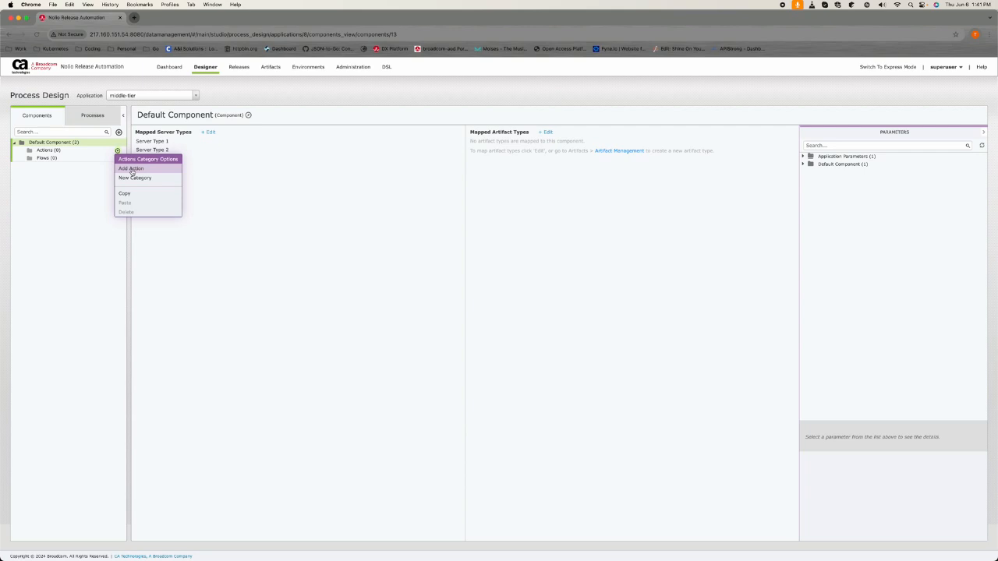
{"action": "left_click", "coordinate": [131, 169]}
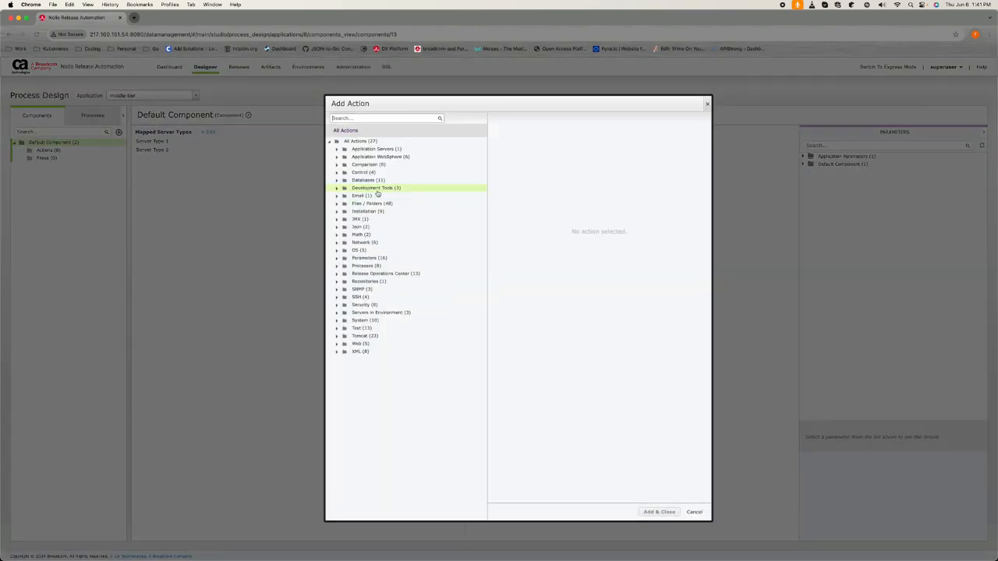
{"action": "left_click", "coordinate": [337, 172]}
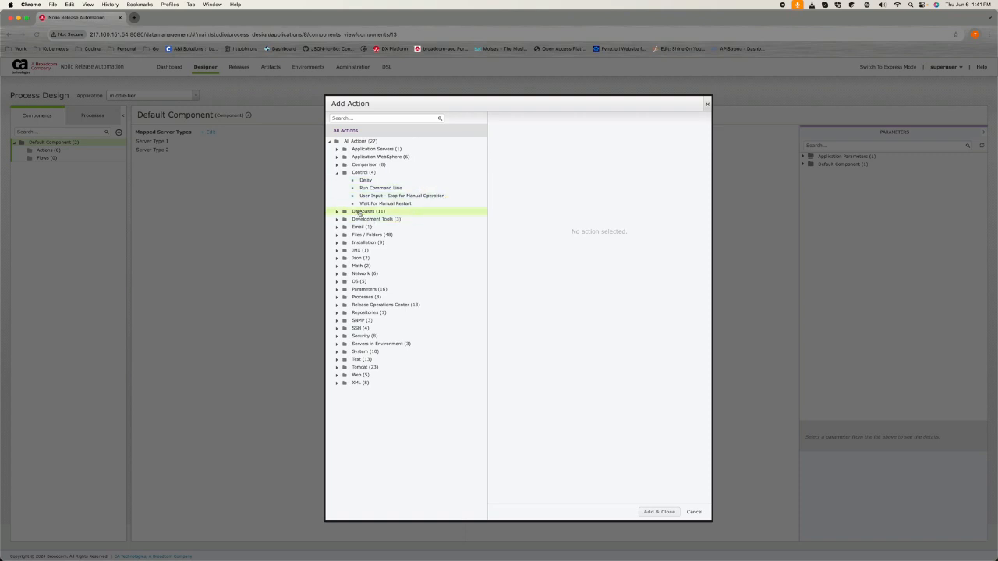
{"action": "left_click", "coordinate": [337, 149]}
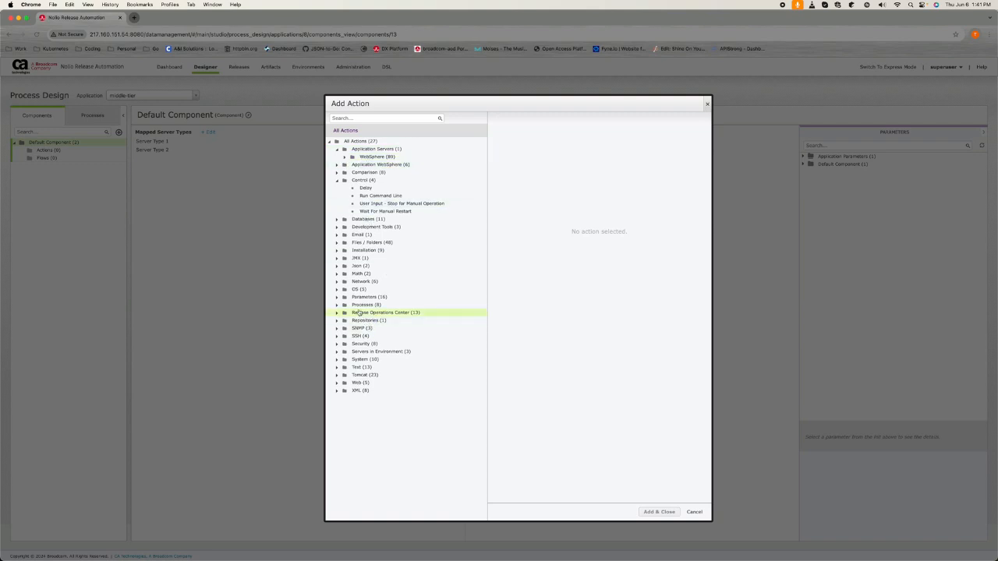
{"action": "left_click", "coordinate": [336, 289]}
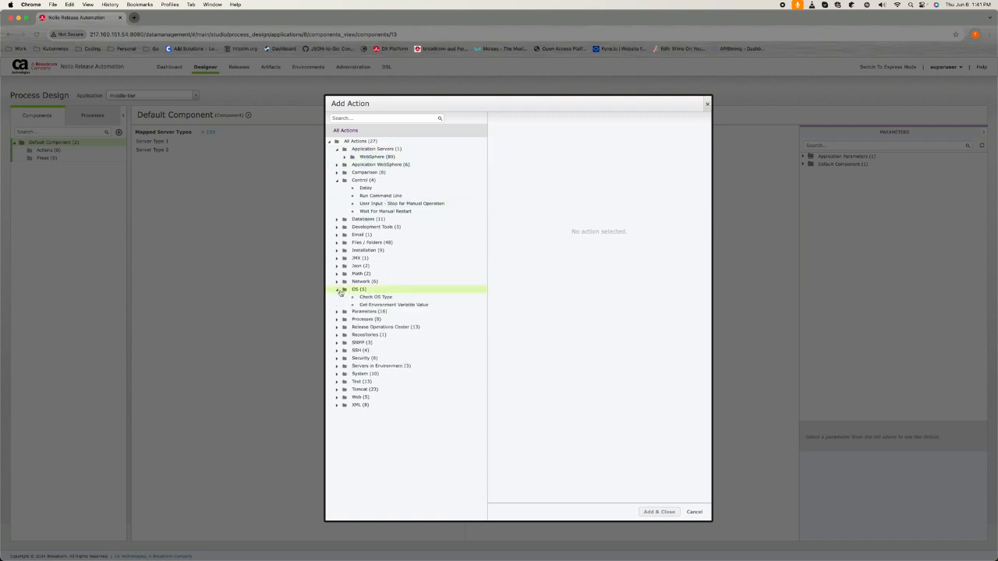
{"action": "left_click", "coordinate": [393, 298]}
{"action": "left_click_drag", "start_coordinate": [577, 122], "coordinate": [389, 135]}
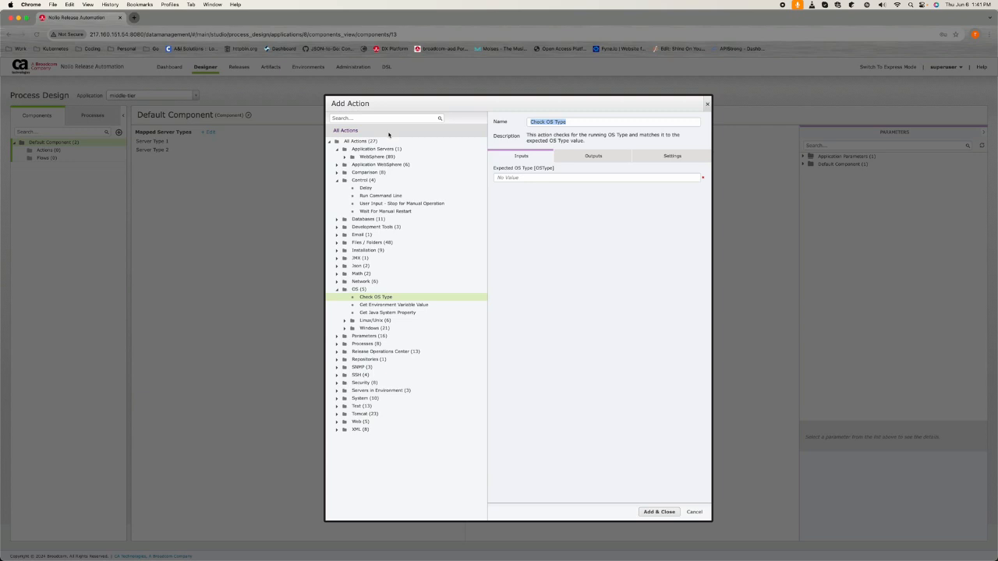
{"action": "type", "text": "What is my OS"}
{"action": "left_click_drag", "start_coordinate": [508, 108], "coordinate": [322, 84]}
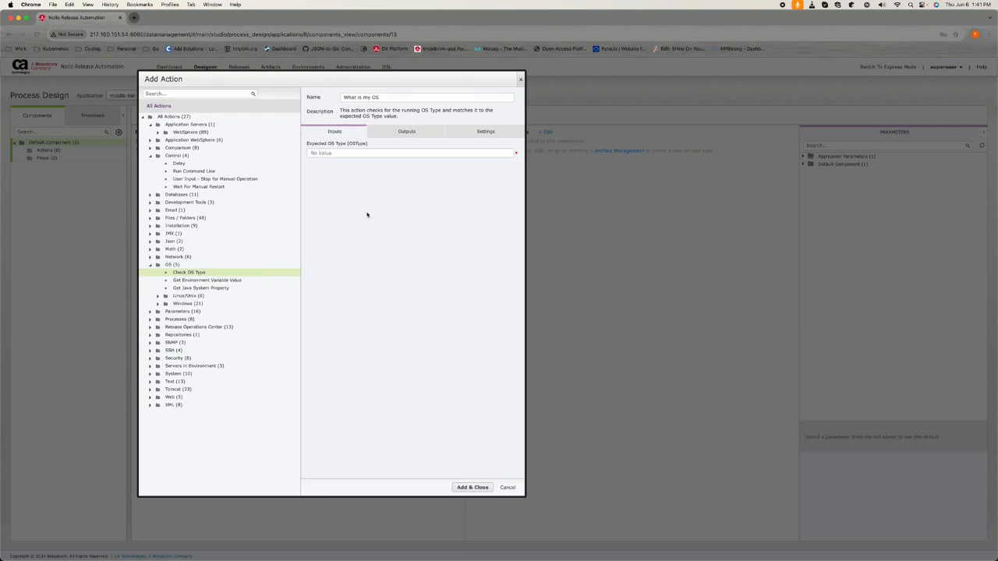
{"action": "left_click", "coordinate": [476, 488]}
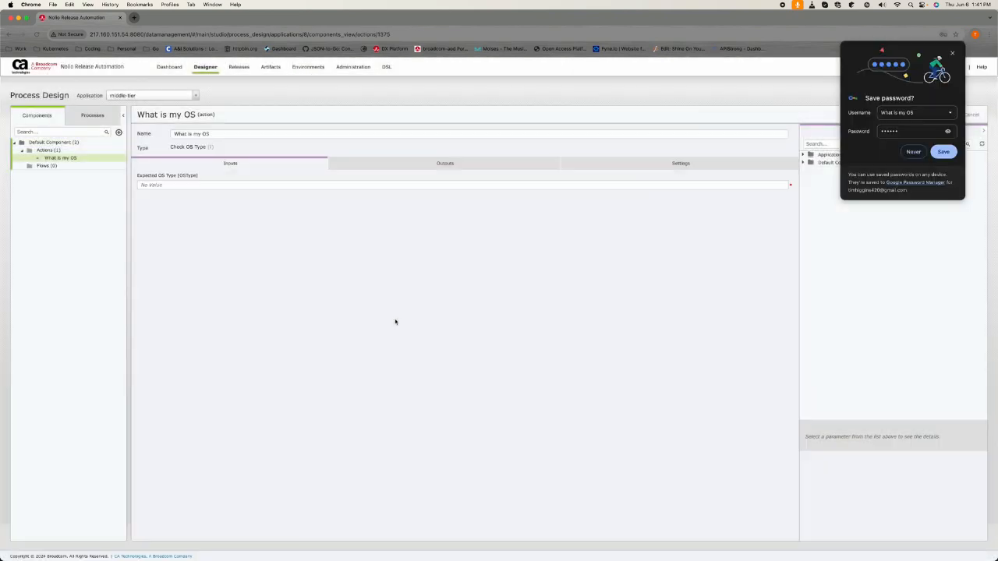
{"action": "left_click", "coordinate": [952, 53]}
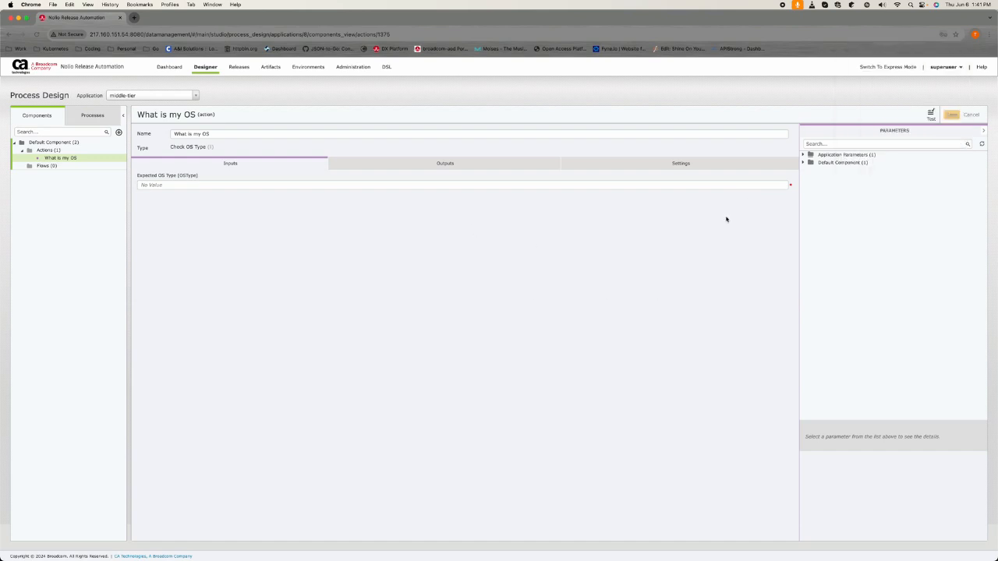
Examine the built-in application parameters and the outputs and settings of the What is my OS action.
{"action": "left_click", "coordinate": [803, 155]}
{"action": "left_click", "coordinate": [811, 162]}
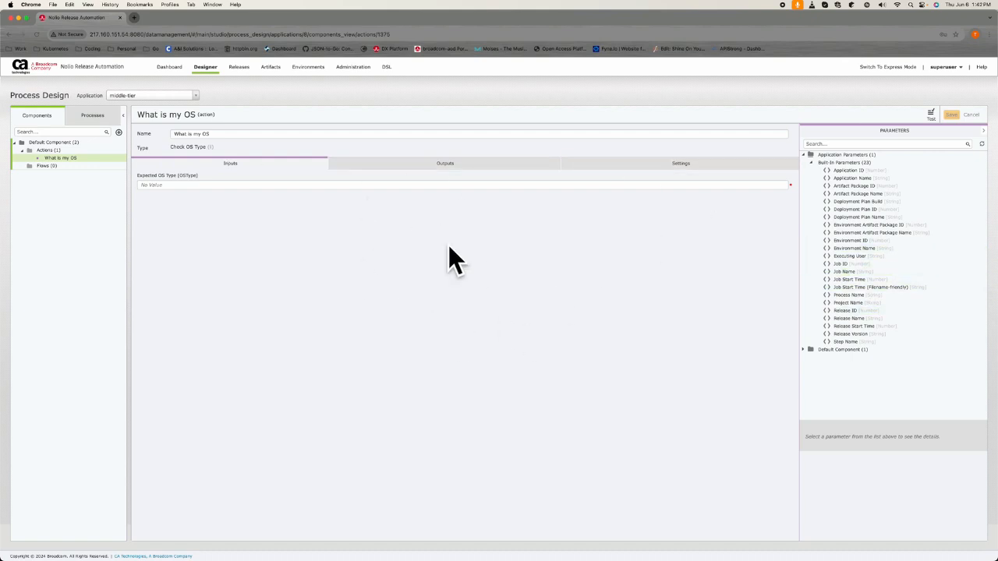
{"action": "left_click", "coordinate": [429, 163]}
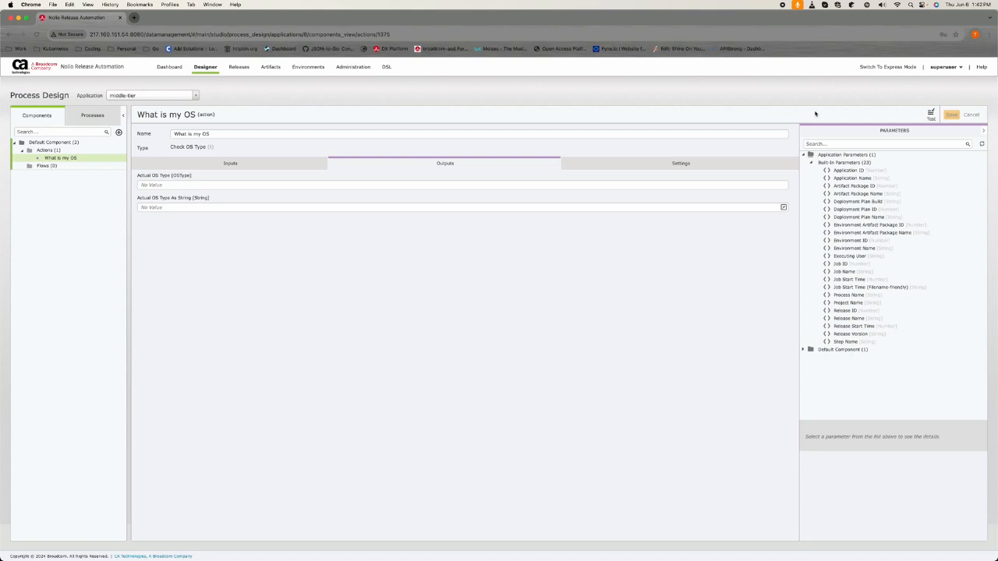
{"action": "left_click", "coordinate": [642, 166]}
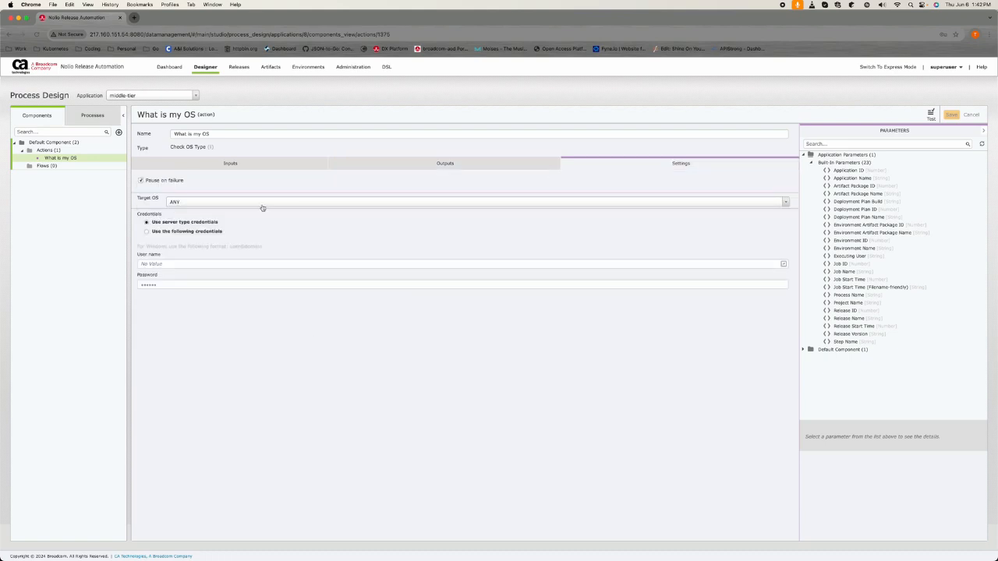
Try the Target OS options for the What is my OS action and return the setting to ANY.
{"action": "left_click", "coordinate": [262, 202]}
{"action": "left_click", "coordinate": [282, 196]}
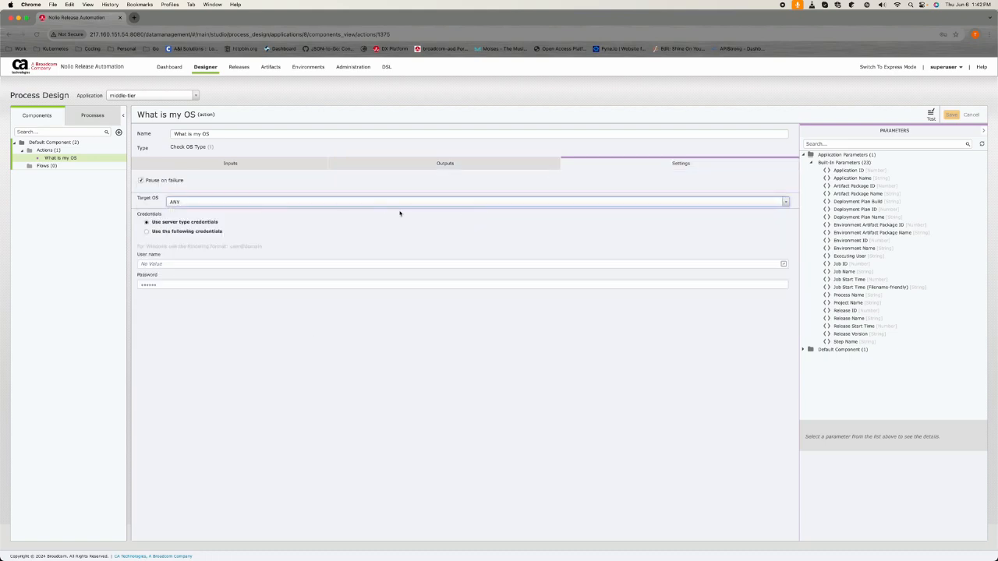
{"action": "left_click", "coordinate": [265, 203]}
{"action": "left_click", "coordinate": [249, 230]}
{"action": "left_click", "coordinate": [260, 203]}
{"action": "left_click", "coordinate": [273, 223]}
Save the pending changes to the What is my OS action when leaving it for the Actions category.
{"action": "left_click", "coordinate": [118, 159]}
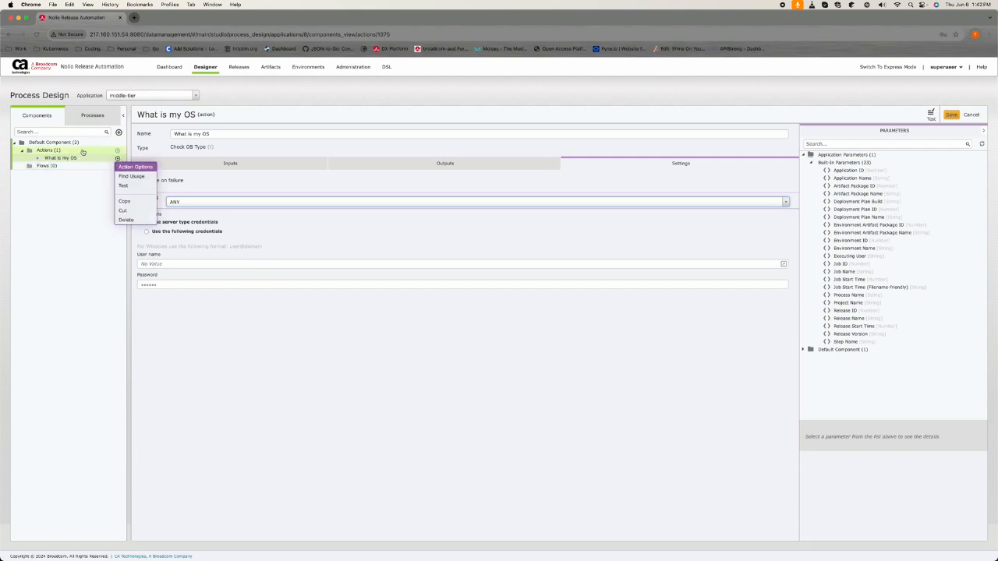
{"action": "left_click", "coordinate": [118, 162]}
{"action": "left_click", "coordinate": [494, 145]}
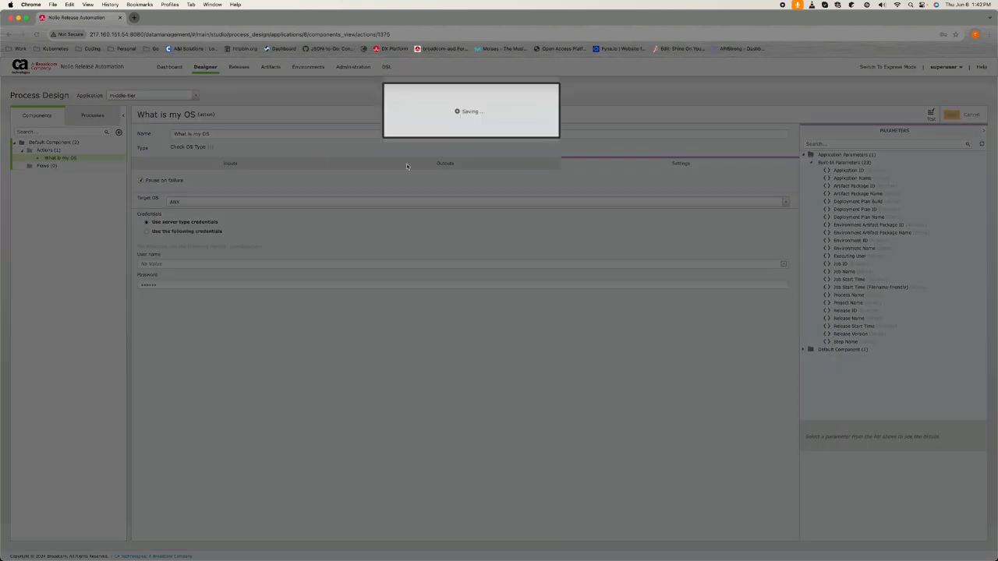
Choose the Databases action Run SQL File on MySQL Server as a new action for the Default Component.
{"action": "left_click", "coordinate": [117, 150]}
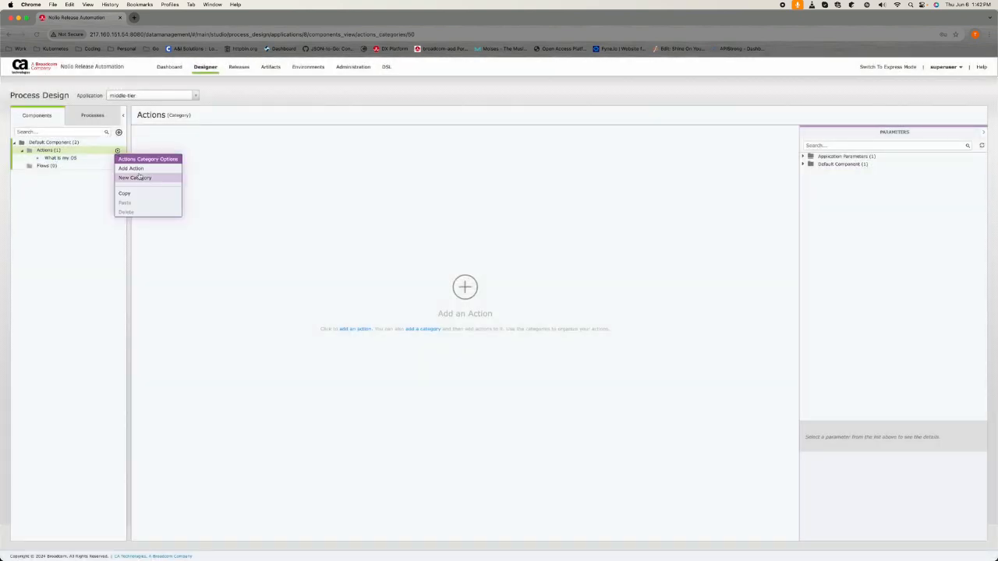
{"action": "left_click", "coordinate": [141, 169]}
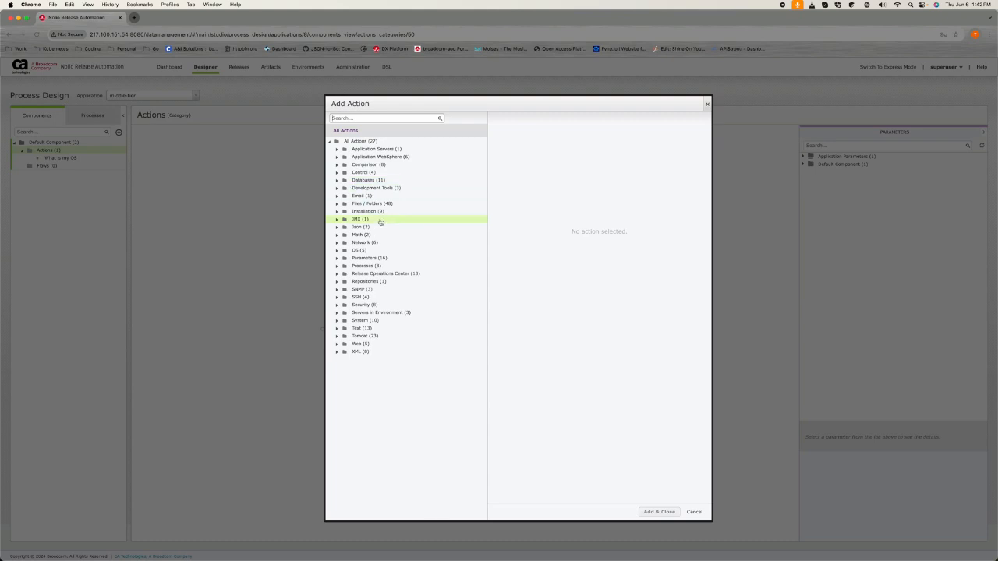
{"action": "left_click", "coordinate": [337, 180]}
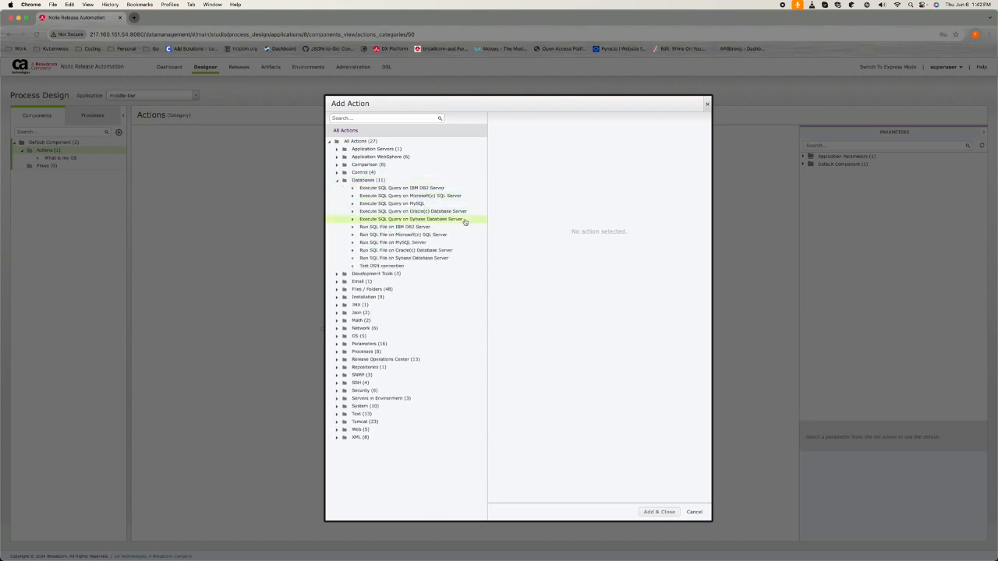
{"action": "left_click", "coordinate": [440, 242]}
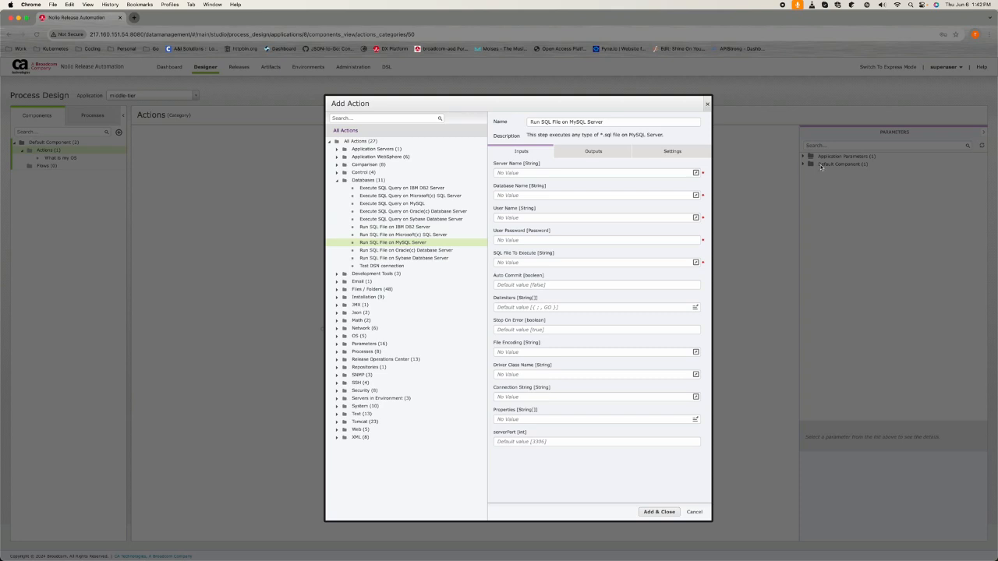
Preview the expression editor for Server Name without saving, and review the MySQL action's outputs, settings and inputs.
{"action": "left_click", "coordinate": [696, 173]}
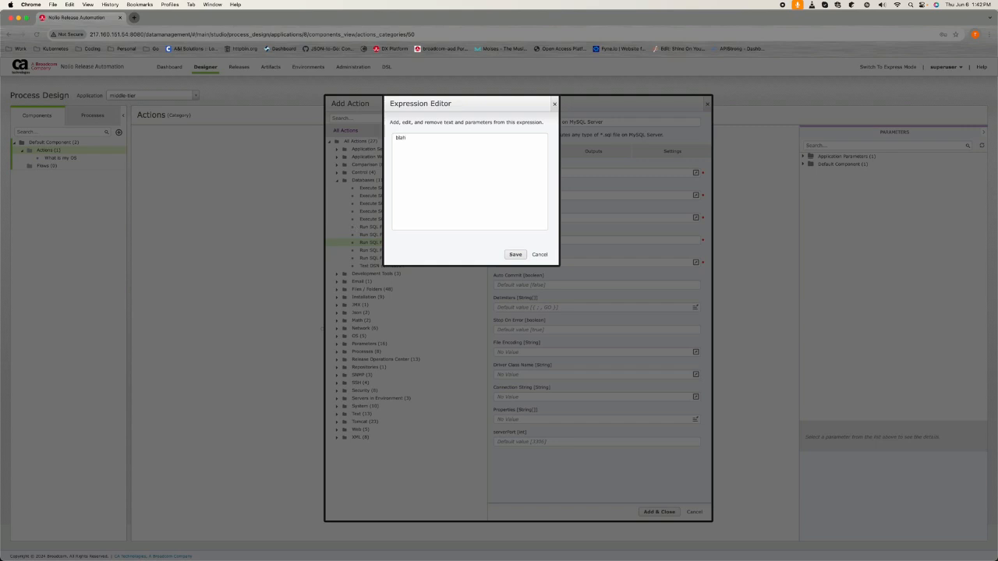
{"action": "left_click", "coordinate": [538, 254]}
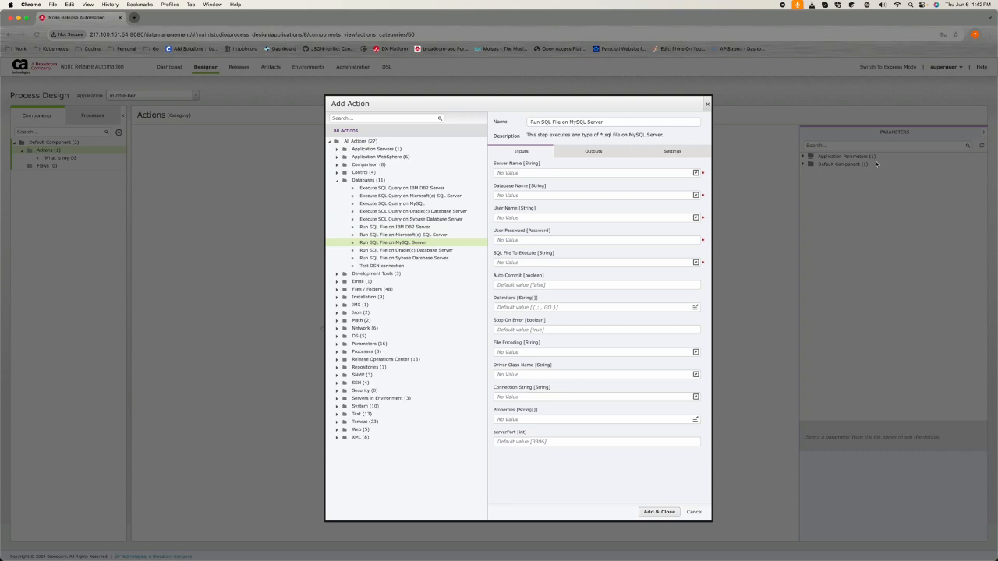
{"action": "left_click", "coordinate": [595, 155]}
{"action": "left_click", "coordinate": [673, 155]}
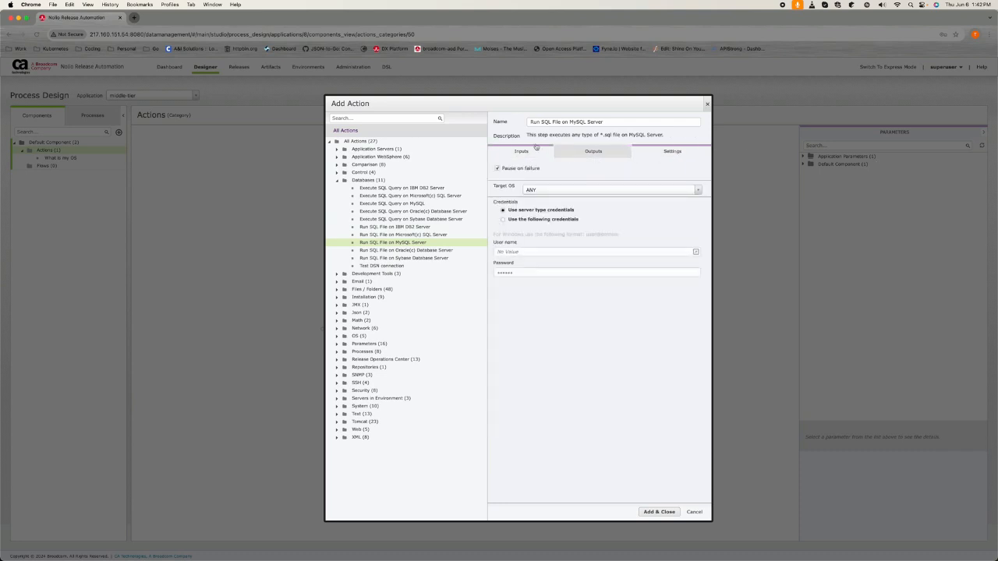
{"action": "left_click", "coordinate": [536, 147]}
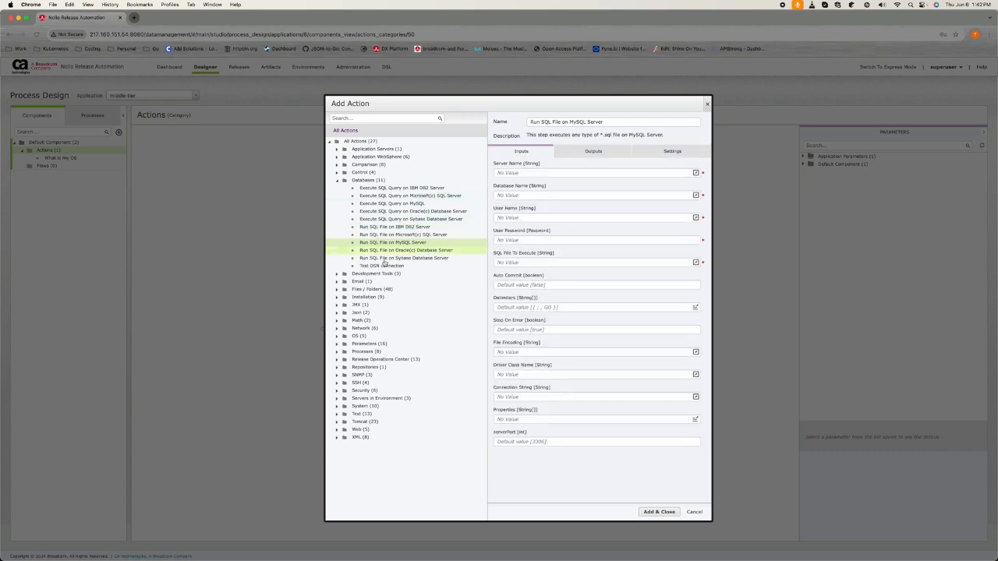
Examine the inputs of the Send Email action in the Email category.
{"action": "left_click", "coordinate": [337, 280]}
{"action": "left_click", "coordinate": [382, 289]}
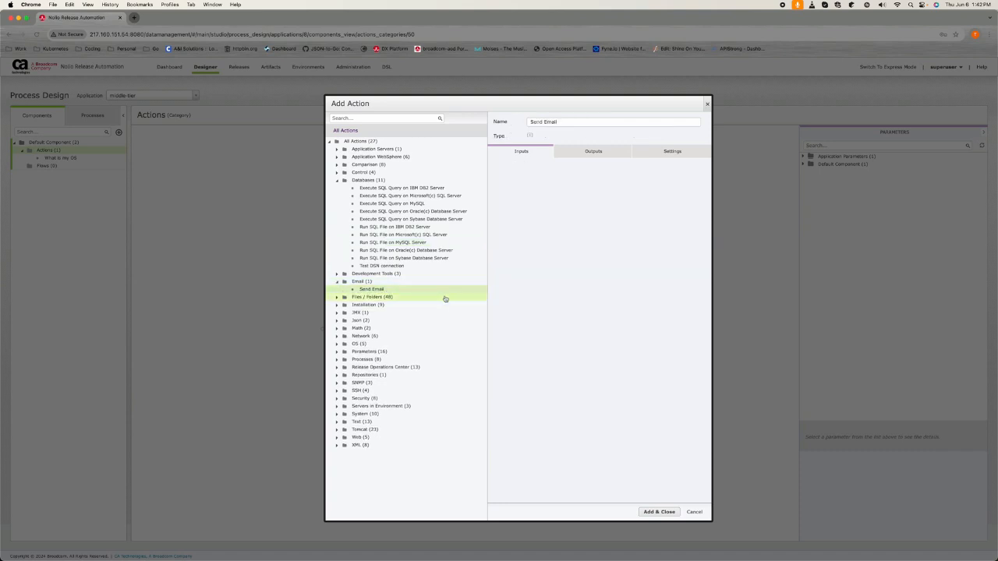
{"action": "scroll", "coordinate": [592, 312], "scroll_direction": "down", "scroll_amount": 2}
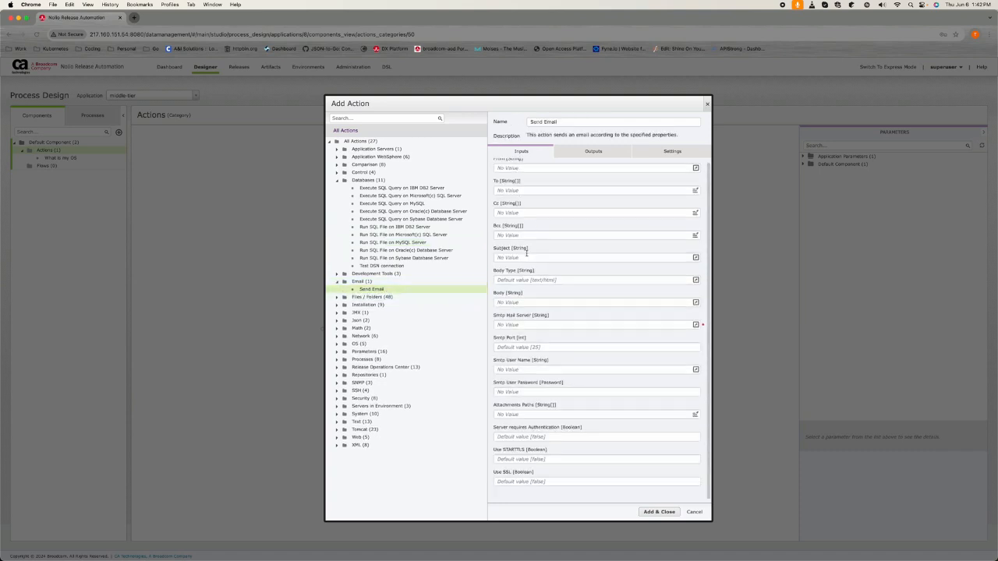
Browse the Files / Folders actions and review the inputs of Add Text to a File.
{"action": "left_click", "coordinate": [336, 297]}
{"action": "scroll", "coordinate": [413, 318], "scroll_direction": "down", "scroll_amount": 3}
{"action": "scroll", "coordinate": [413, 318], "scroll_direction": "down", "scroll_amount": 1}
{"action": "left_click", "coordinate": [398, 156]}
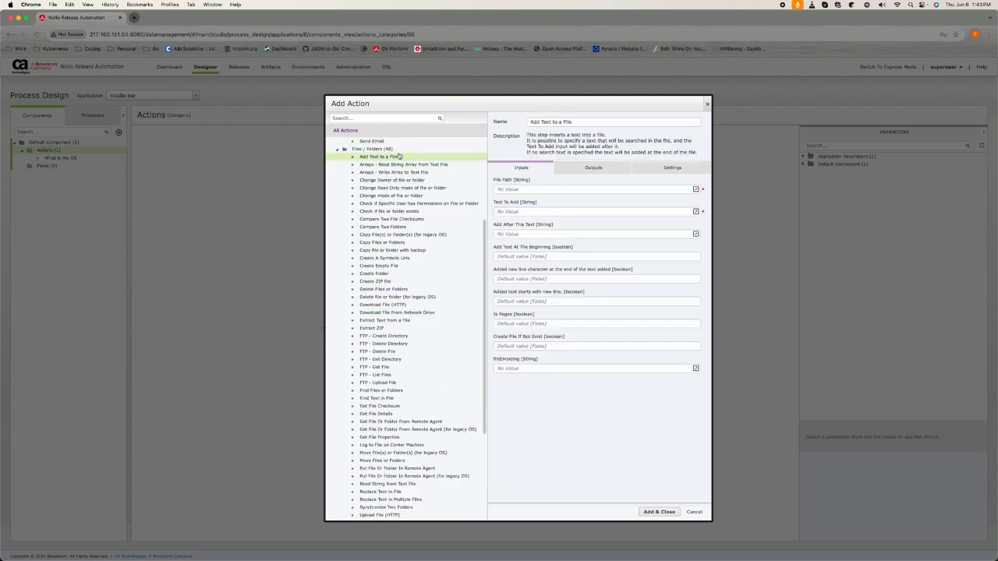
{"action": "scroll", "coordinate": [446, 219], "scroll_direction": "down", "scroll_amount": 1}
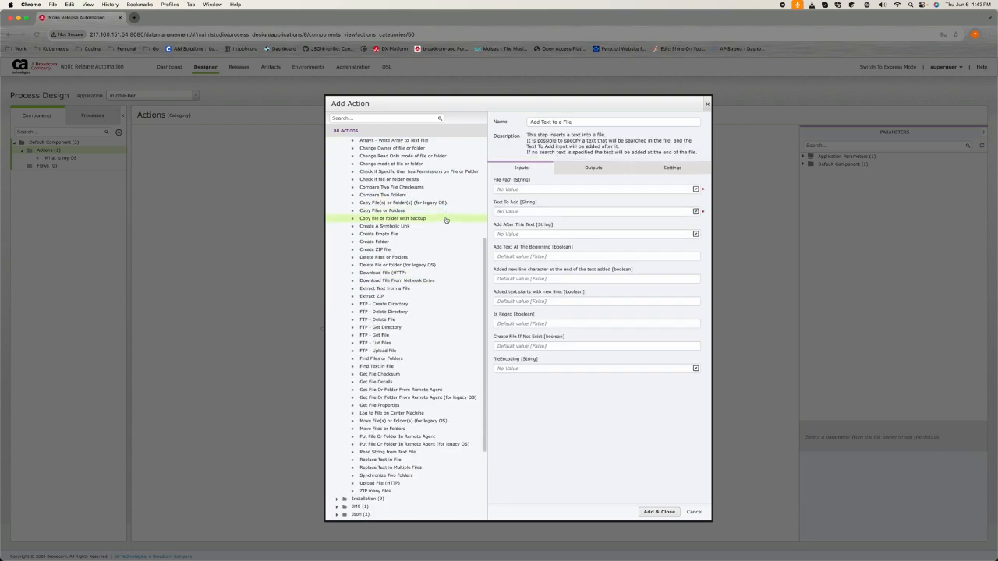
{"action": "scroll", "coordinate": [446, 220], "scroll_direction": "down", "scroll_amount": 4}
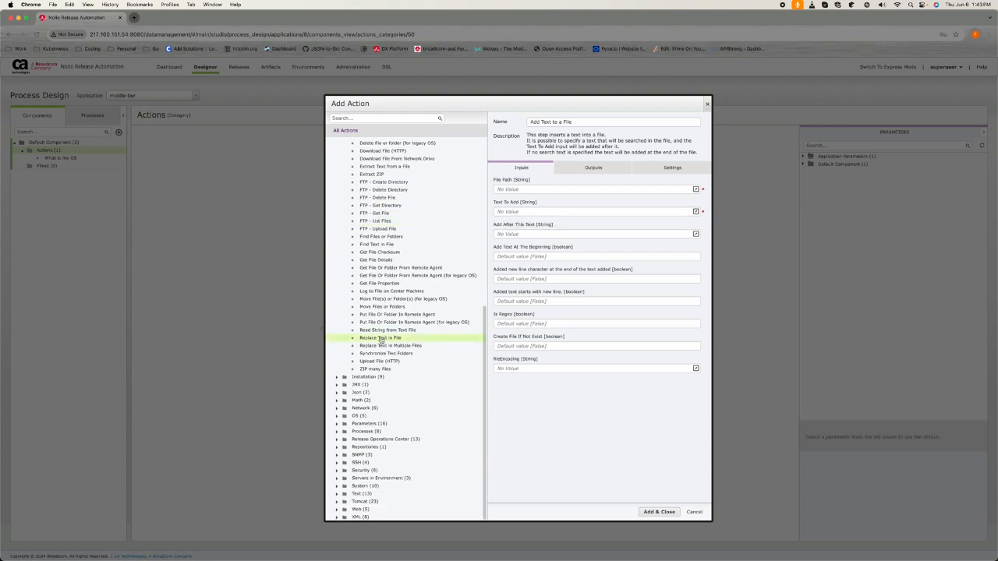
Look over the Json actions and the remaining categories, and leave the action catalogue without adding anything.
{"action": "left_click", "coordinate": [336, 393]}
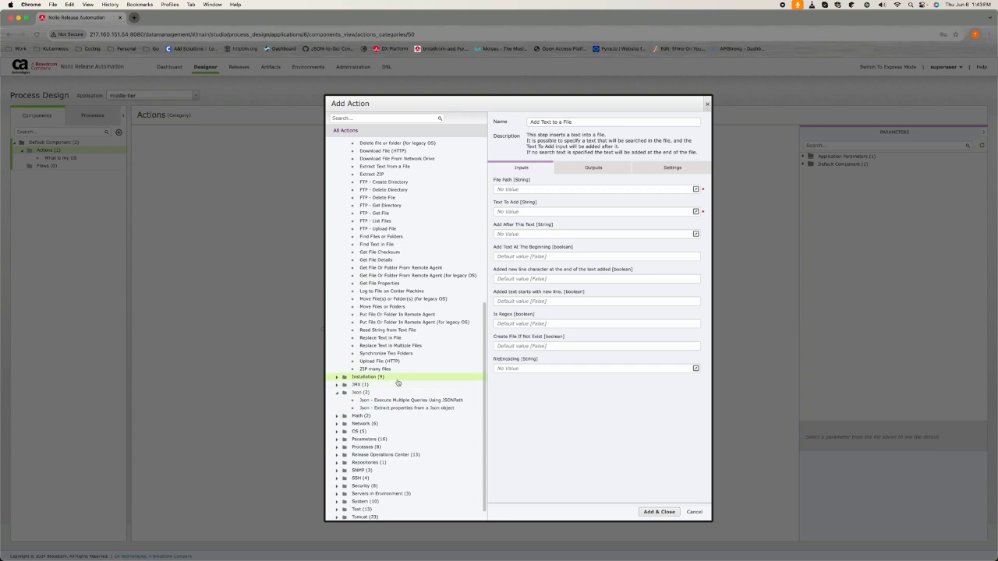
{"action": "scroll", "coordinate": [397, 381], "scroll_direction": "down", "scroll_amount": 1}
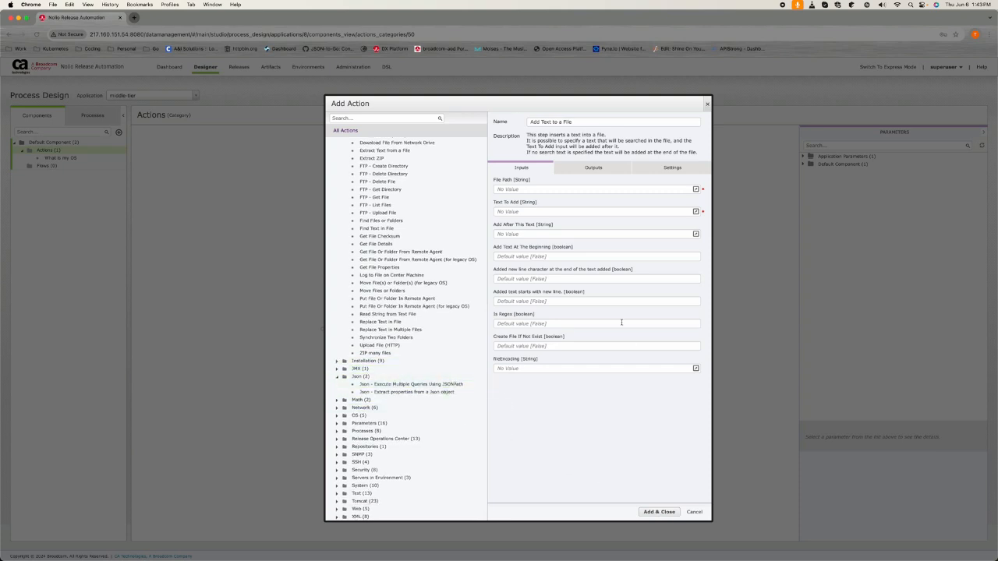
{"action": "left_click", "coordinate": [707, 103]}
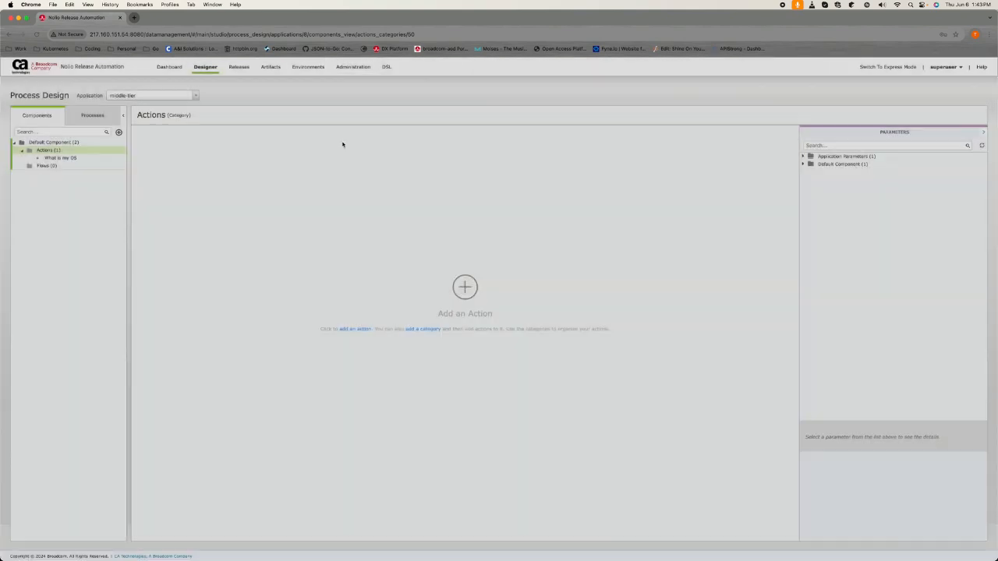
Create a category named File Operations under the Default Component's Actions.
{"action": "left_click", "coordinate": [116, 152]}
{"action": "left_click", "coordinate": [131, 178]}
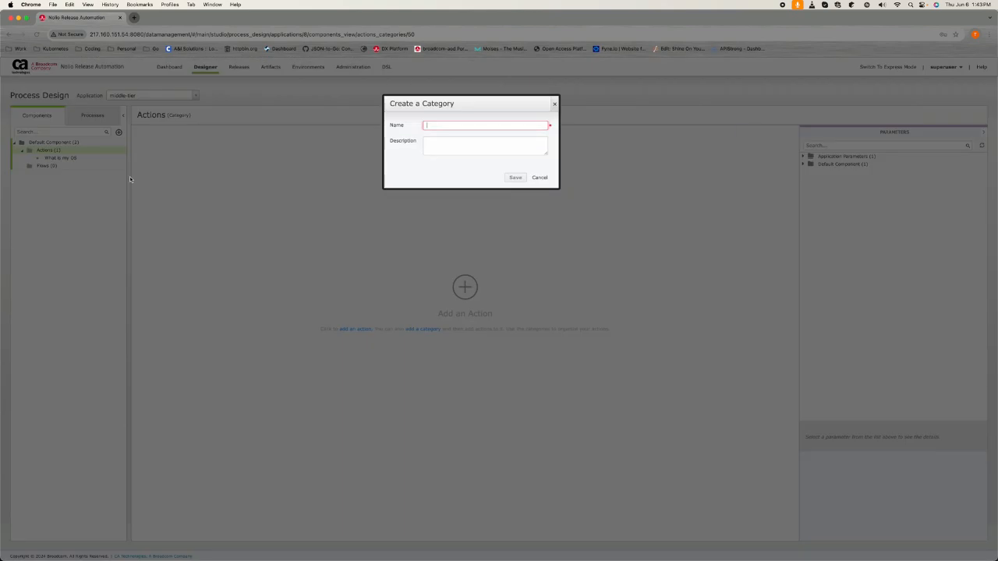
{"action": "type", "text": "Fi"}
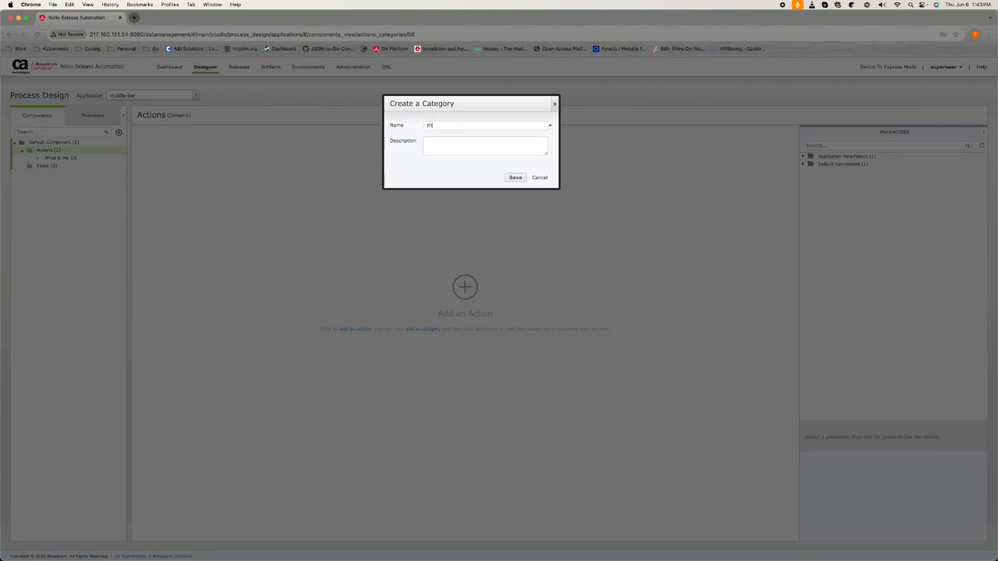
{"action": "type", "text": "le Operations"}
{"action": "left_click", "coordinate": [516, 177]}
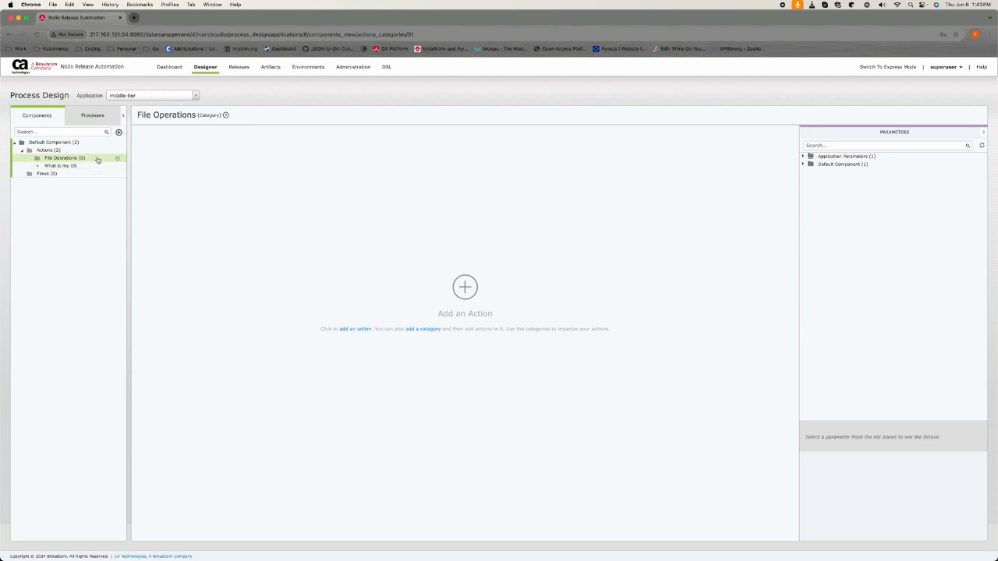
Find Add Text to a File among the Files / Folders actions and add it to the File Operations category.
{"action": "left_click", "coordinate": [120, 161]}
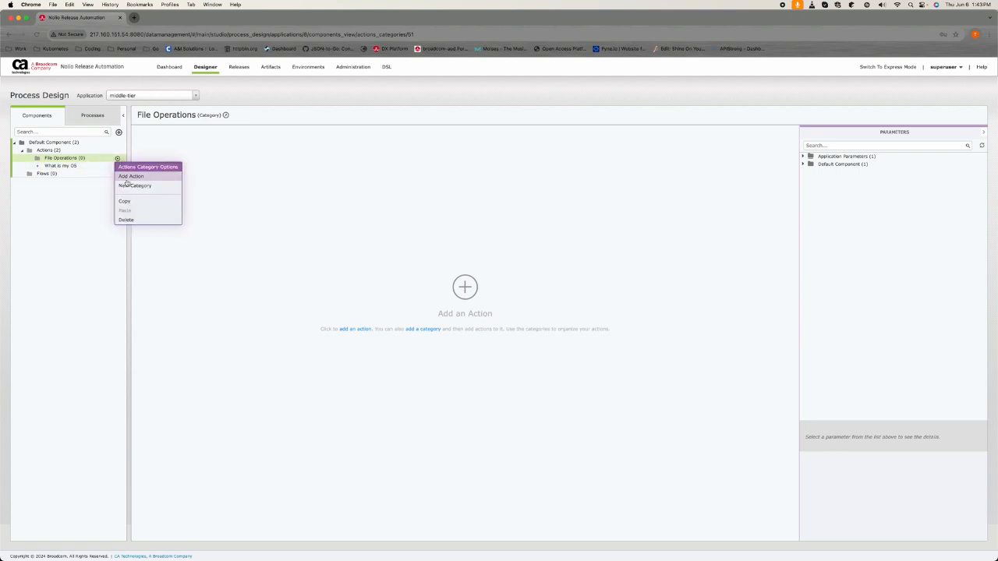
{"action": "left_click", "coordinate": [132, 178]}
{"action": "type", "text": "File"}
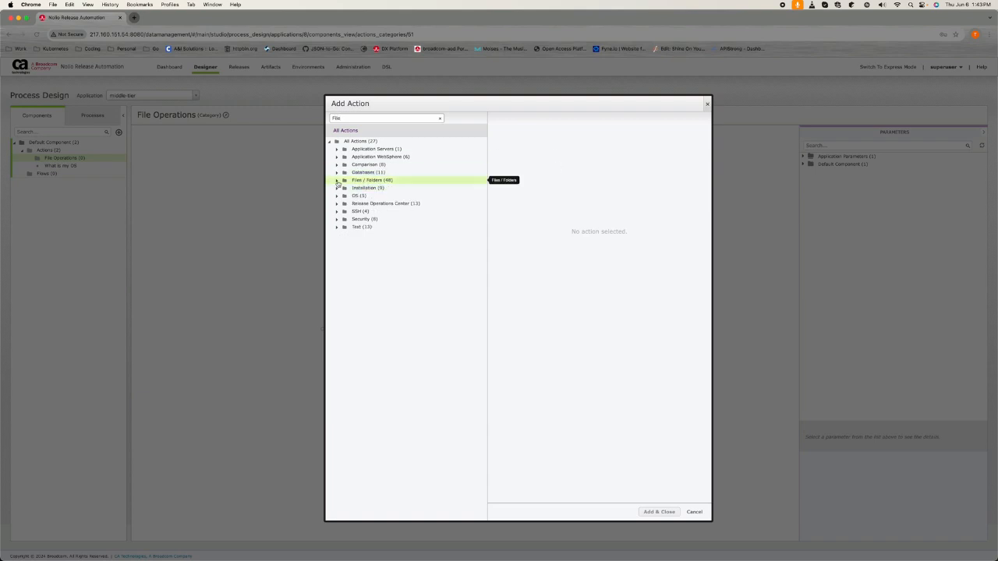
{"action": "left_click", "coordinate": [336, 180]}
{"action": "left_click", "coordinate": [386, 190]}
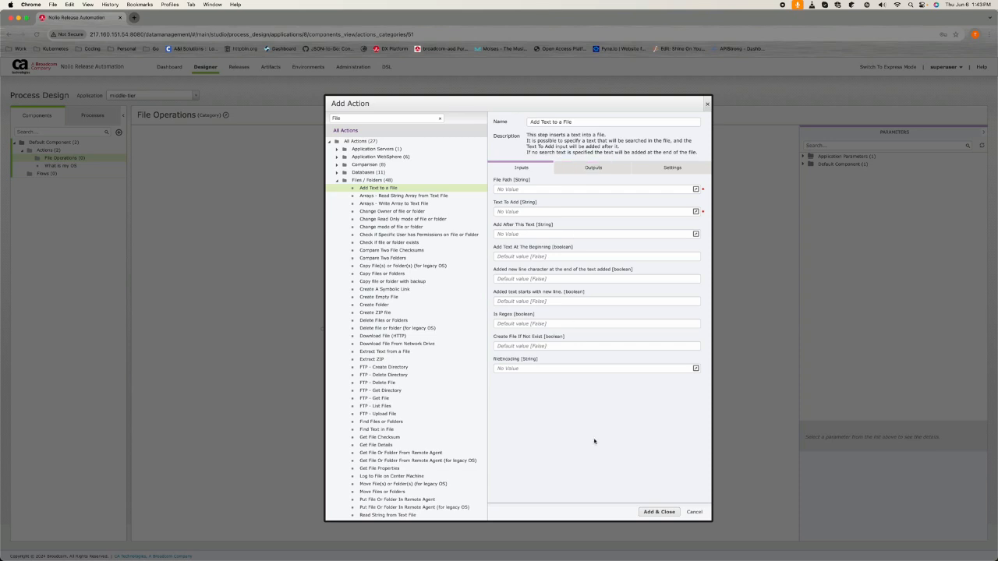
{"action": "left_click", "coordinate": [657, 512]}
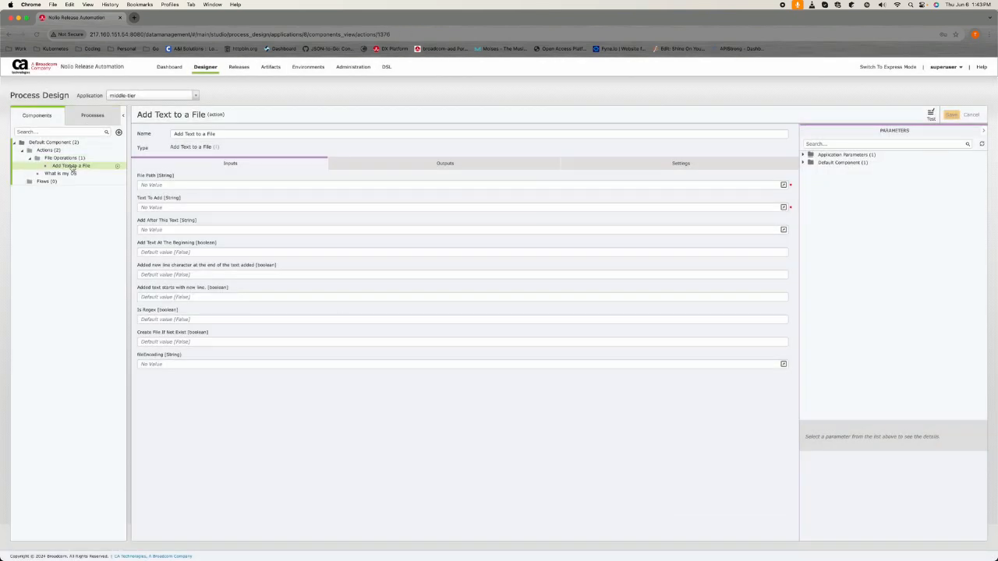
Duplicate the Add Text to a File action within the File Operations category, keeping both actions.
{"action": "left_click", "coordinate": [117, 159]}
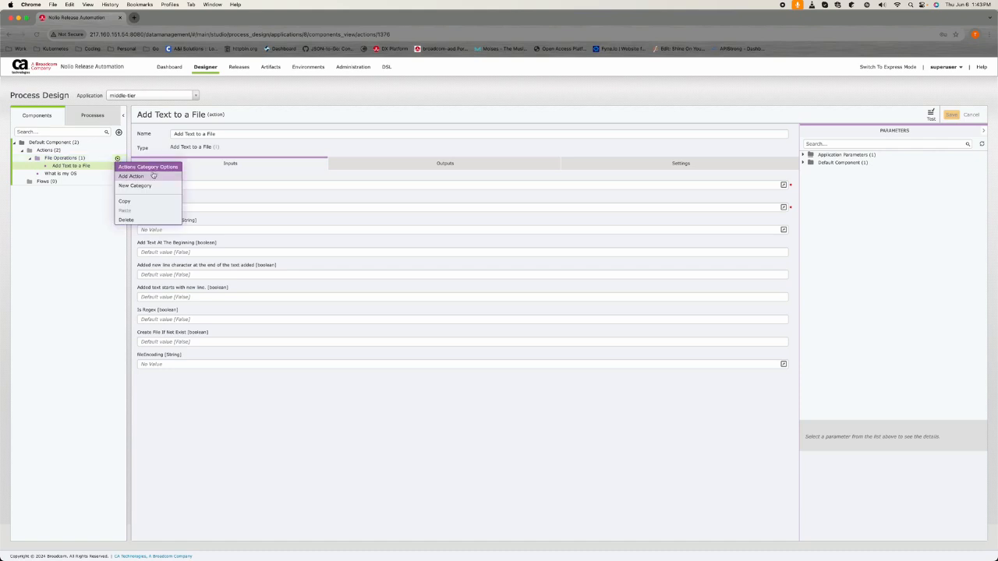
{"action": "left_click", "coordinate": [90, 167]}
{"action": "left_click", "coordinate": [118, 168]}
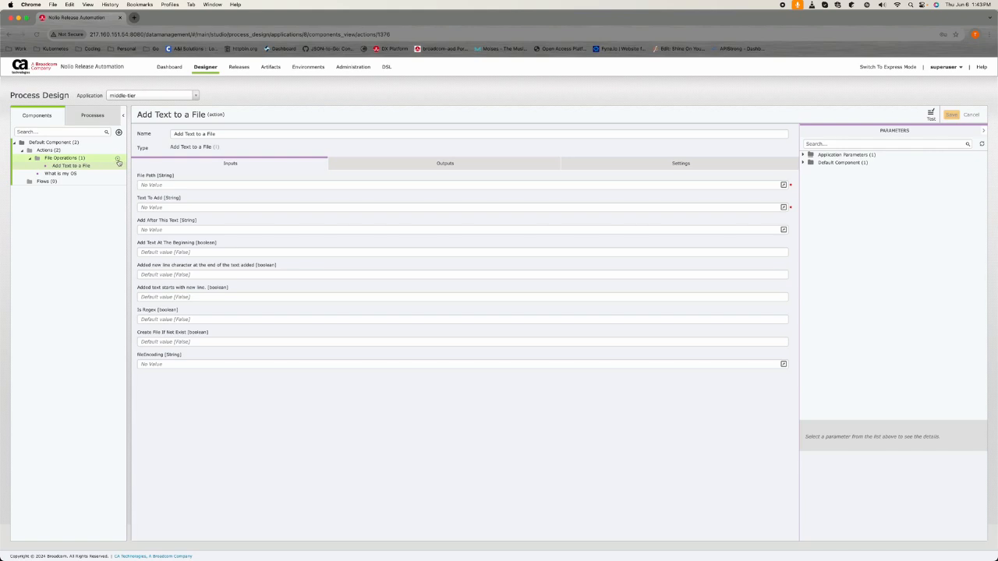
{"action": "left_click", "coordinate": [117, 159]}
{"action": "left_click", "coordinate": [137, 211]}
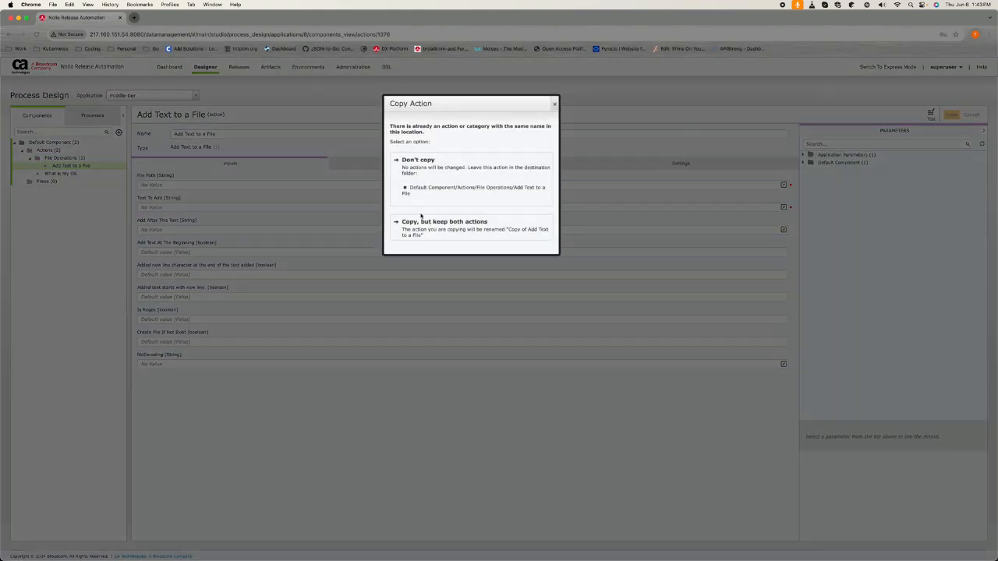
{"action": "left_click", "coordinate": [471, 229]}
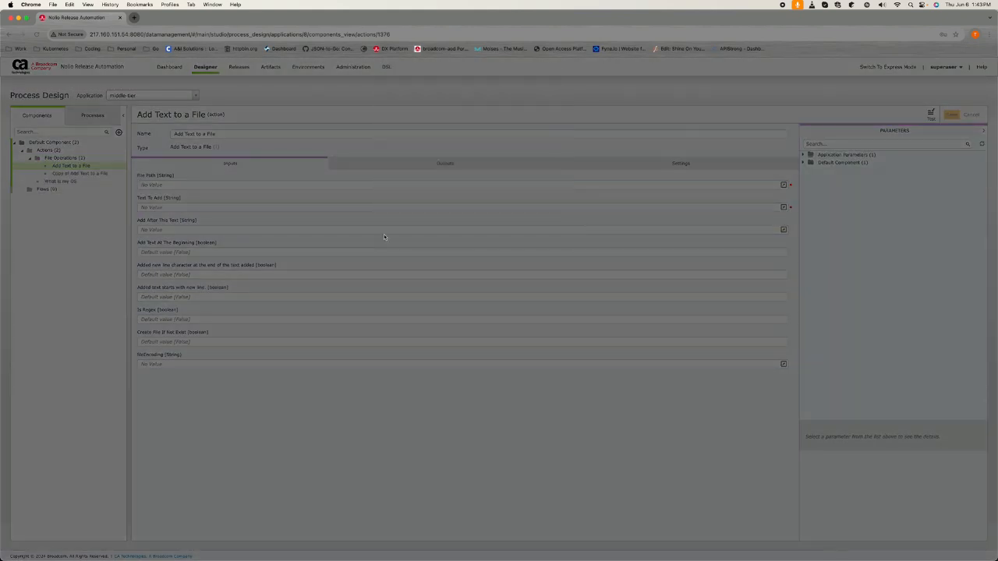
{"action": "left_click", "coordinate": [117, 159]}
{"action": "left_click", "coordinate": [156, 177]}
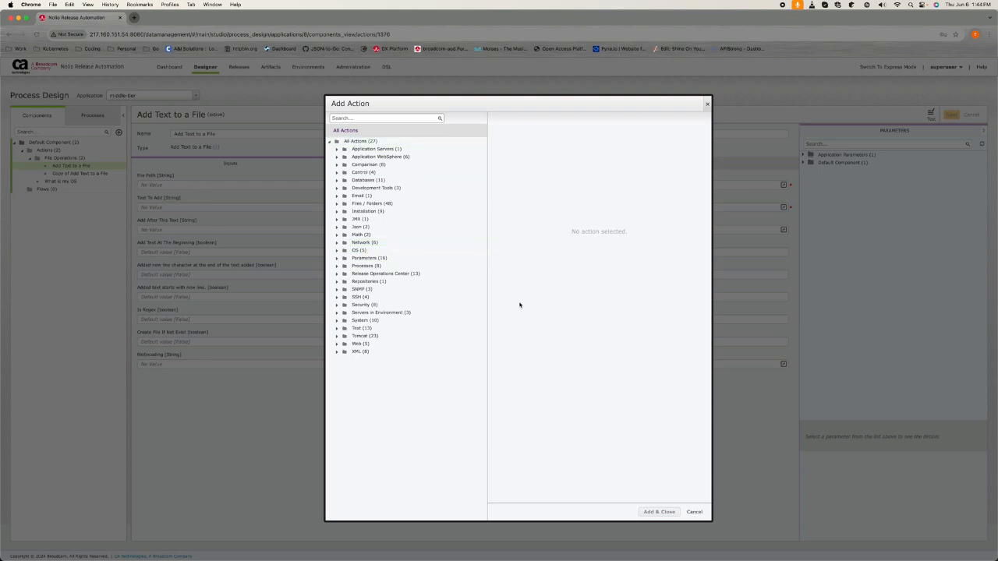
{"action": "left_click", "coordinate": [694, 511]}
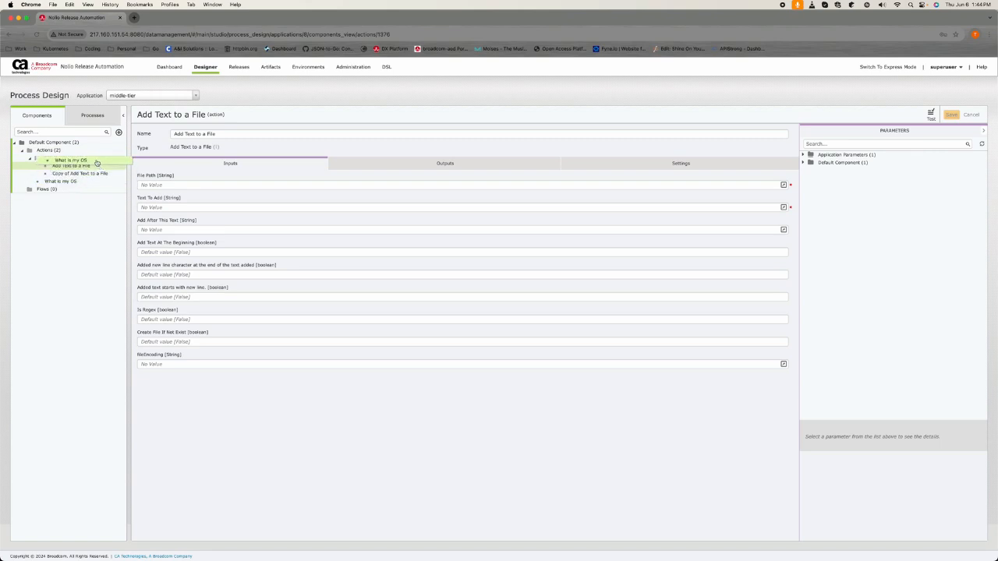
Copy the What is my OS action into the File Operations category.
{"action": "left_click_drag", "start_coordinate": [106, 183], "coordinate": [115, 160]}
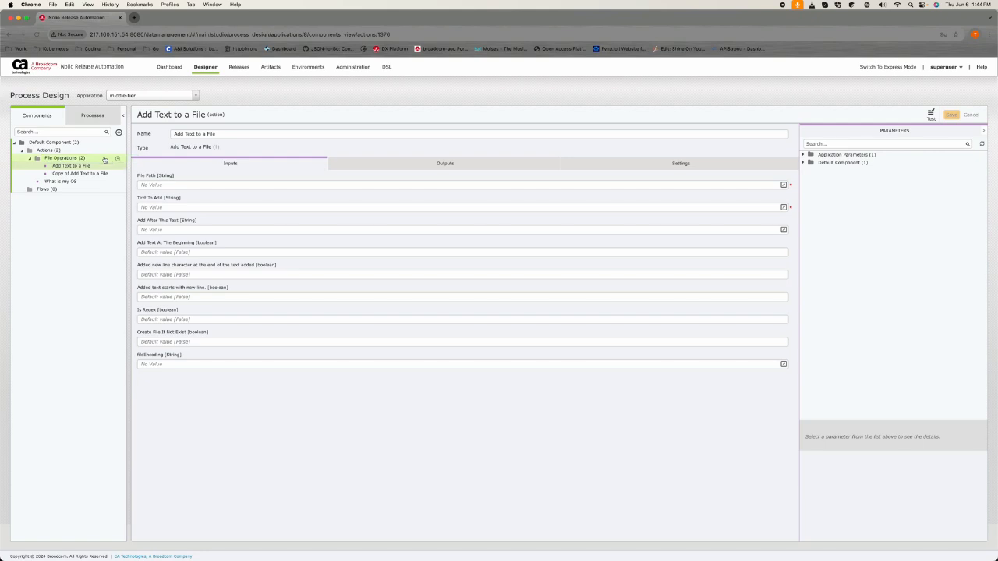
{"action": "left_click", "coordinate": [119, 183]}
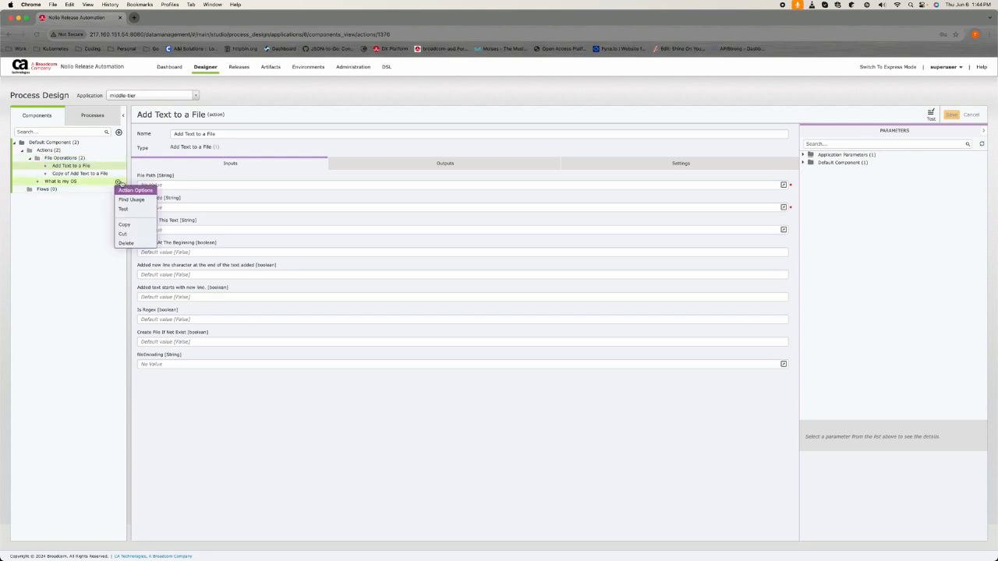
{"action": "left_click", "coordinate": [138, 228]}
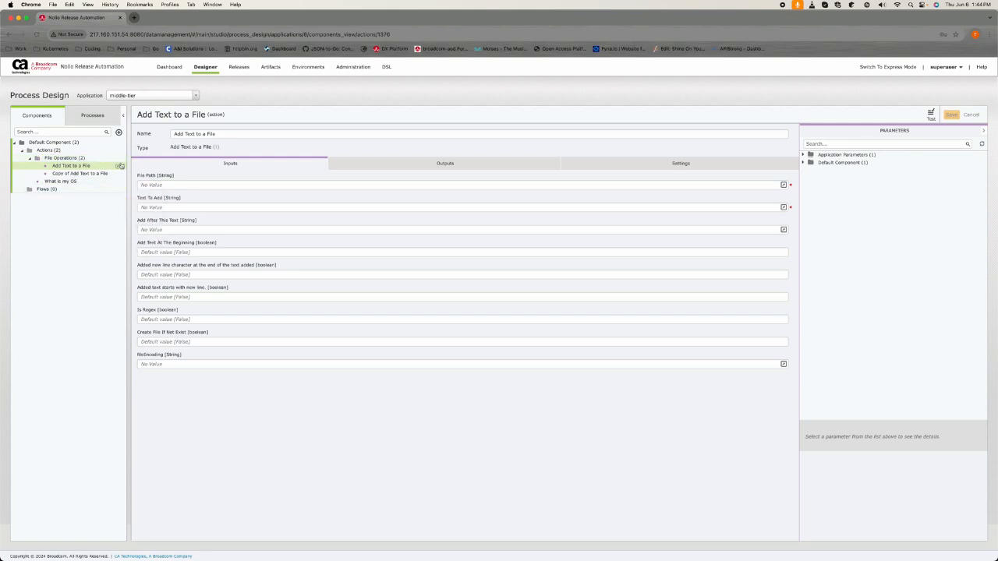
{"action": "left_click", "coordinate": [117, 158]}
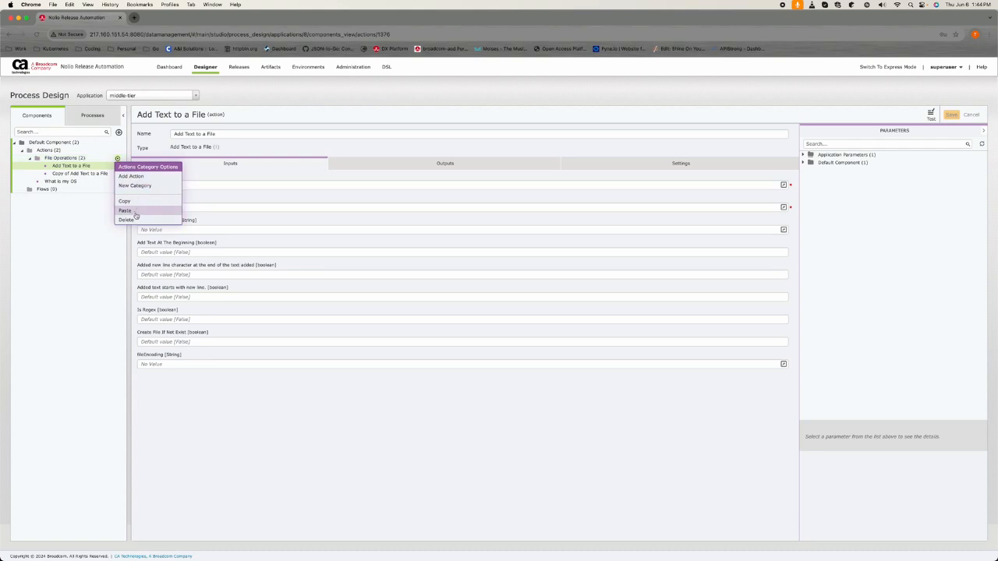
{"action": "left_click", "coordinate": [127, 211]}
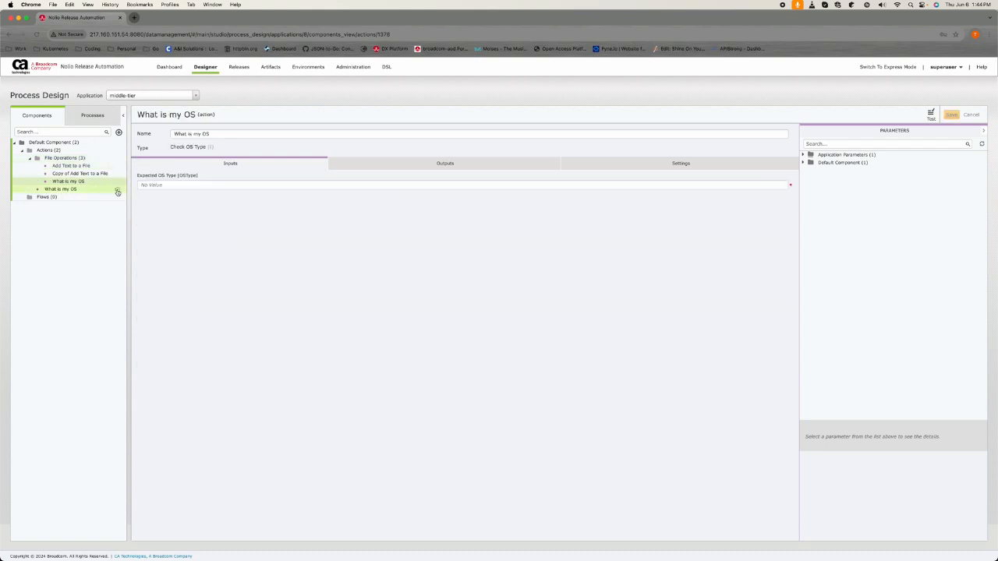
Delete the original What is my OS action located directly under Actions.
{"action": "left_click", "coordinate": [117, 190]}
{"action": "left_click", "coordinate": [125, 251]}
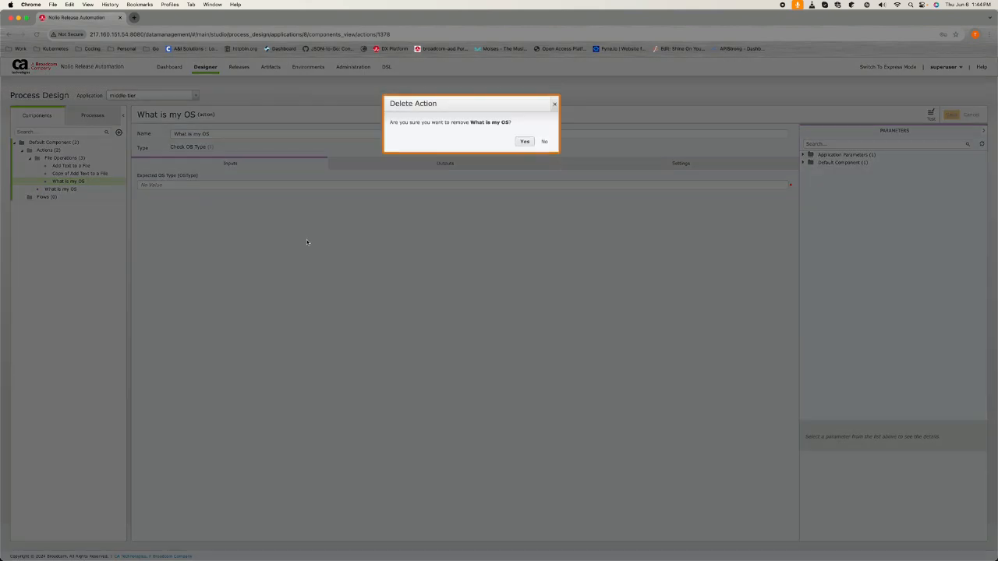
{"action": "left_click", "coordinate": [524, 142]}
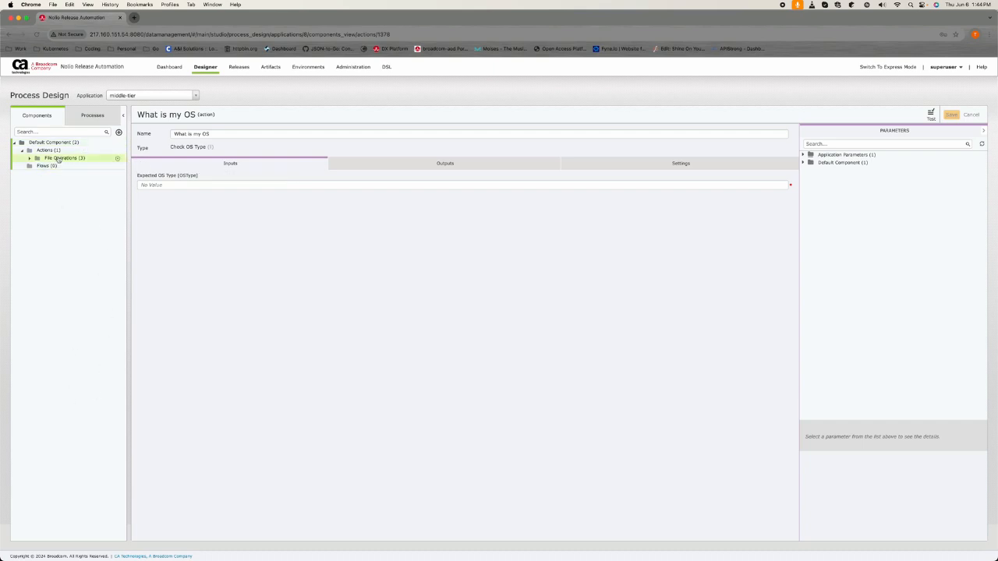
{"action": "left_click", "coordinate": [23, 151]}
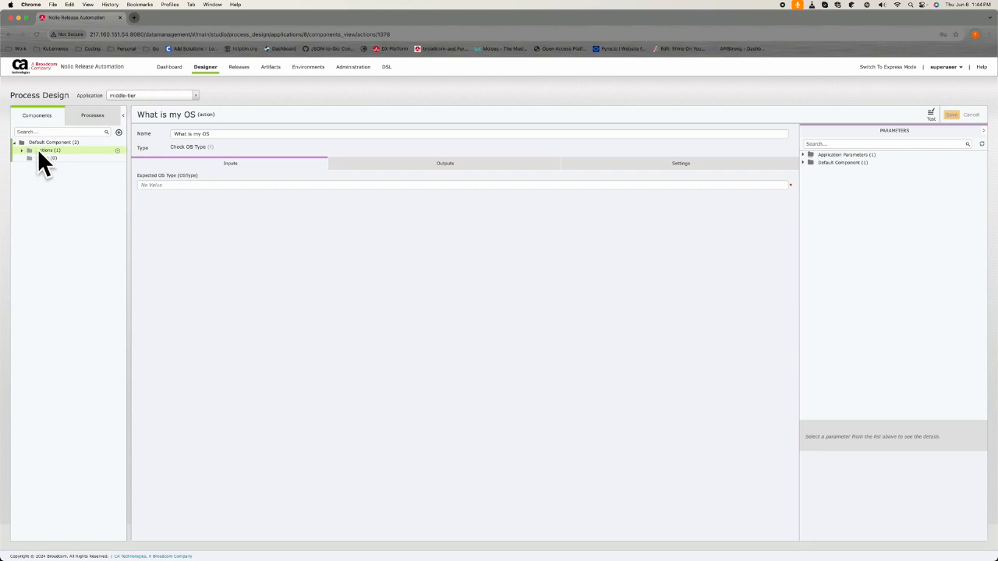
{"action": "left_click", "coordinate": [22, 151]}
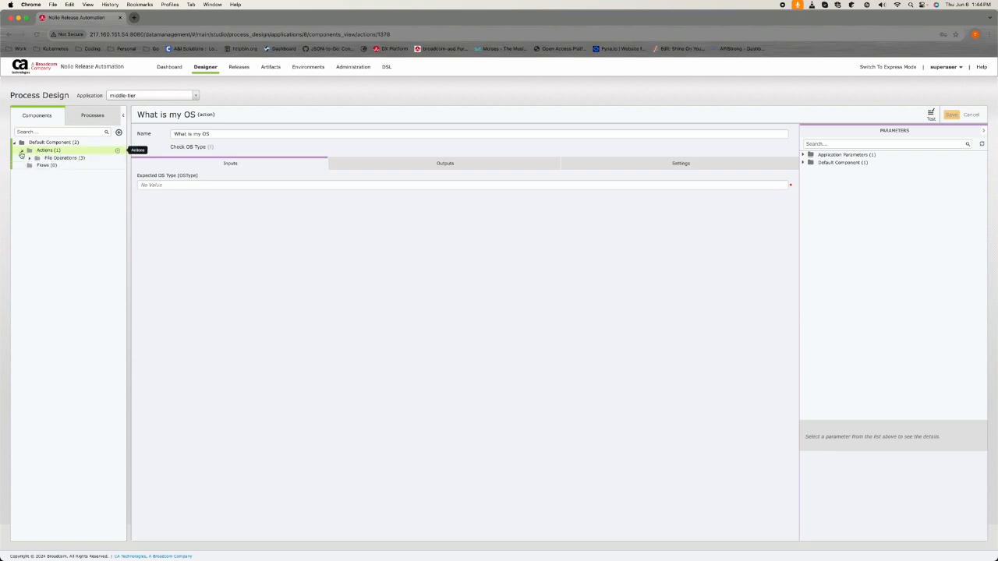
Create a new flow named TimsFlow1 under the Default Component's Flows.
{"action": "left_click", "coordinate": [117, 168]}
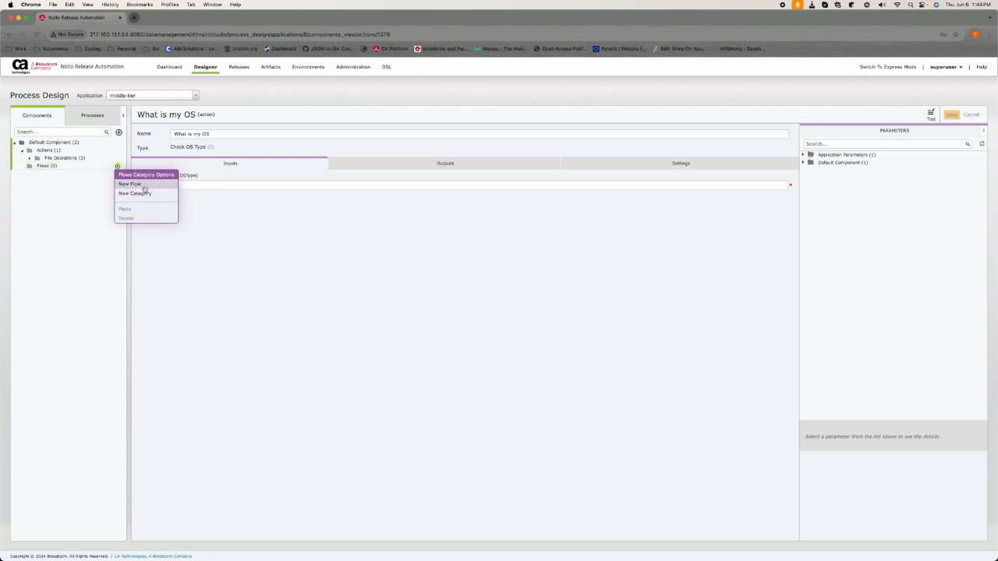
{"action": "left_click", "coordinate": [129, 184]}
{"action": "type", "text": "Te"}
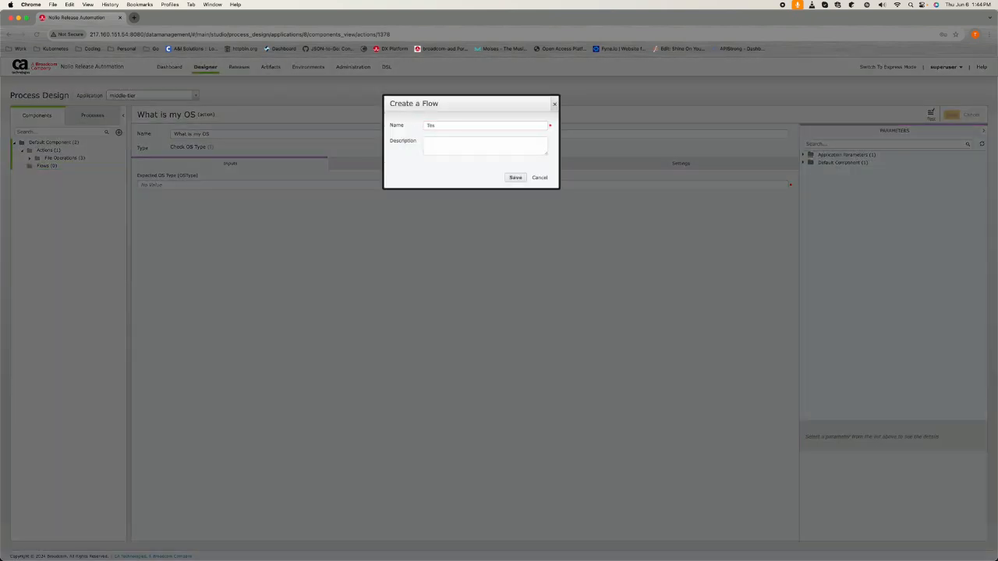
{"action": "type", "text": "msFlow1"}
{"action": "key", "text": "Return"}
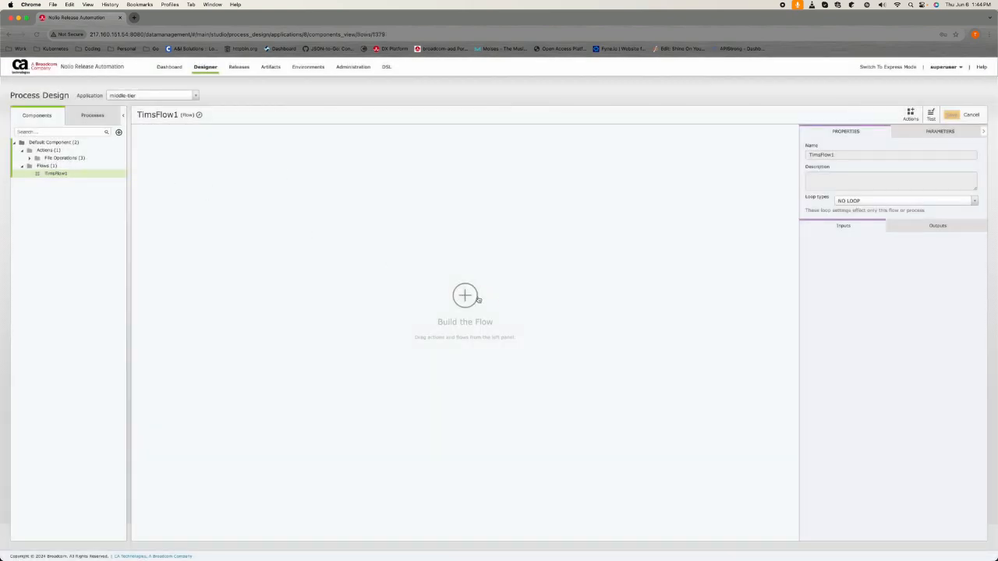
Place the Add Text to a File and Copy of Add Text to a File actions in the flow, and select the first one.
{"action": "left_click", "coordinate": [29, 157]}
{"action": "left_click_drag", "start_coordinate": [63, 167], "coordinate": [162, 162]}
{"action": "left_click_drag", "start_coordinate": [79, 173], "coordinate": [226, 201]}
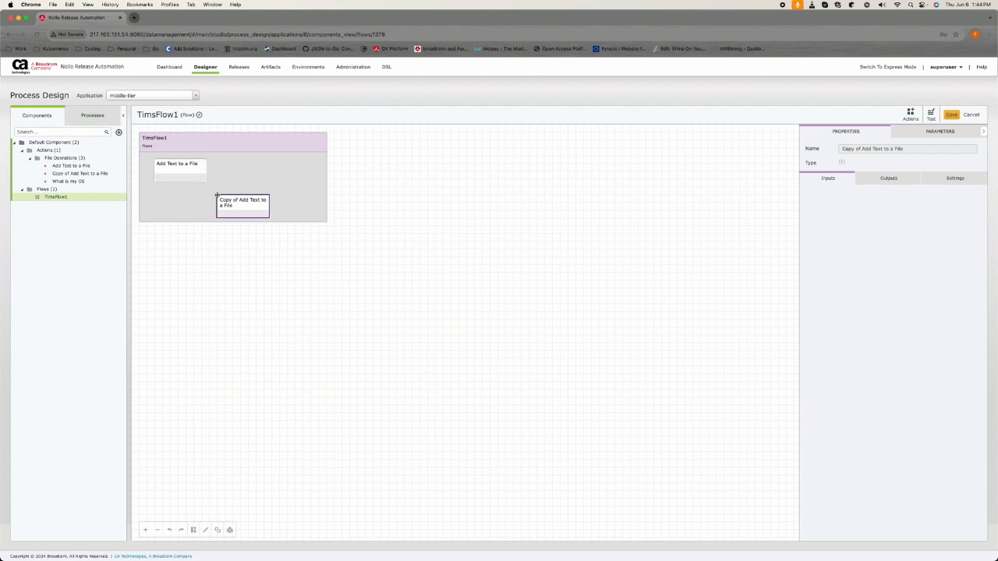
{"action": "left_click", "coordinate": [202, 175]}
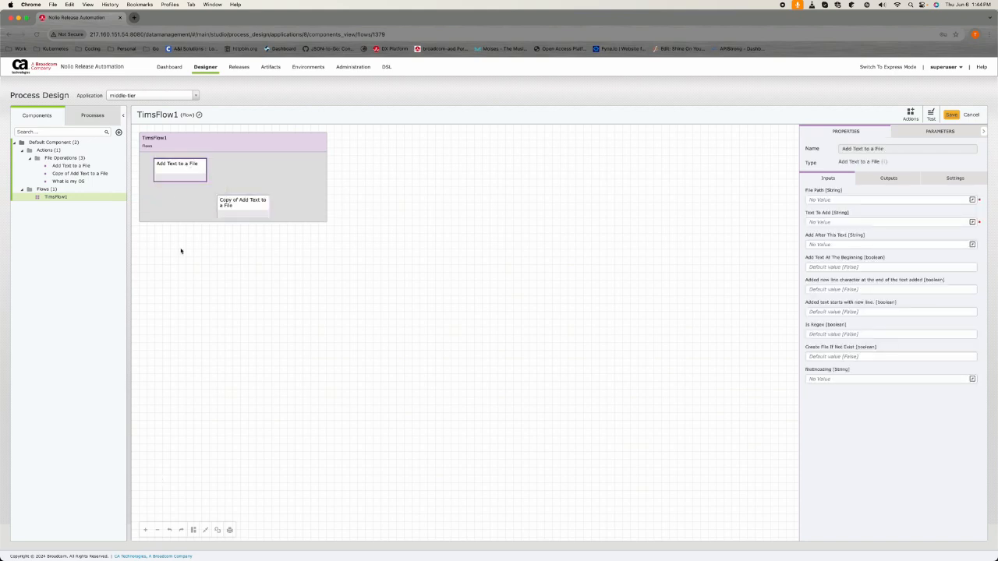
Link Add Text to a File to Copy of Add Text to a File and place the copy directly beneath it.
{"action": "right_click", "coordinate": [195, 178]}
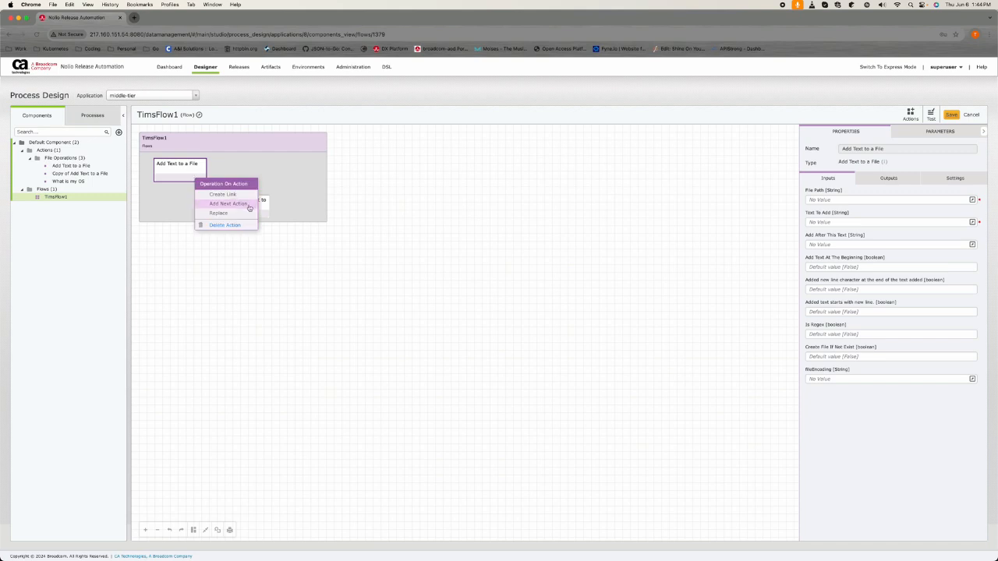
{"action": "left_click", "coordinate": [244, 195]}
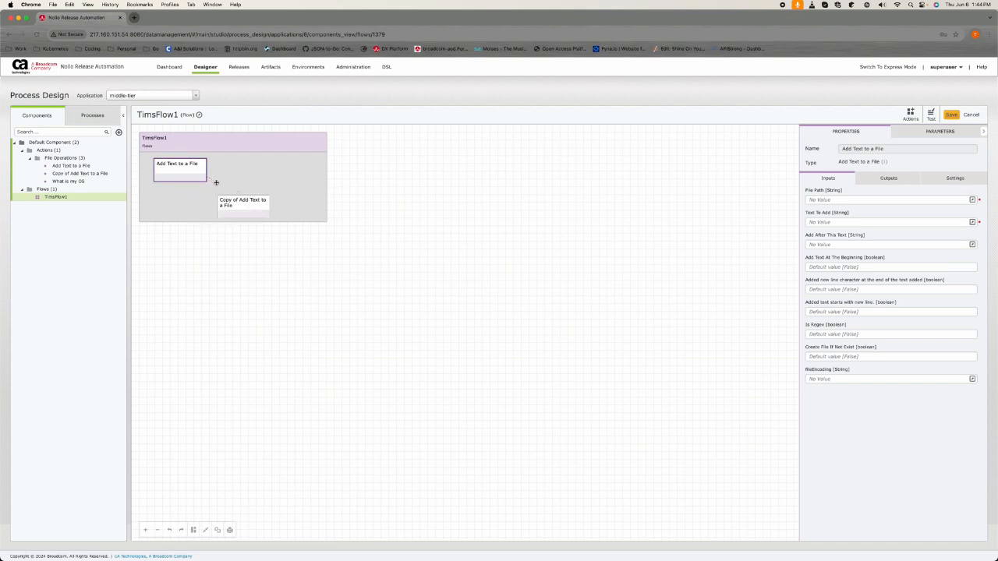
{"action": "left_click", "coordinate": [247, 202]}
{"action": "left_click_drag", "start_coordinate": [245, 201], "coordinate": [190, 192]}
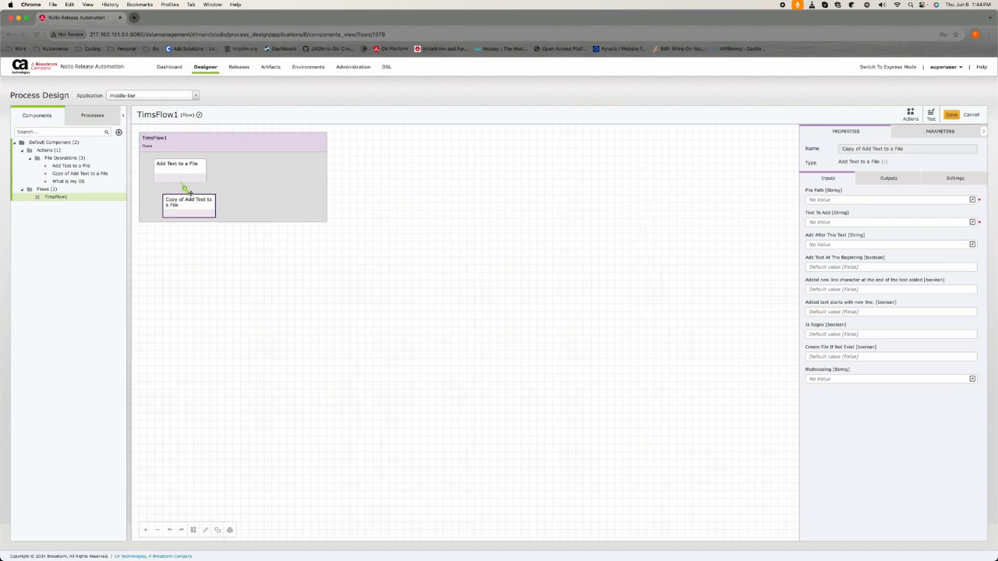
Extend the TimsFlow1 frame downward and move Copy of Add Text to a File lower to widen the gap.
{"action": "left_click", "coordinate": [274, 213]}
{"action": "left_click_drag", "start_coordinate": [232, 222], "coordinate": [231, 342]}
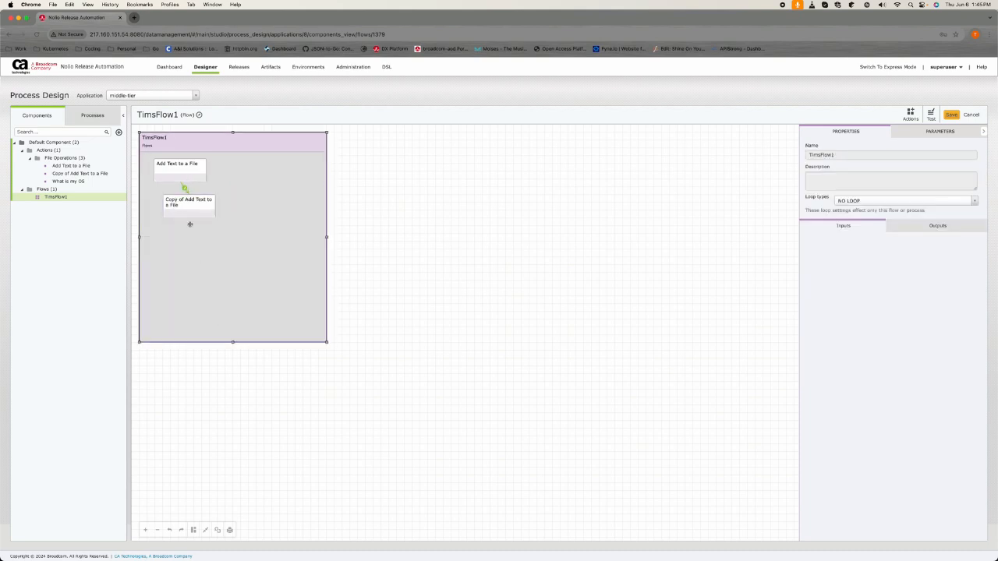
{"action": "left_click_drag", "start_coordinate": [184, 196], "coordinate": [187, 231]}
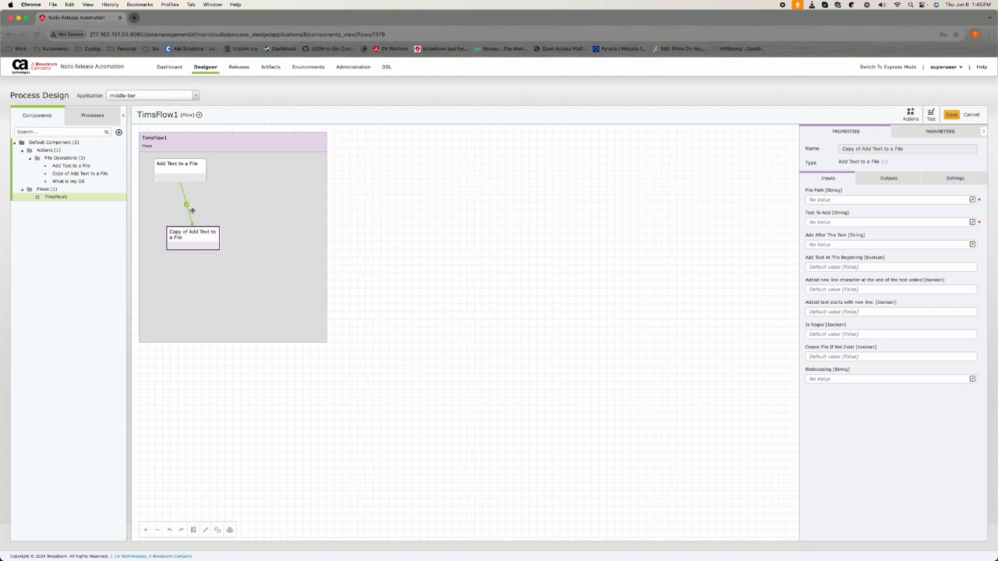
Switch the condition of the link between the two actions to On Failed and return it to On Passed.
{"action": "left_click", "coordinate": [186, 205]}
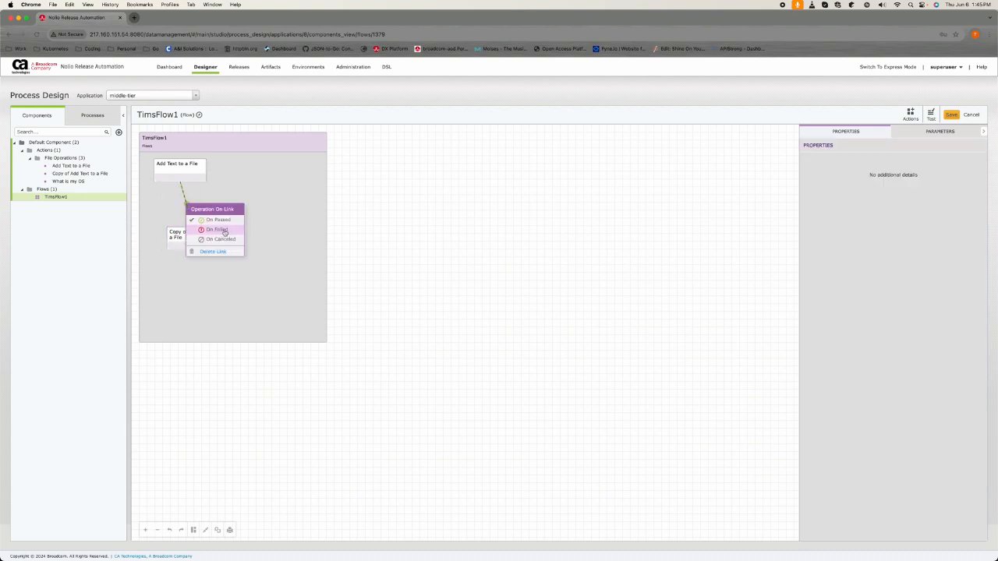
{"action": "left_click", "coordinate": [223, 230]}
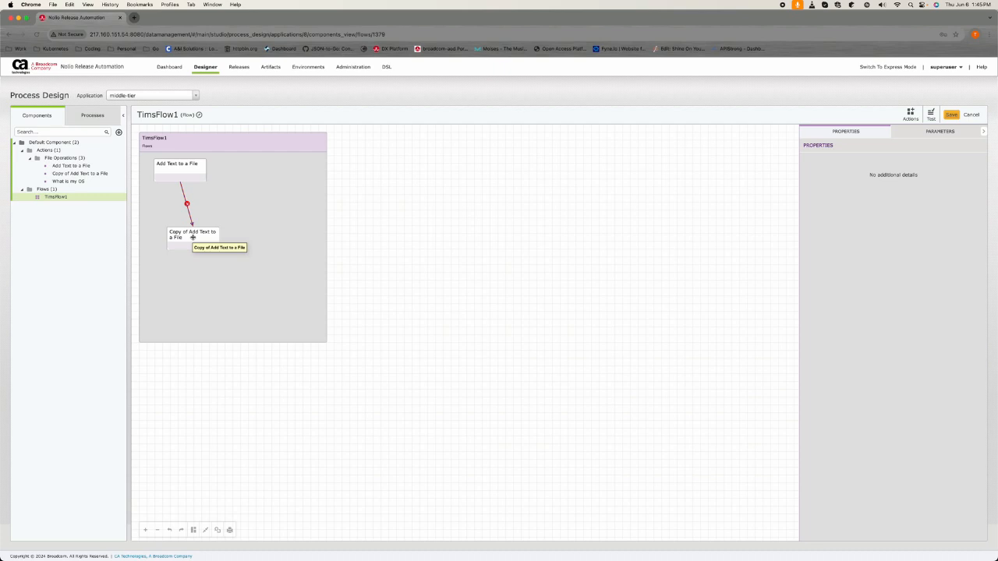
{"action": "left_click", "coordinate": [187, 203]}
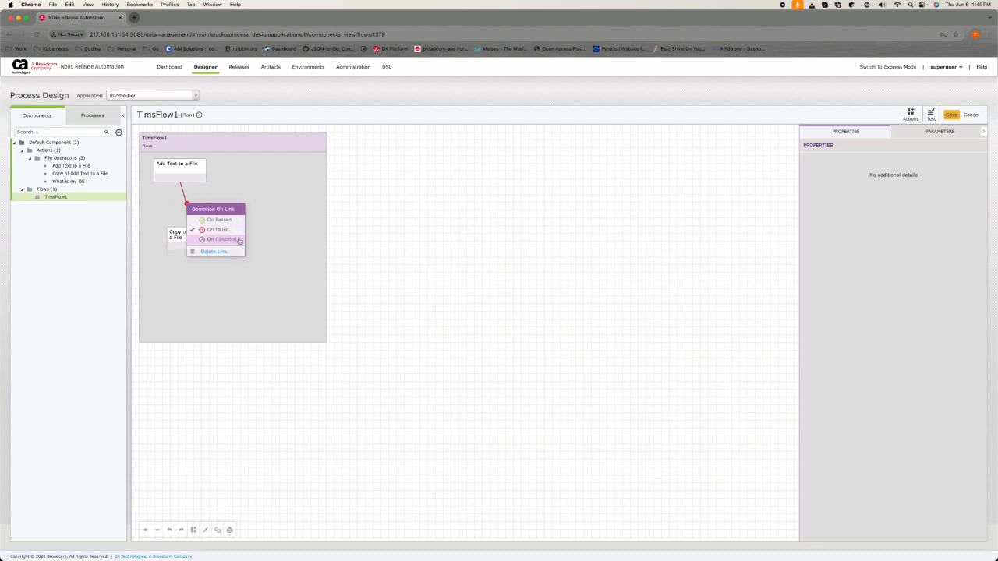
{"action": "left_click", "coordinate": [217, 219]}
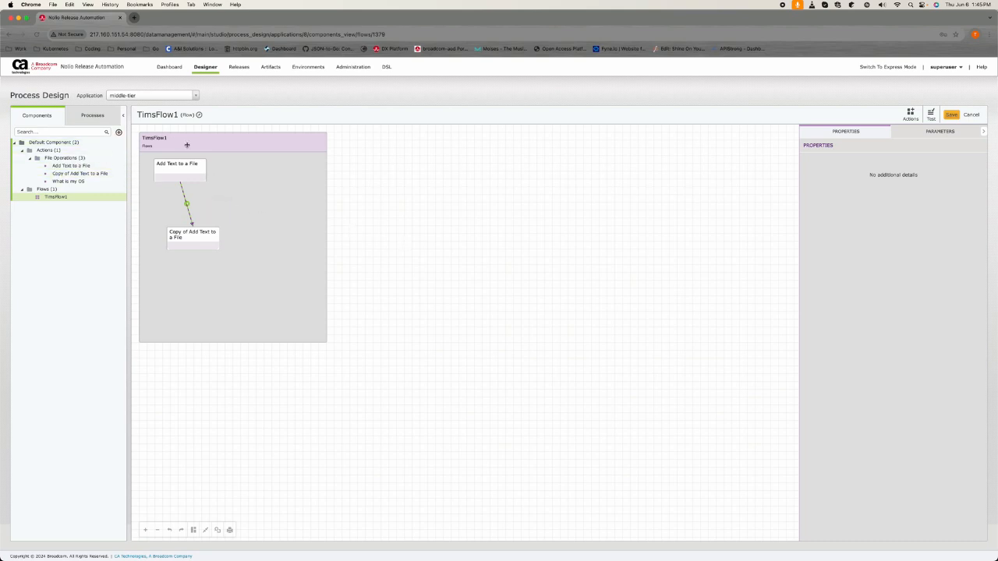
{"action": "left_click", "coordinate": [420, 232]}
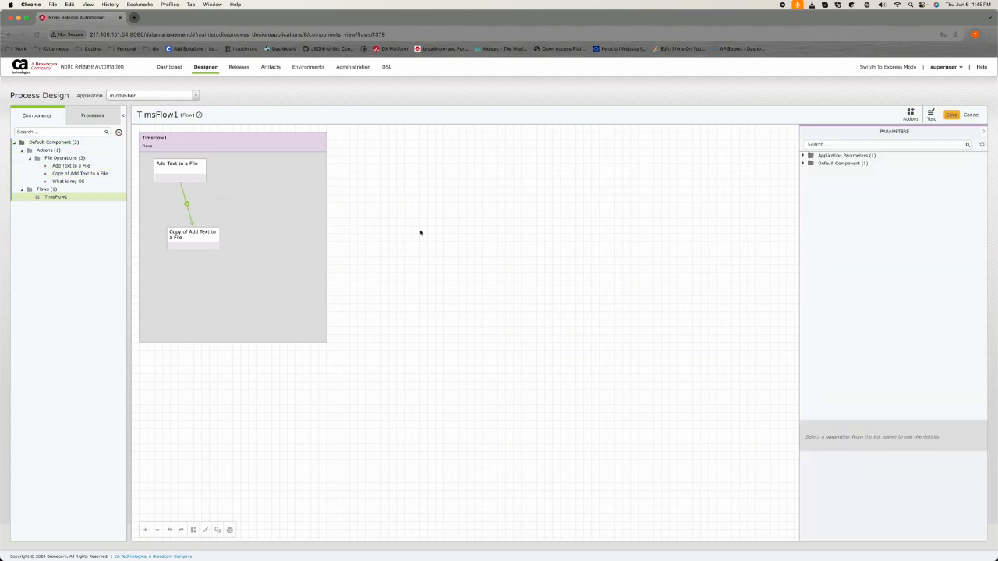
{"action": "left_click", "coordinate": [117, 189]}
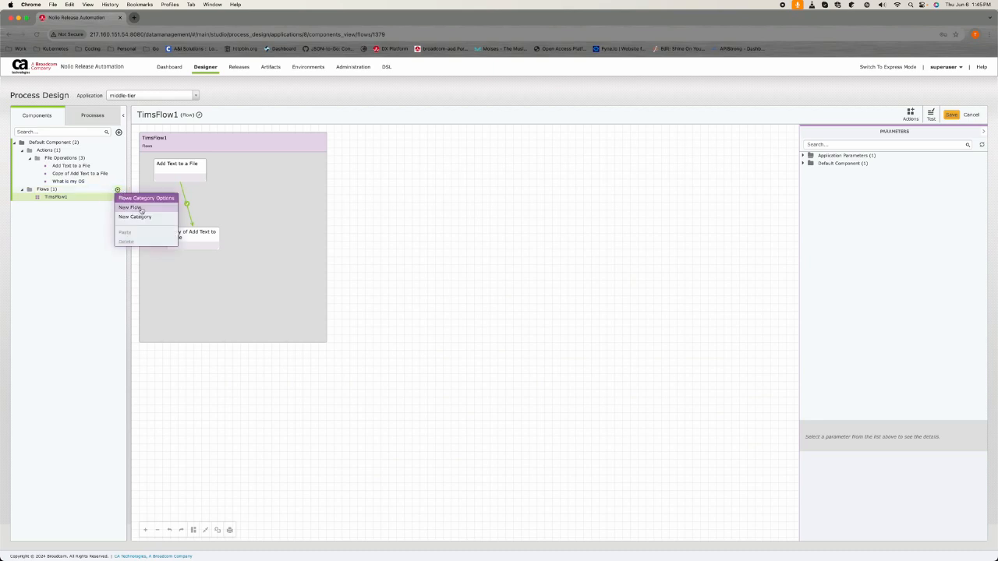
{"action": "left_click", "coordinate": [139, 218]}
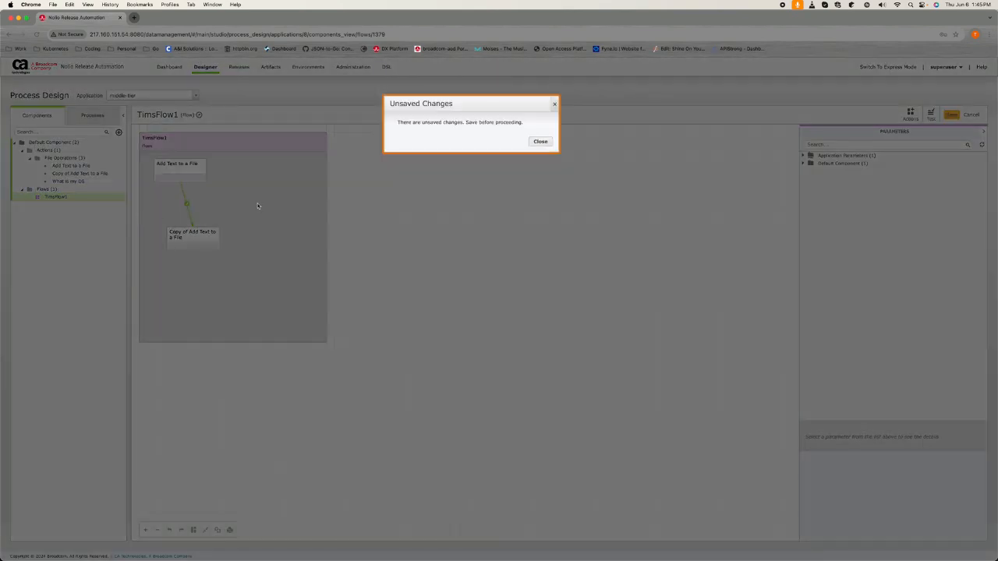
{"action": "left_click", "coordinate": [540, 142]}
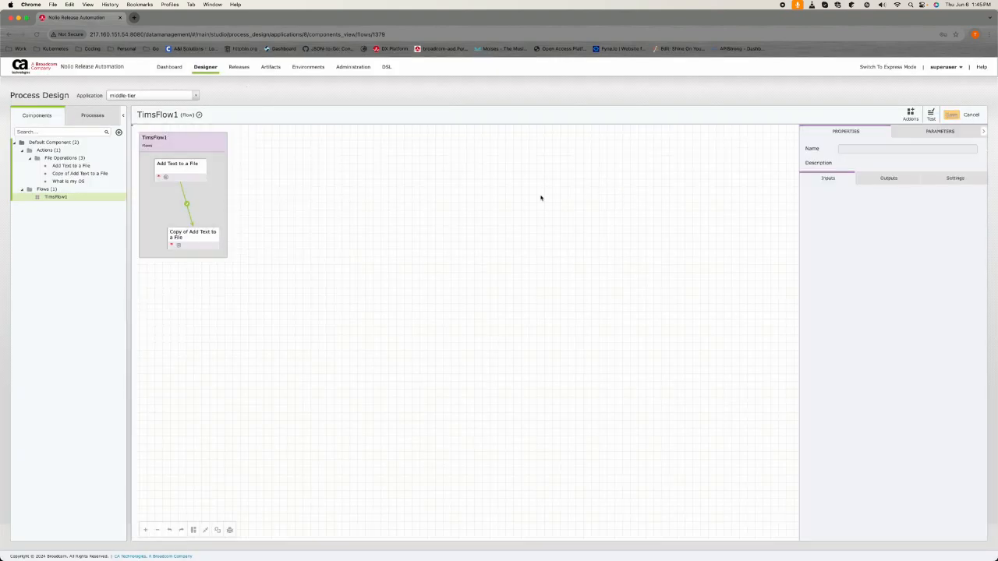
Create a category named QA under the Default Component's Flows.
{"action": "left_click", "coordinate": [118, 191]}
{"action": "left_click", "coordinate": [141, 219]}
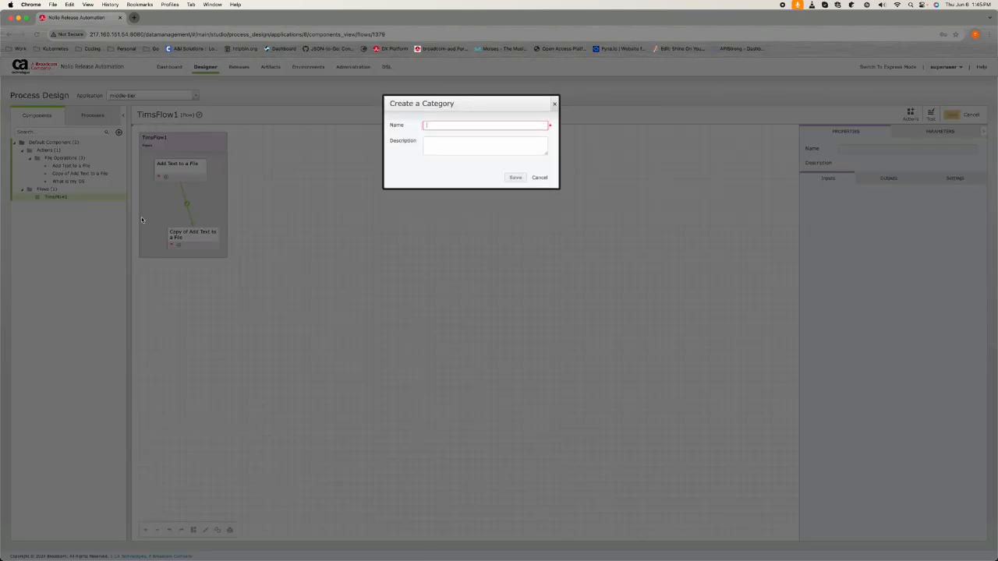
{"action": "type", "text": "QA"}
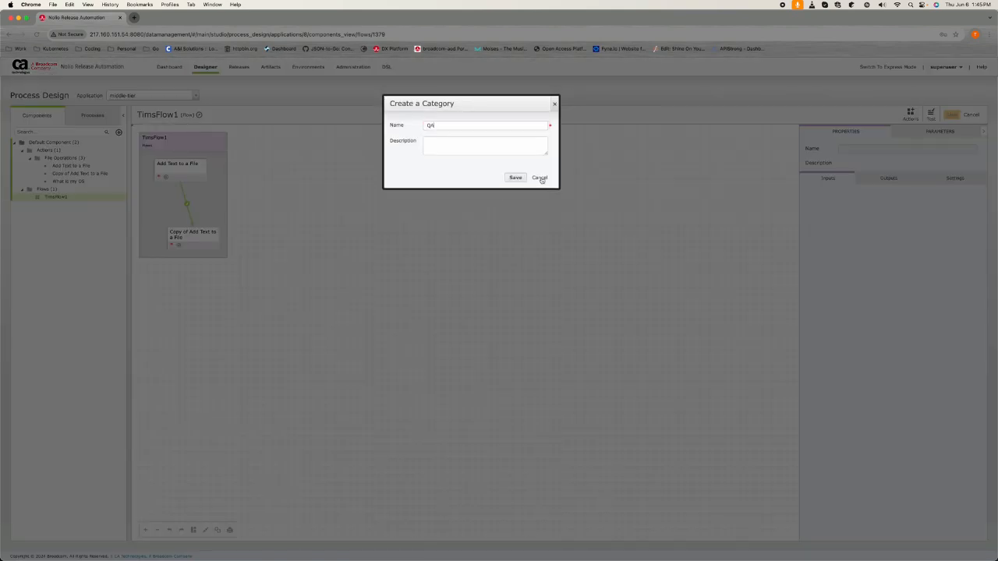
{"action": "left_click", "coordinate": [515, 178]}
Copy the TimsFlow1 flow into the QA category.
{"action": "left_click_drag", "start_coordinate": [77, 205], "coordinate": [65, 199]}
{"action": "left_click", "coordinate": [117, 205]}
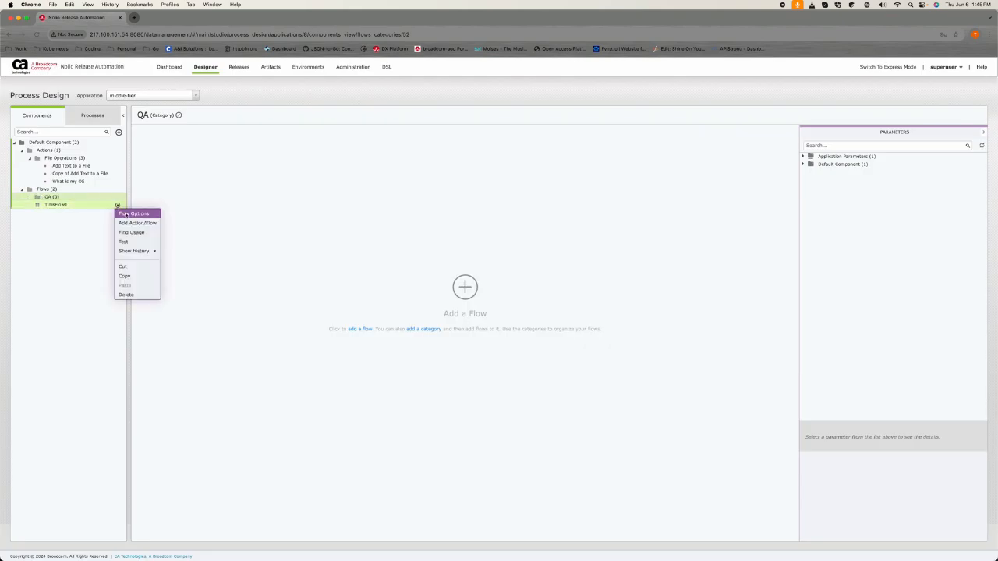
{"action": "left_click", "coordinate": [125, 276]}
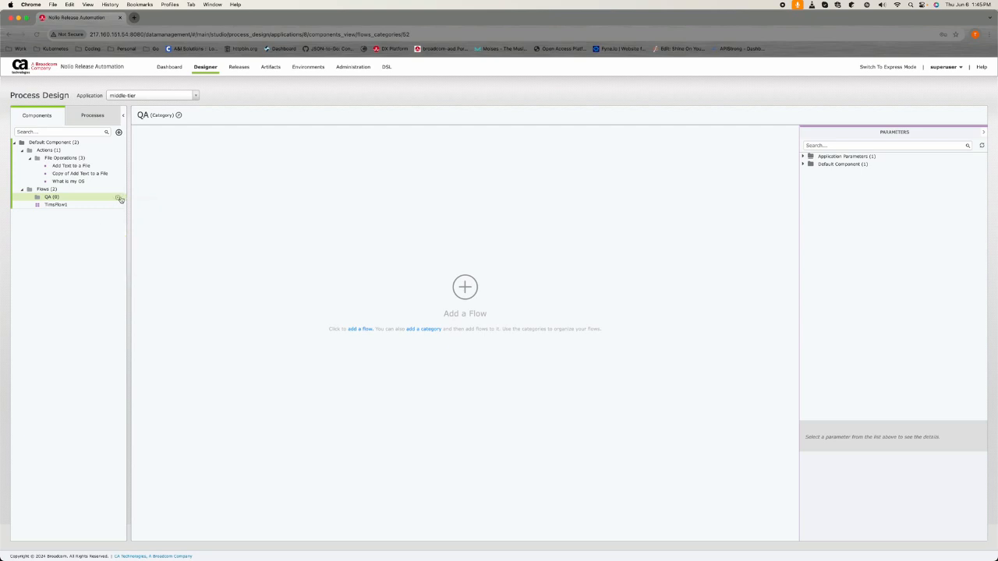
{"action": "left_click", "coordinate": [117, 197]}
{"action": "left_click", "coordinate": [142, 241]}
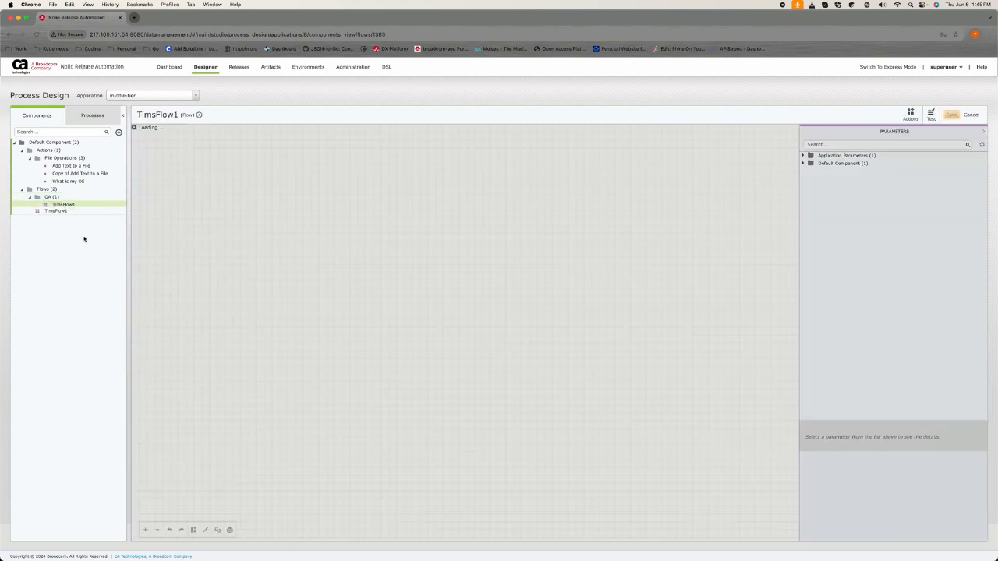
Create a new flow named Flow2 in the QA category.
{"action": "left_click", "coordinate": [117, 198]}
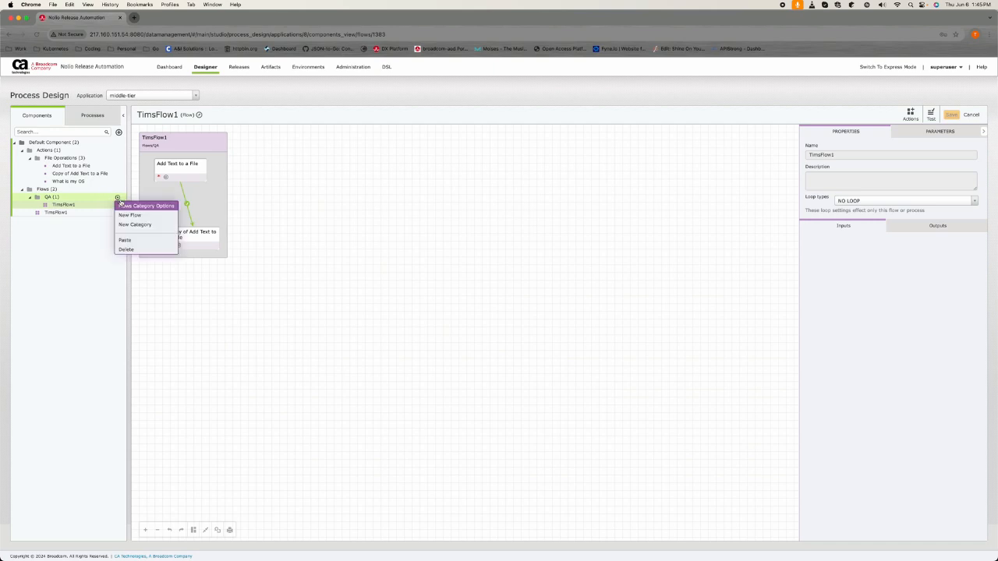
{"action": "left_click", "coordinate": [134, 216]}
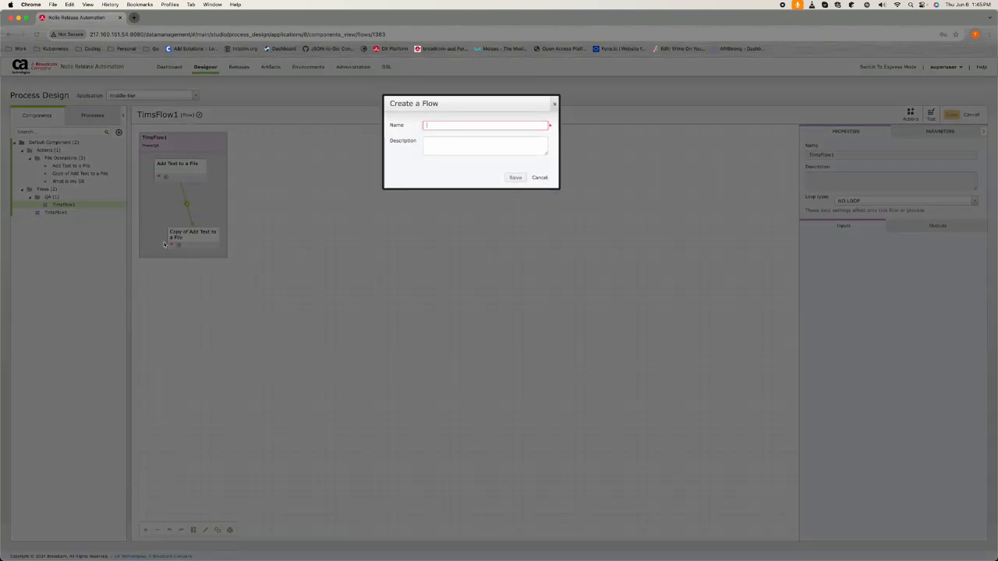
{"action": "type", "text": "Flow2"}
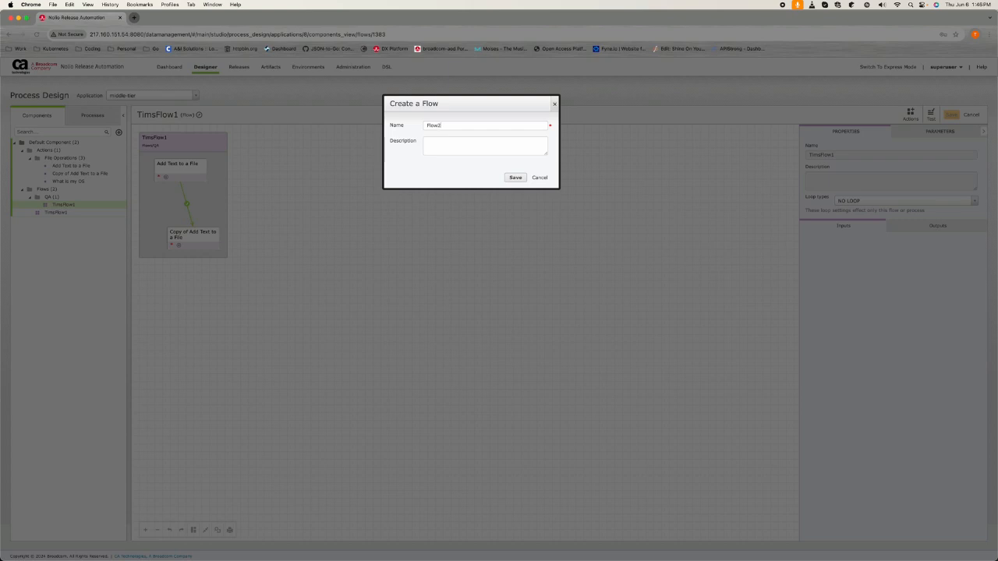
{"action": "left_click", "coordinate": [515, 177]}
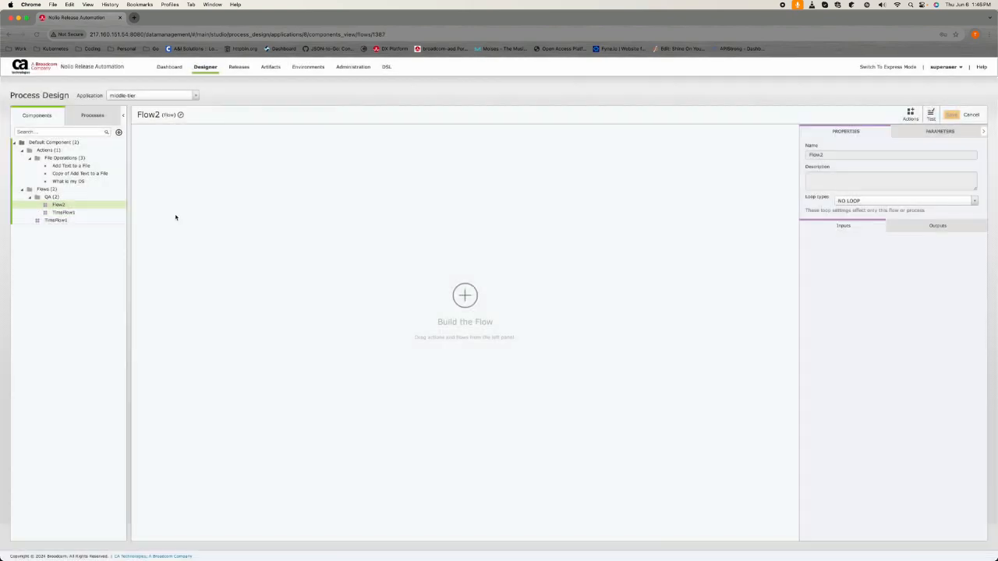
Create a new flow named ParentFlow in the QA category.
{"action": "left_click", "coordinate": [117, 198]}
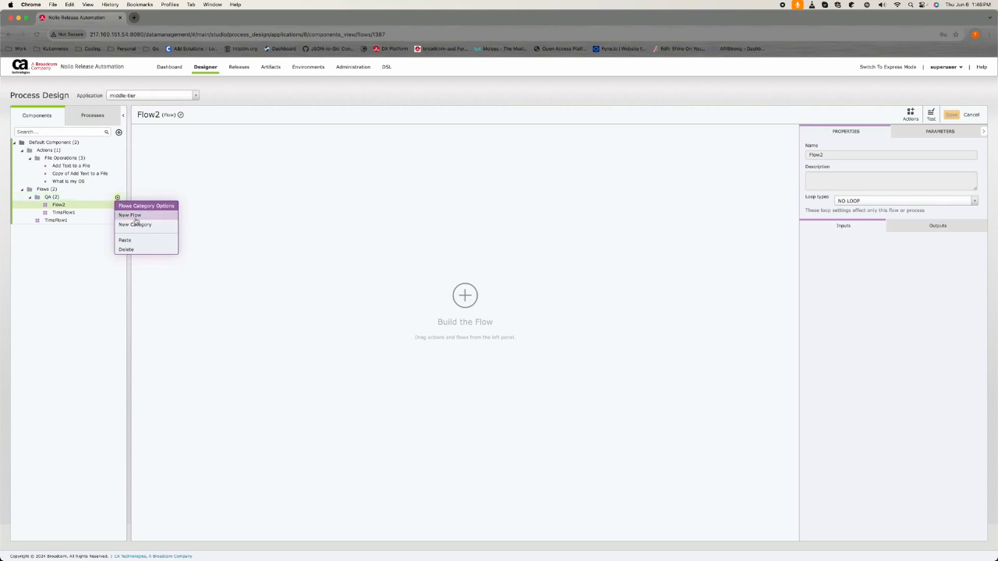
{"action": "left_click", "coordinate": [131, 215]}
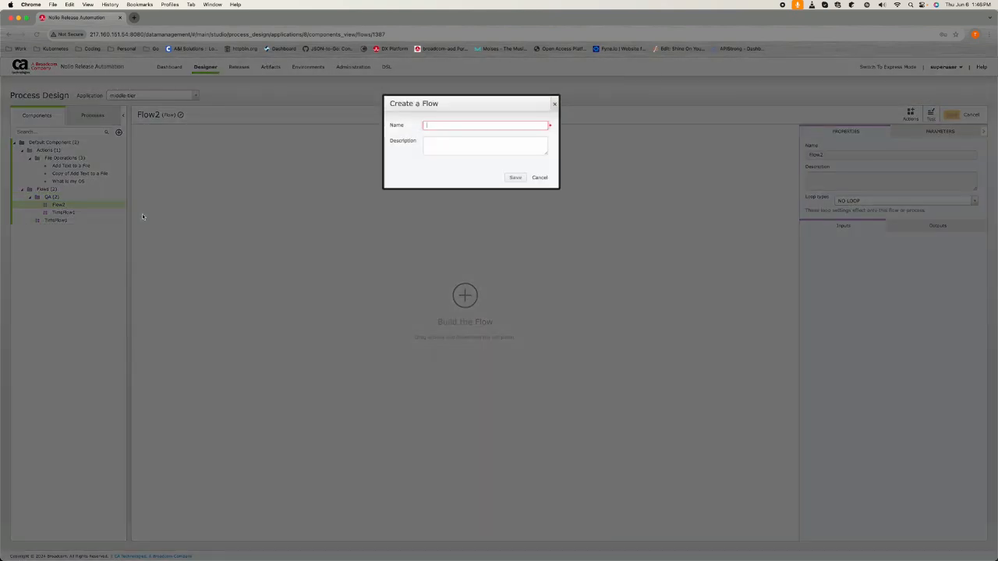
{"action": "type", "text": "ParentFlow"}
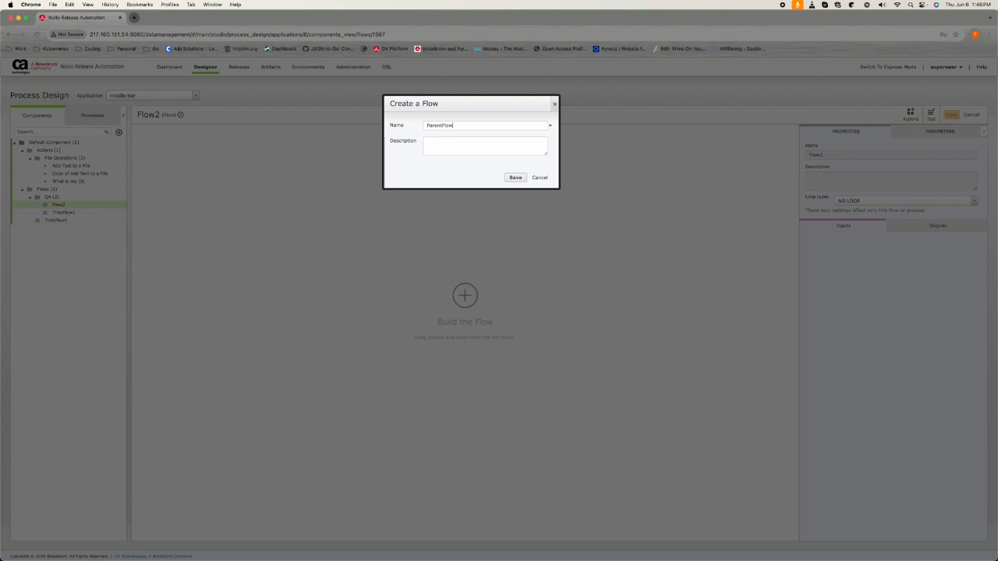
{"action": "left_click", "coordinate": [516, 178]}
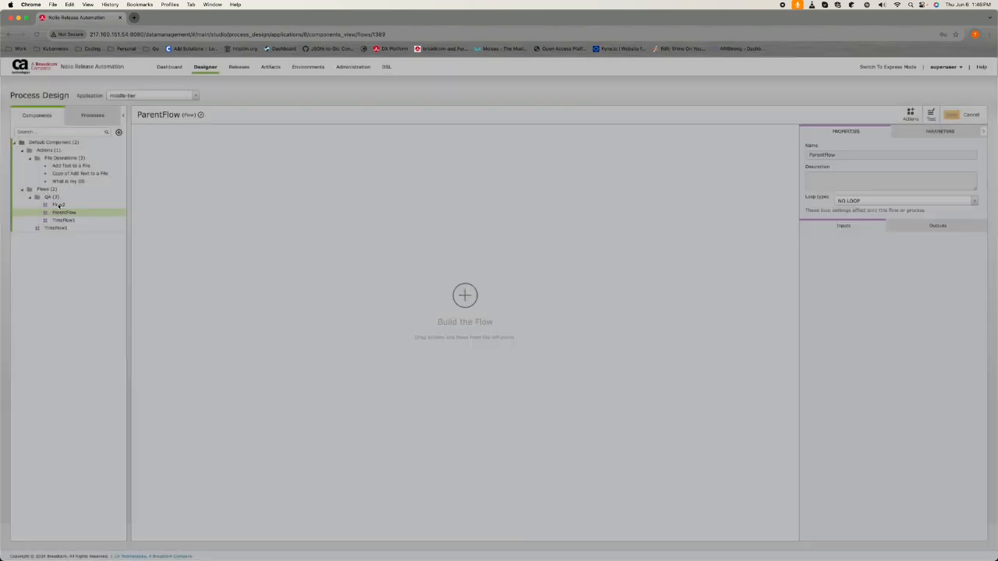
Place the QA category's TimsFlow1 and Flow2 side by side in ParentFlow, deleting the duplicate TimsFlow1.
{"action": "left_click_drag", "start_coordinate": [63, 220], "coordinate": [182, 161]}
{"action": "mouse_move", "coordinate": [65, 221]}
{"action": "left_mouse_down"}
{"action": "mouse_move", "coordinate": [230, 226]}
{"action": "mouse_move", "coordinate": [74, 222]}
{"action": "left_mouse_up"}
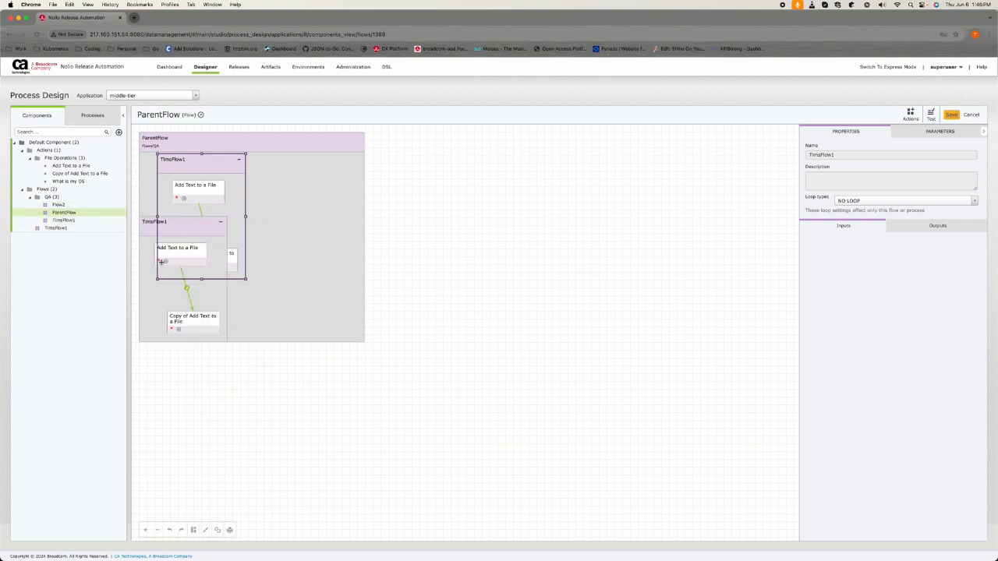
{"action": "left_click", "coordinate": [150, 223]}
{"action": "key", "text": "Delete"}
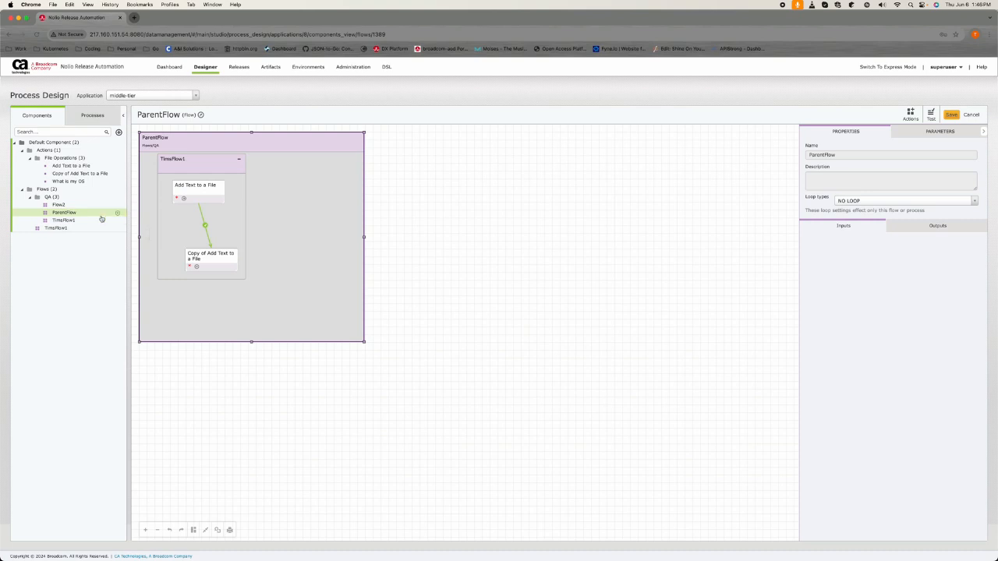
{"action": "left_click_drag", "start_coordinate": [74, 206], "coordinate": [348, 212]}
Try to create a link from TimsFlow1 to Flow2 inside ParentFlow.
{"action": "left_click", "coordinate": [242, 224]}
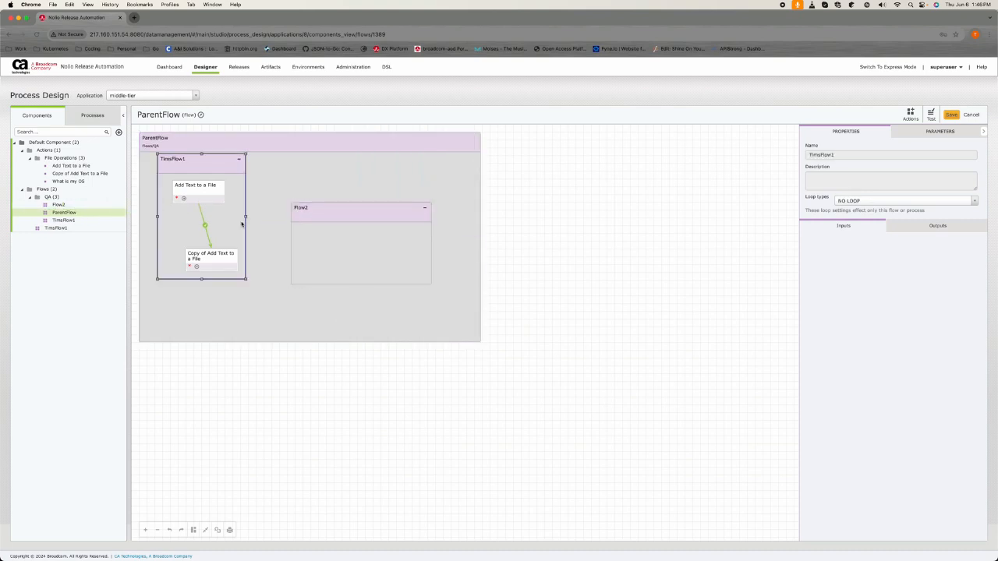
{"action": "right_click", "coordinate": [247, 216]}
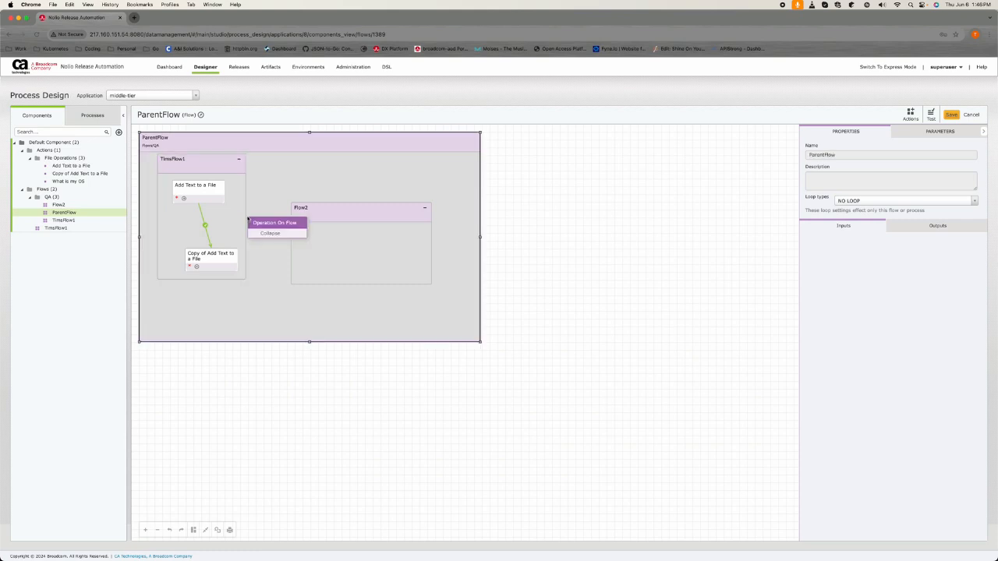
{"action": "left_click", "coordinate": [208, 166]}
{"action": "right_click", "coordinate": [208, 166]}
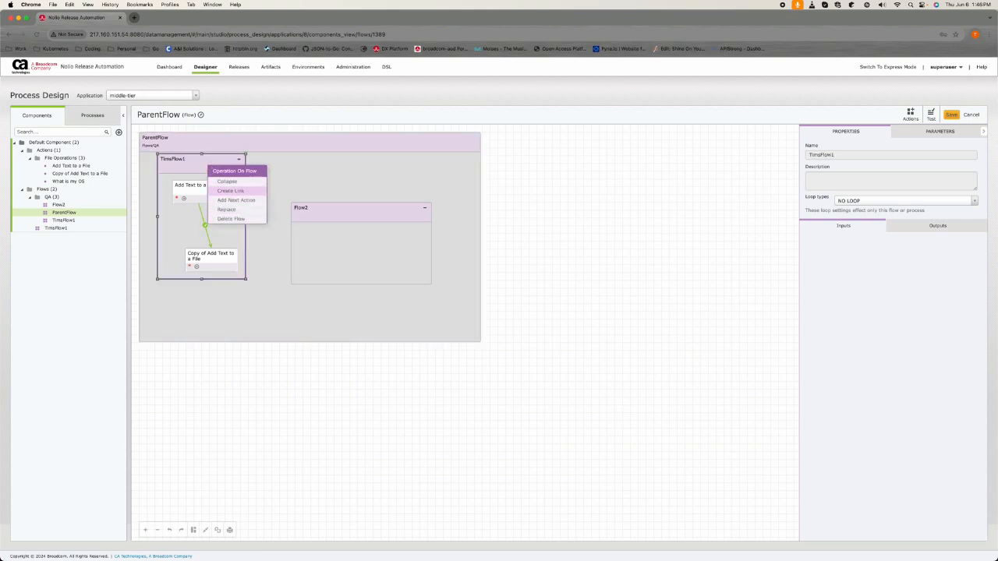
{"action": "left_click", "coordinate": [308, 245]}
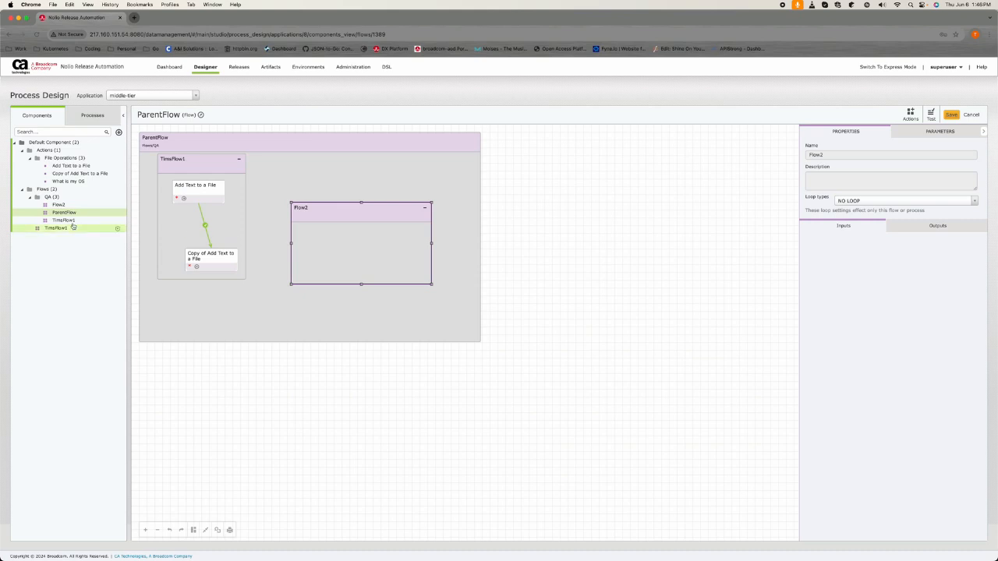
Save ParentFlow, and add the Json - Execute Multiple Queries Using JSONPath action to Flow2, storing it under the component's Actions and saving Flow2.
{"action": "left_click", "coordinate": [69, 206]}
{"action": "left_click", "coordinate": [484, 150]}
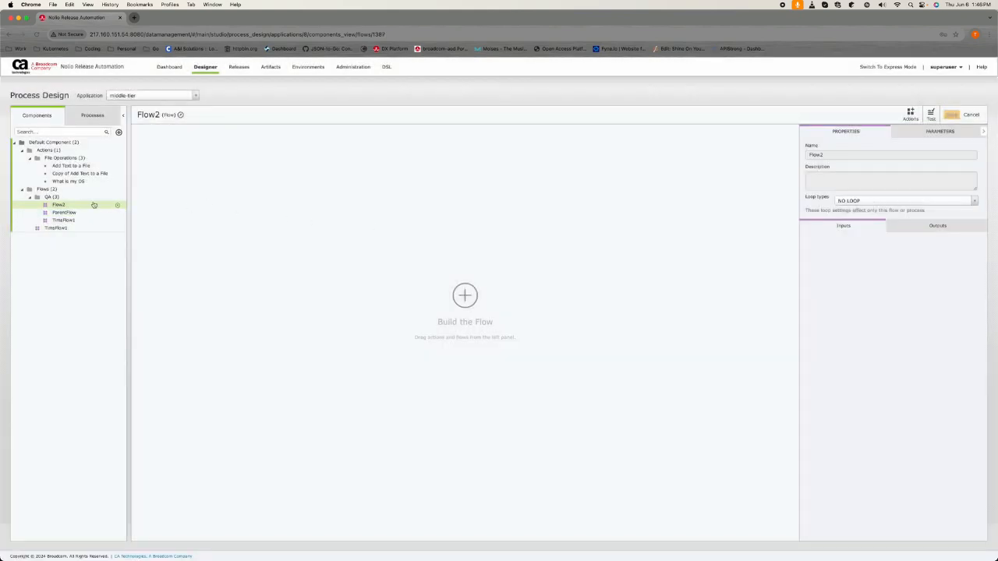
{"action": "mouse_move", "coordinate": [119, 207]}
{"action": "left_click", "coordinate": [118, 206]}
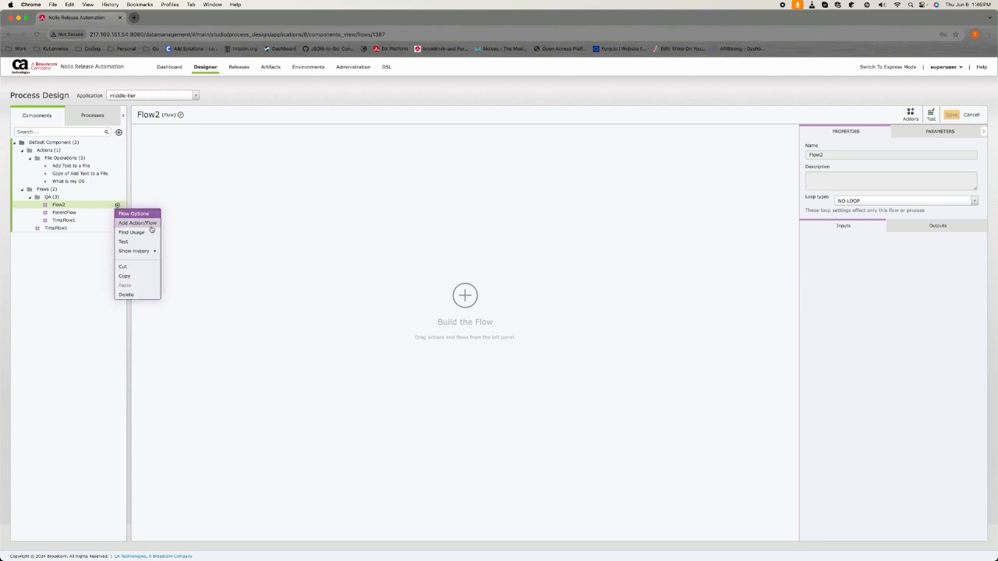
{"action": "left_click", "coordinate": [137, 223]}
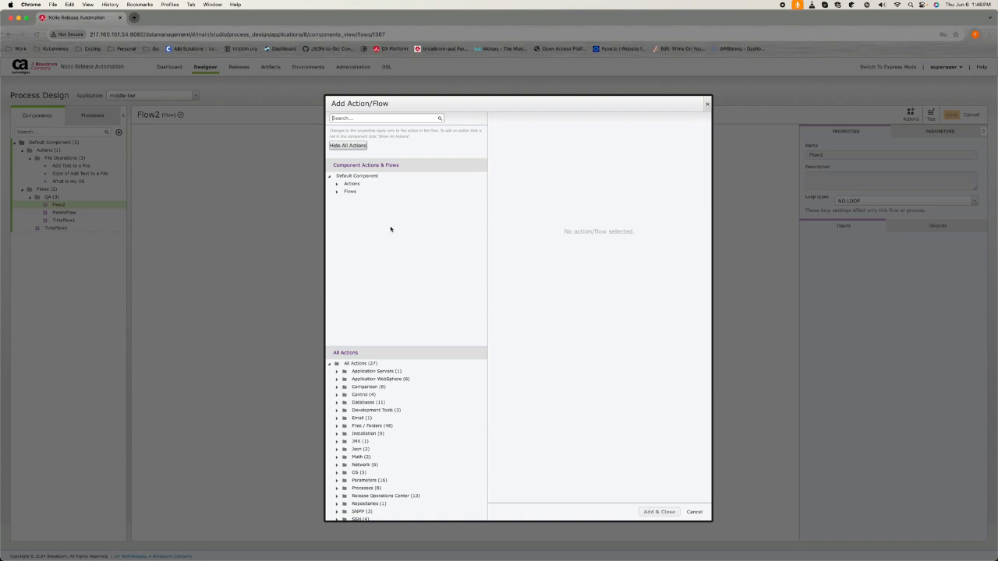
{"action": "left_click", "coordinate": [338, 184]}
{"action": "scroll", "coordinate": [368, 396], "scroll_direction": "down", "scroll_amount": 3}
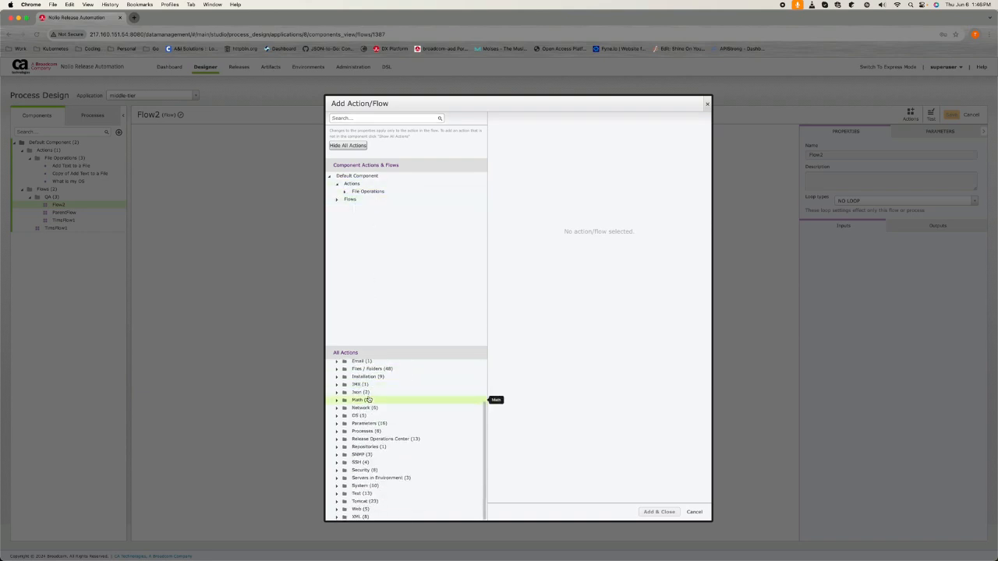
{"action": "left_click", "coordinate": [350, 393]}
{"action": "left_click", "coordinate": [401, 400]}
{"action": "left_click", "coordinate": [668, 512]}
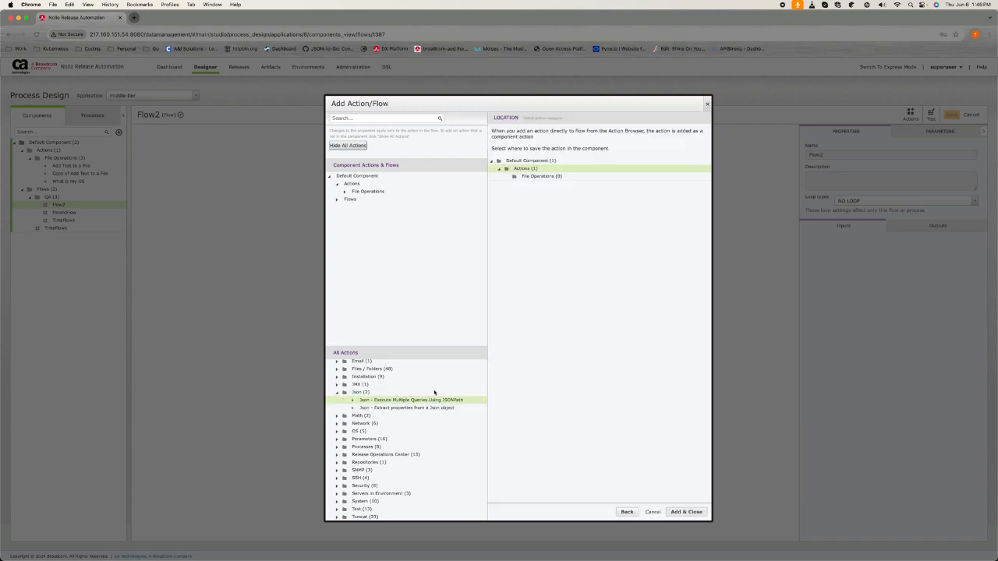
{"action": "left_click", "coordinate": [671, 510]}
{"action": "left_click", "coordinate": [952, 115]}
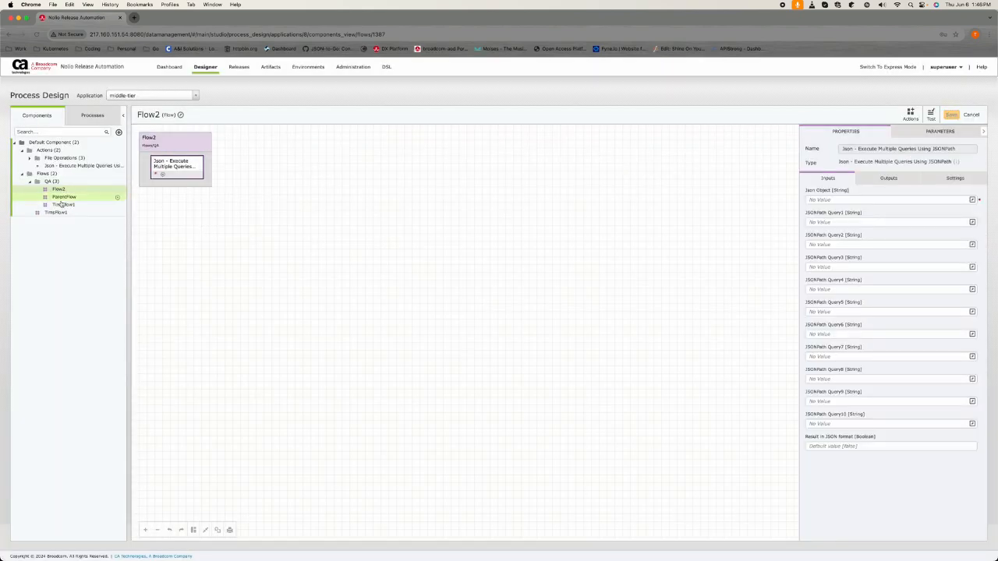
Move Flow2 closer to TimsFlow1 in ParentFlow, save the change, and check the Json action inside Flow2.
{"action": "left_click", "coordinate": [64, 197]}
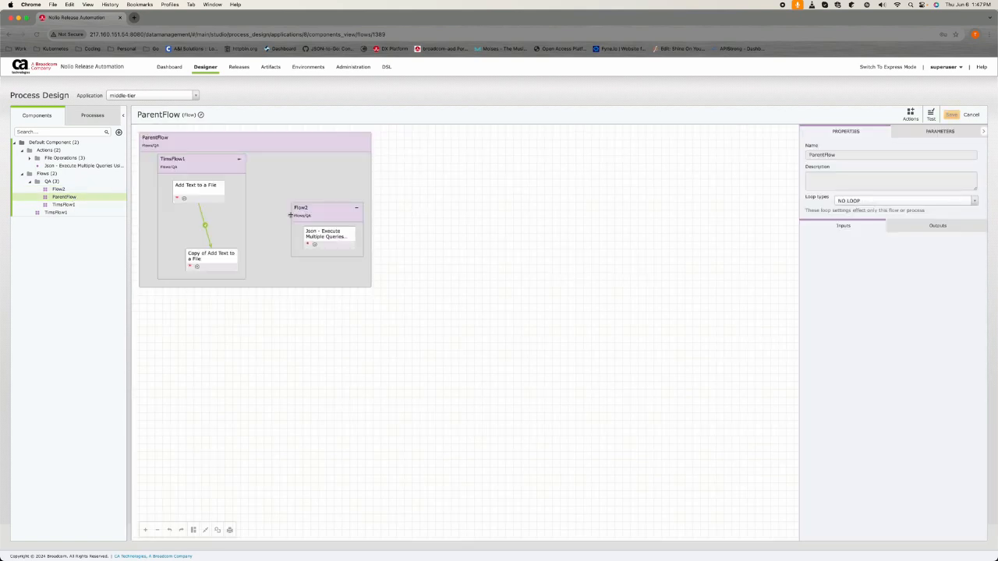
{"action": "left_click_drag", "start_coordinate": [310, 208], "coordinate": [288, 188]}
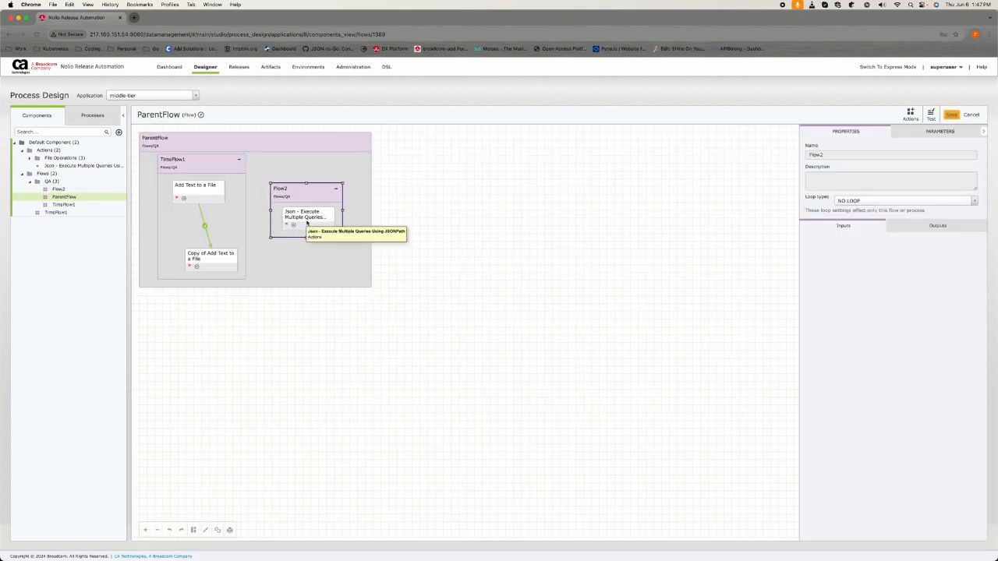
{"action": "double_click", "coordinate": [54, 188]}
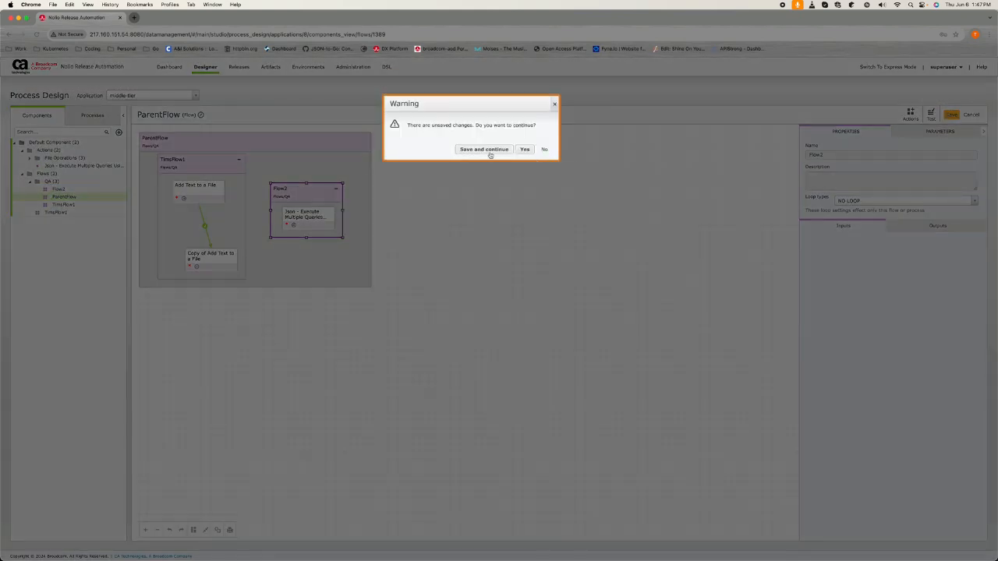
{"action": "left_click", "coordinate": [489, 152]}
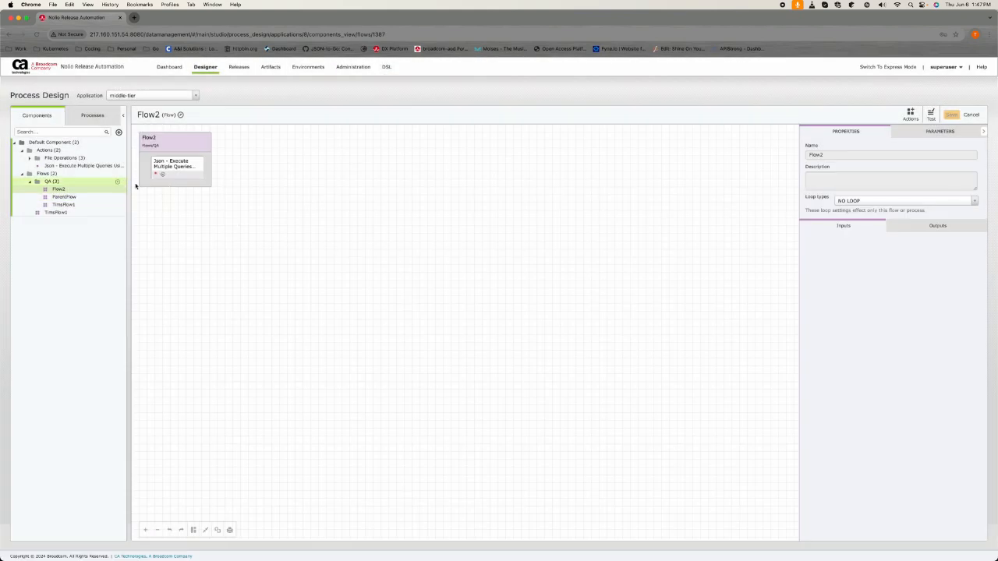
{"action": "left_click", "coordinate": [171, 166]}
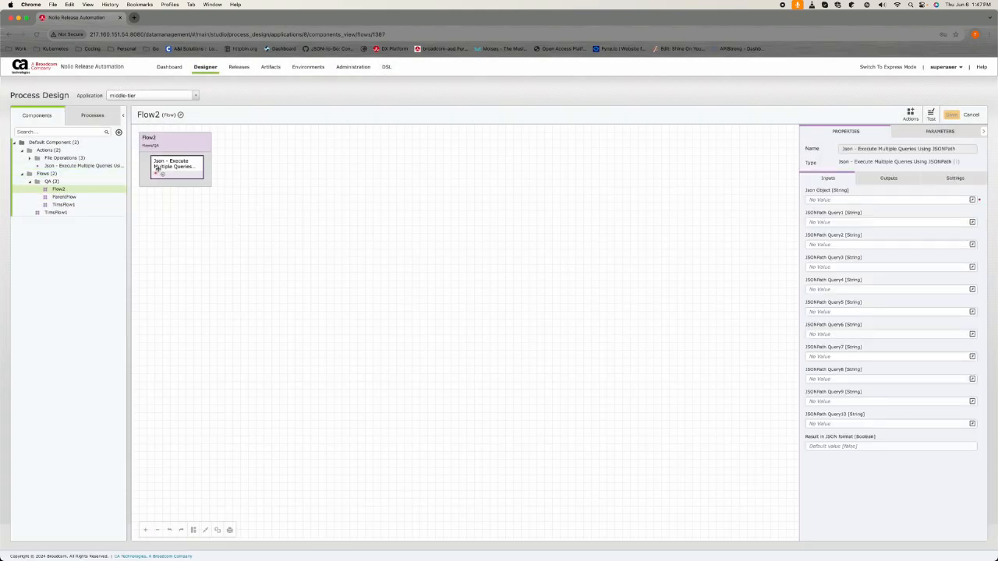
Create a link from TimsFlow1 to Flow2 in ParentFlow, and reposition Flow2 lower and farther from TimsFlow1.
{"action": "double_click", "coordinate": [64, 197]}
{"action": "left_click", "coordinate": [219, 167]}
{"action": "right_click", "coordinate": [245, 217]}
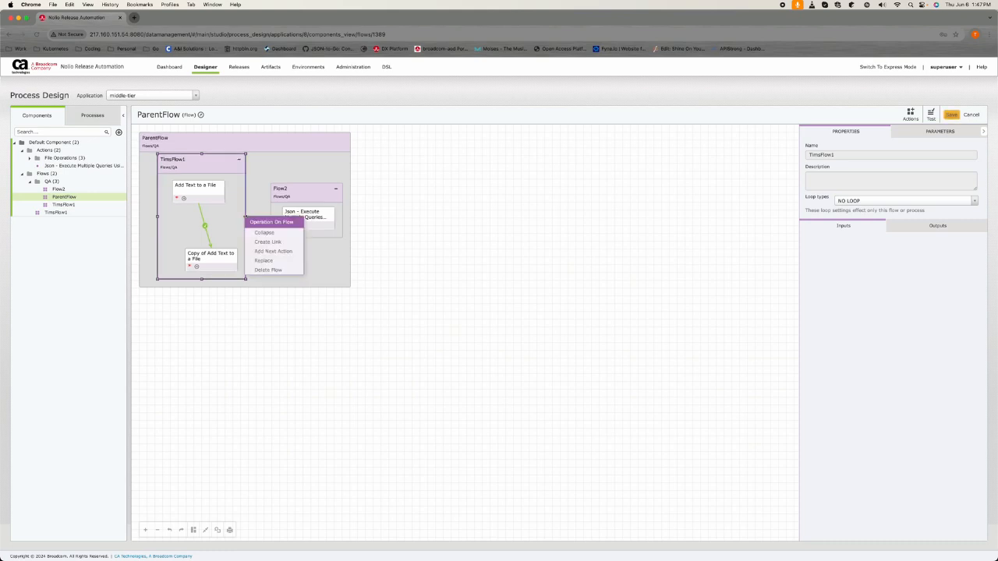
{"action": "left_click", "coordinate": [284, 242]}
{"action": "left_click", "coordinate": [290, 212]}
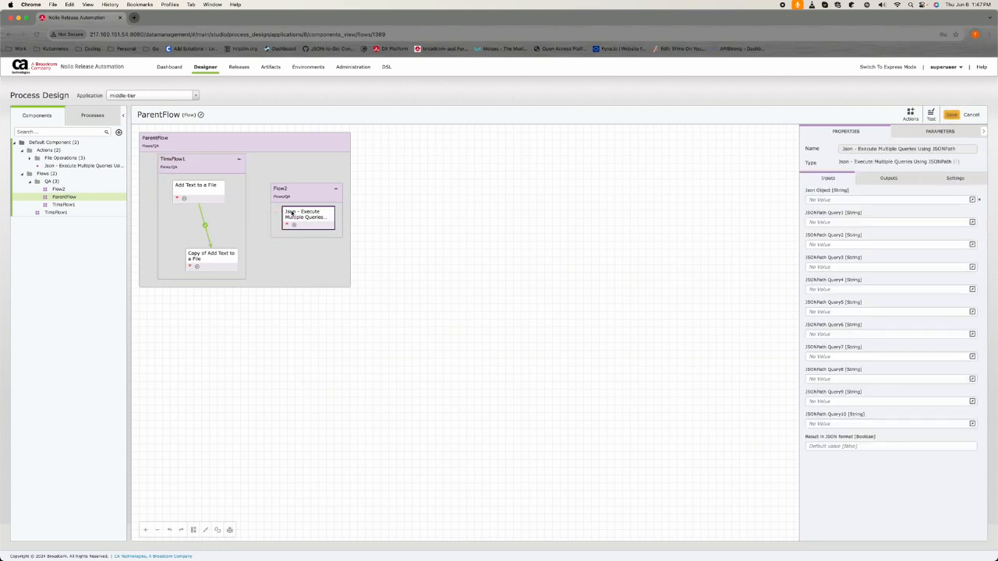
{"action": "right_click", "coordinate": [244, 211]}
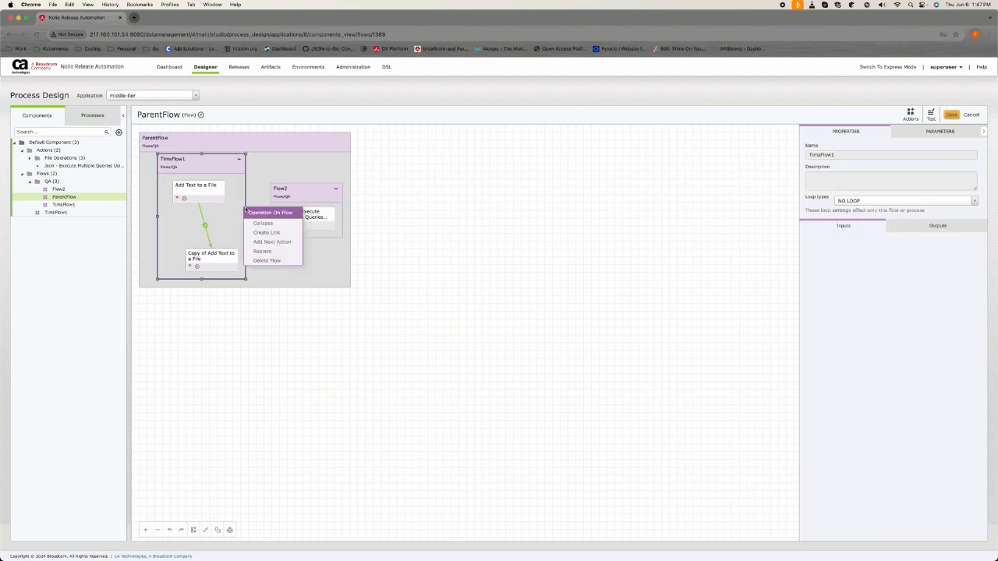
{"action": "left_click", "coordinate": [278, 233]}
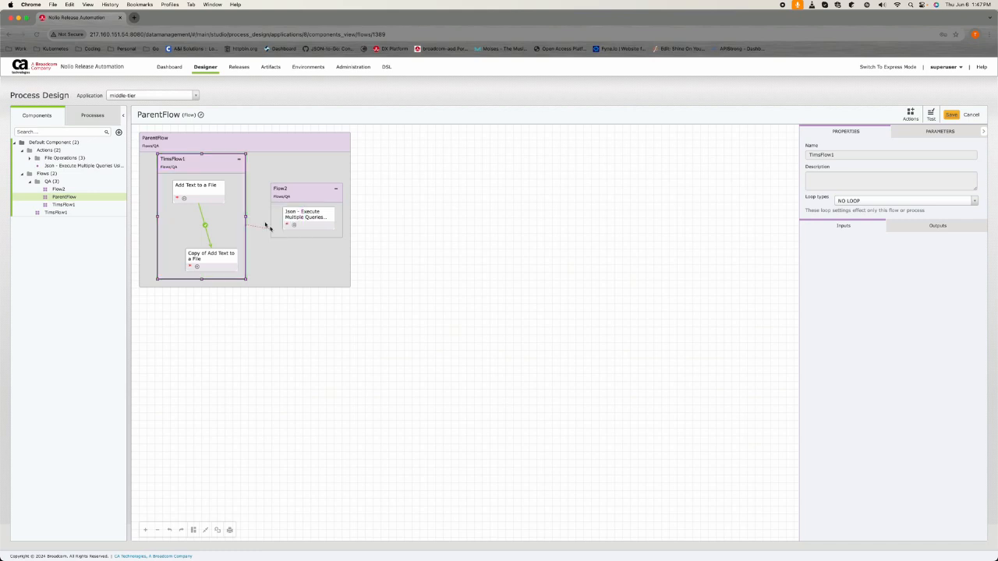
{"action": "left_click", "coordinate": [281, 192]}
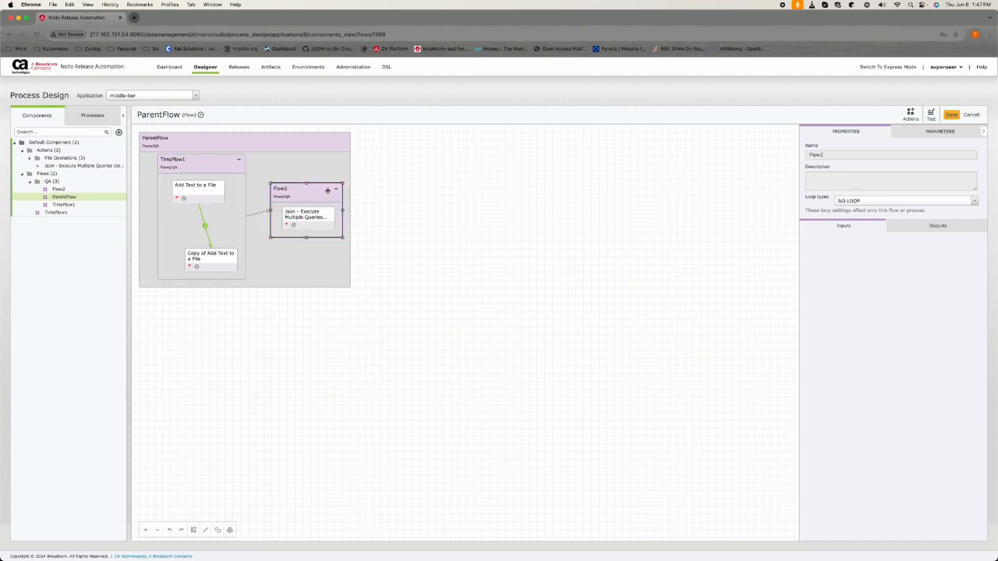
{"action": "left_click_drag", "start_coordinate": [310, 189], "coordinate": [331, 220]}
{"action": "left_click", "coordinate": [466, 213]}
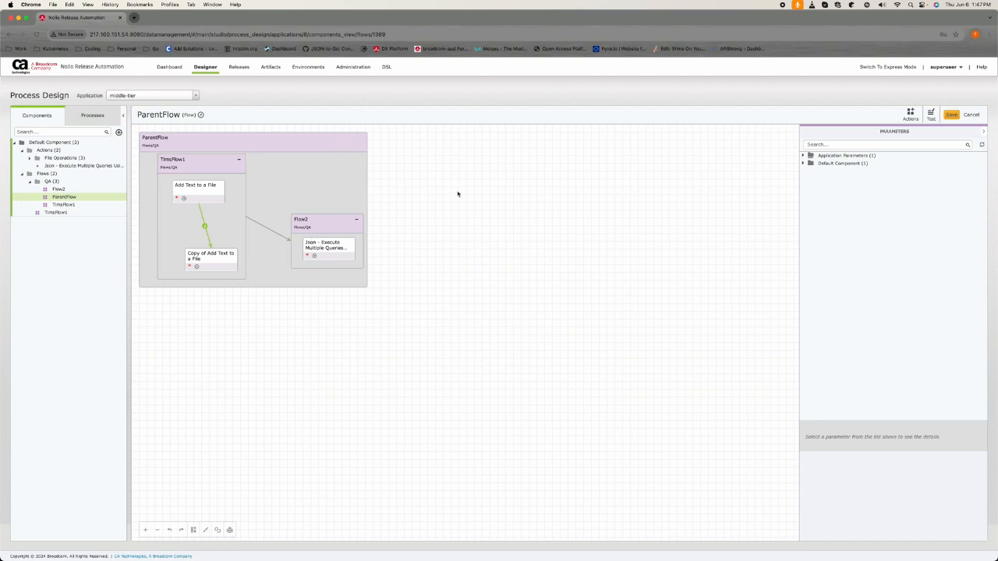
{"action": "mouse_move", "coordinate": [122, 200]}
{"action": "left_click", "coordinate": [119, 198]}
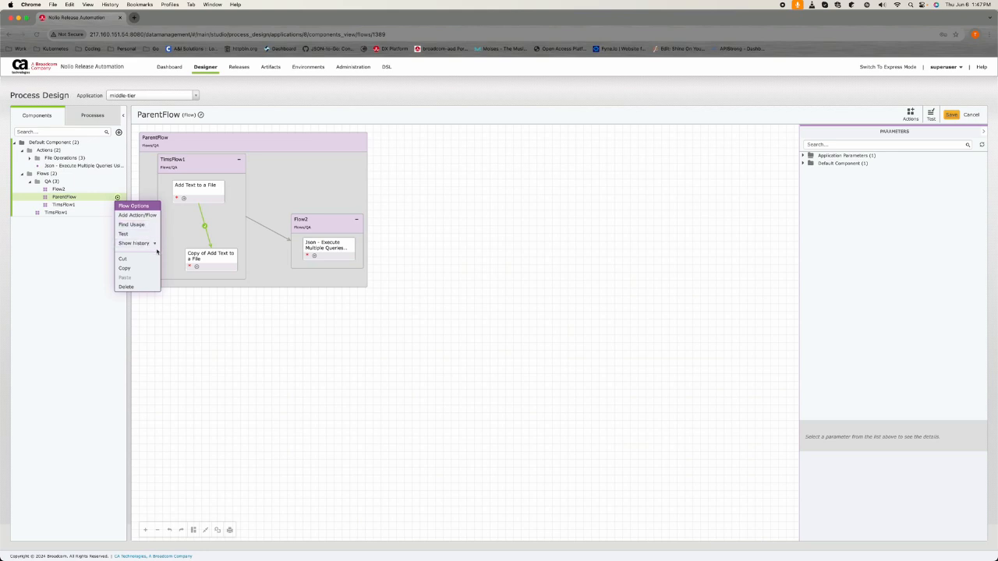
{"action": "left_click", "coordinate": [139, 216]}
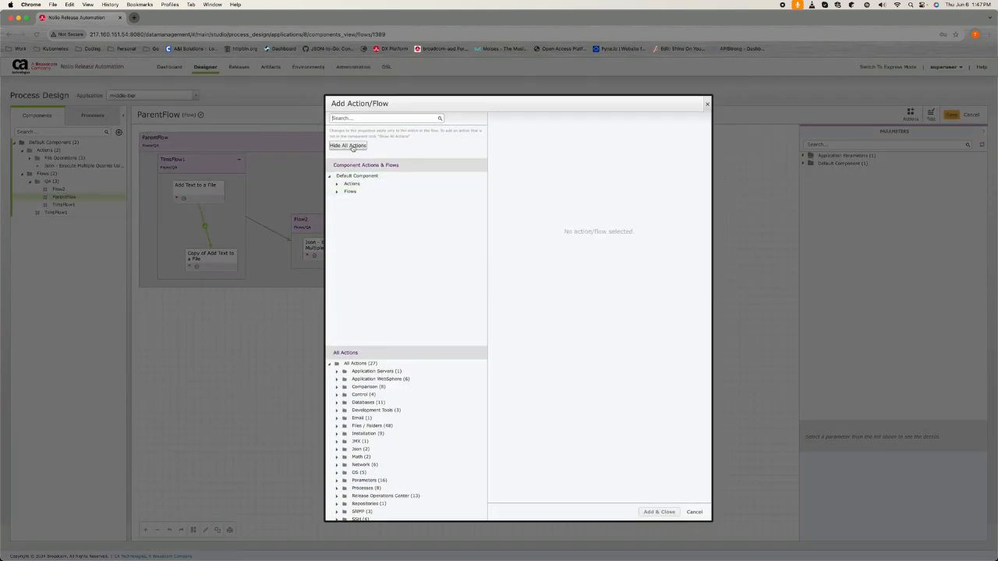
{"action": "scroll", "coordinate": [357, 401], "scroll_direction": "down", "scroll_amount": 3}
{"action": "scroll", "coordinate": [360, 400], "scroll_direction": "up", "scroll_amount": 3}
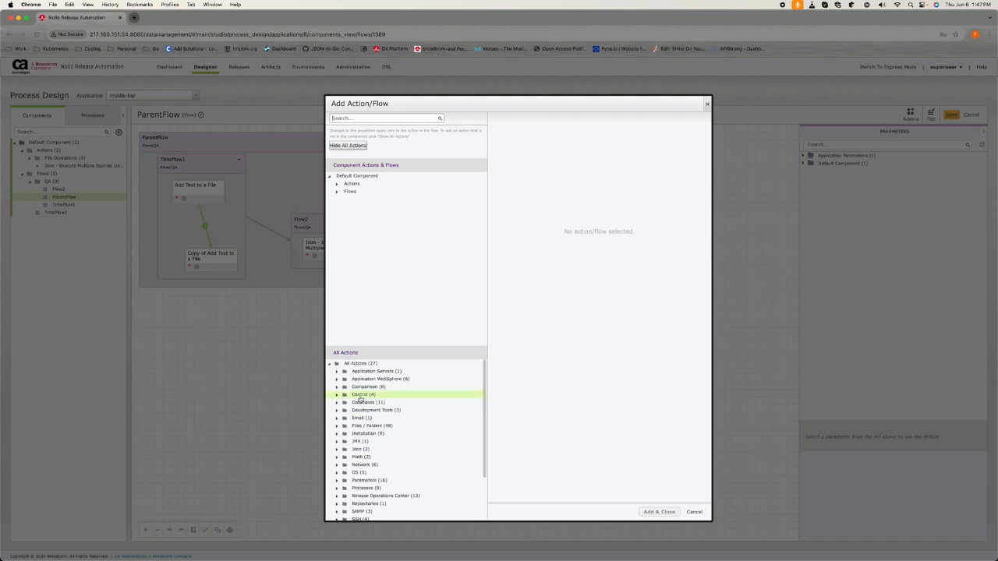
{"action": "left_click", "coordinate": [693, 512]}
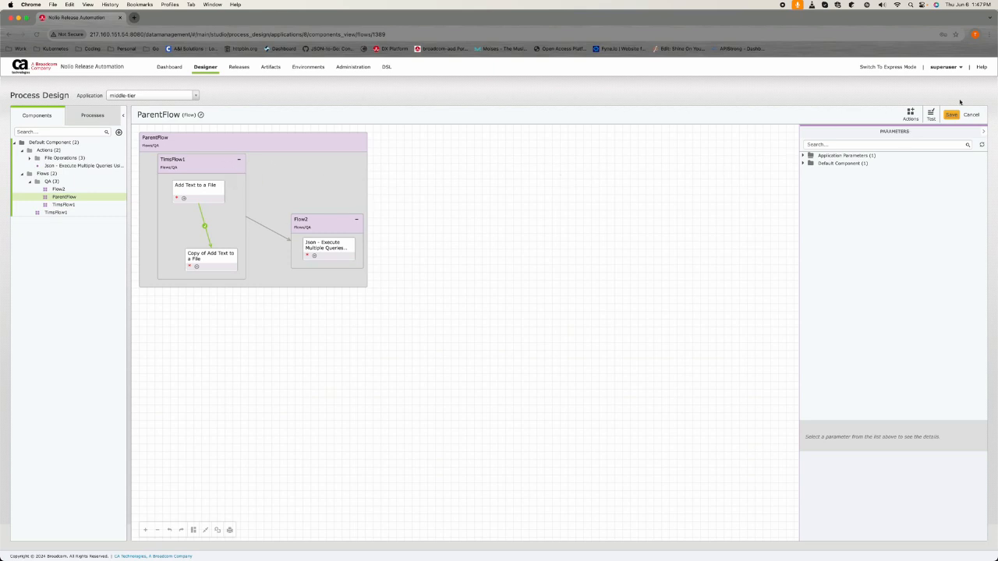
Start a test of ParentFlow, saving its changes, and expand the list of action conflicts.
{"action": "left_click", "coordinate": [930, 114]}
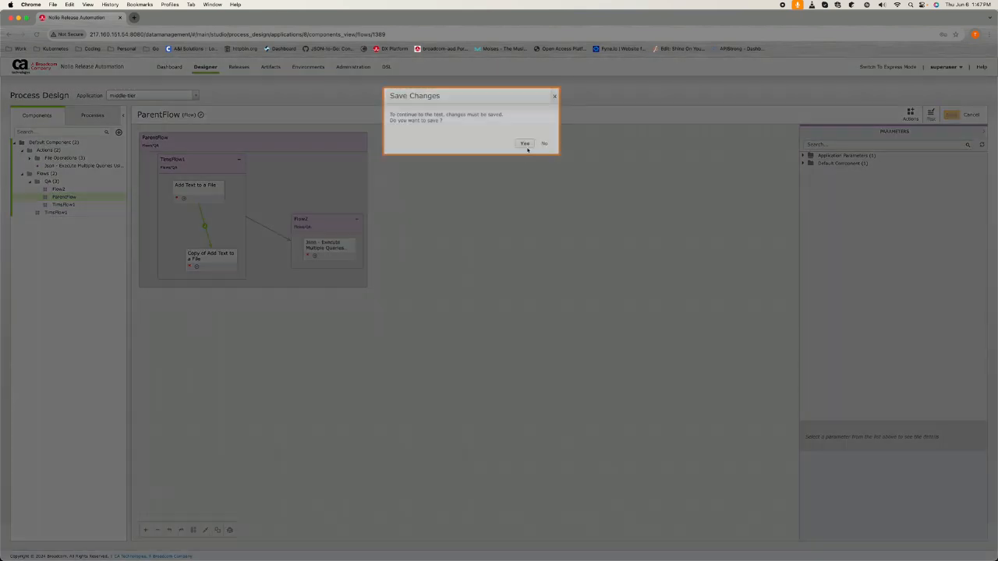
{"action": "left_click", "coordinate": [526, 145]}
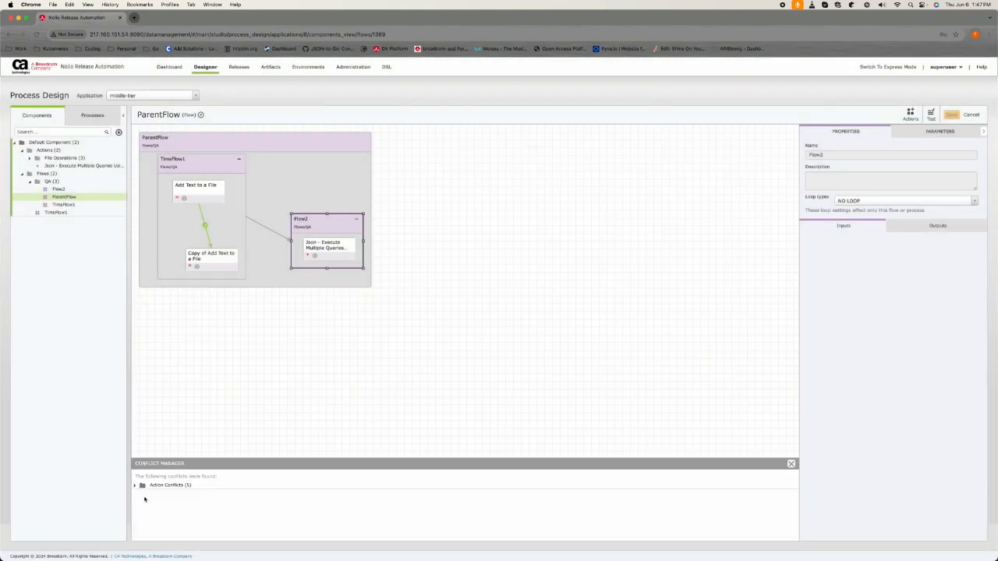
{"action": "left_click", "coordinate": [135, 486]}
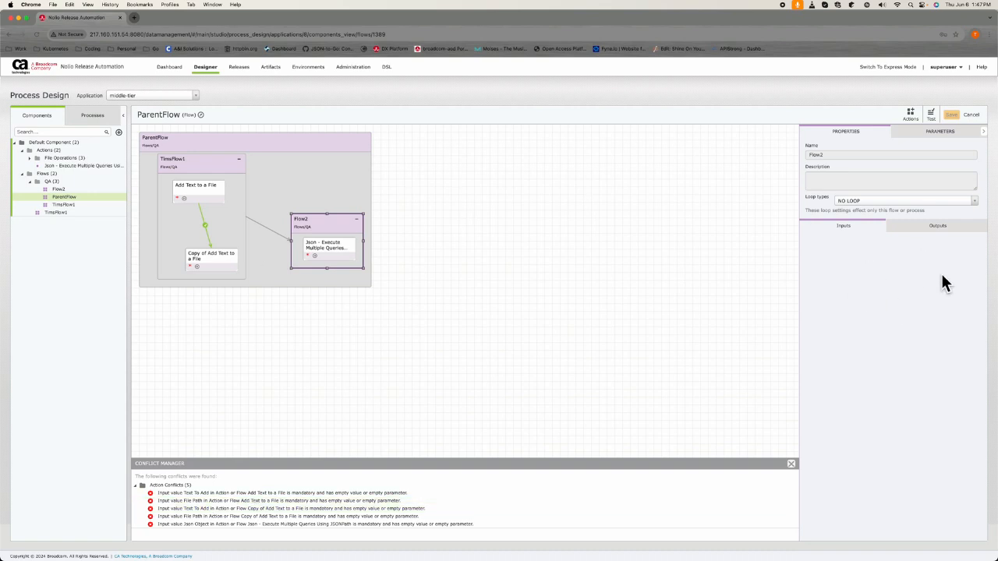
Examine the inputs of the Json and Add Text to a File actions, and review the contents of TimsFlow1, Flow2 and ParentFlow.
{"action": "left_click", "coordinate": [314, 251]}
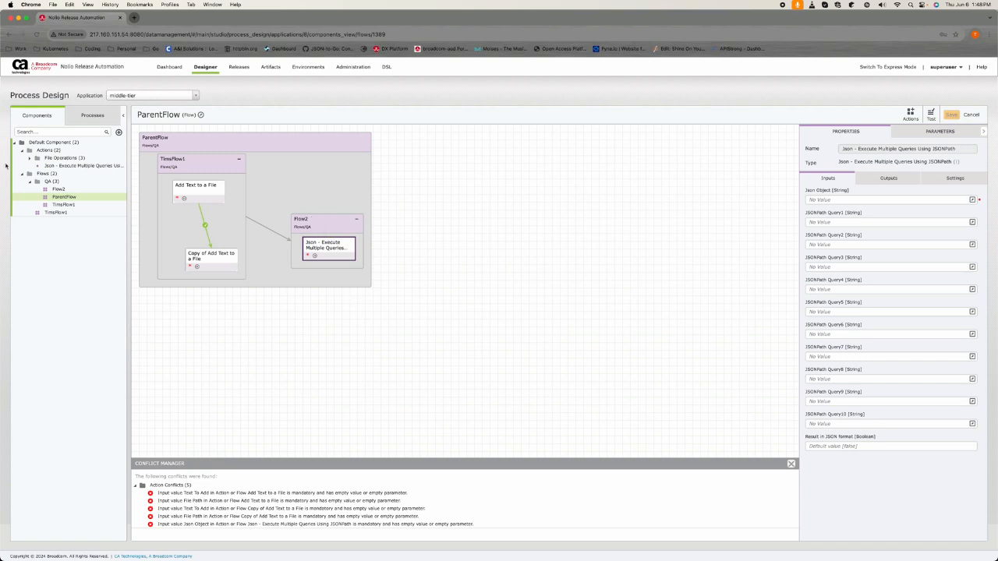
{"action": "left_click", "coordinate": [190, 204]}
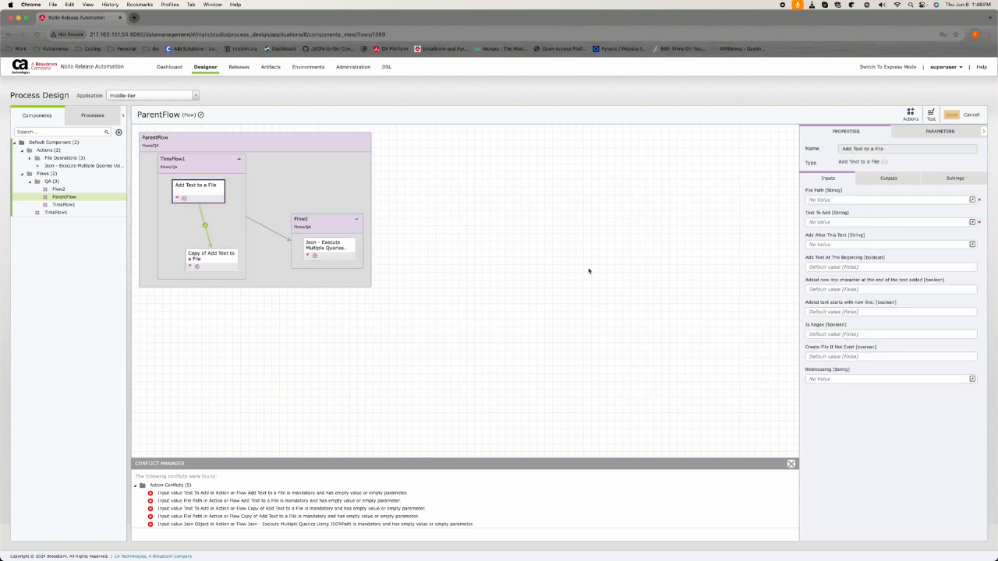
{"action": "left_click", "coordinate": [66, 205]}
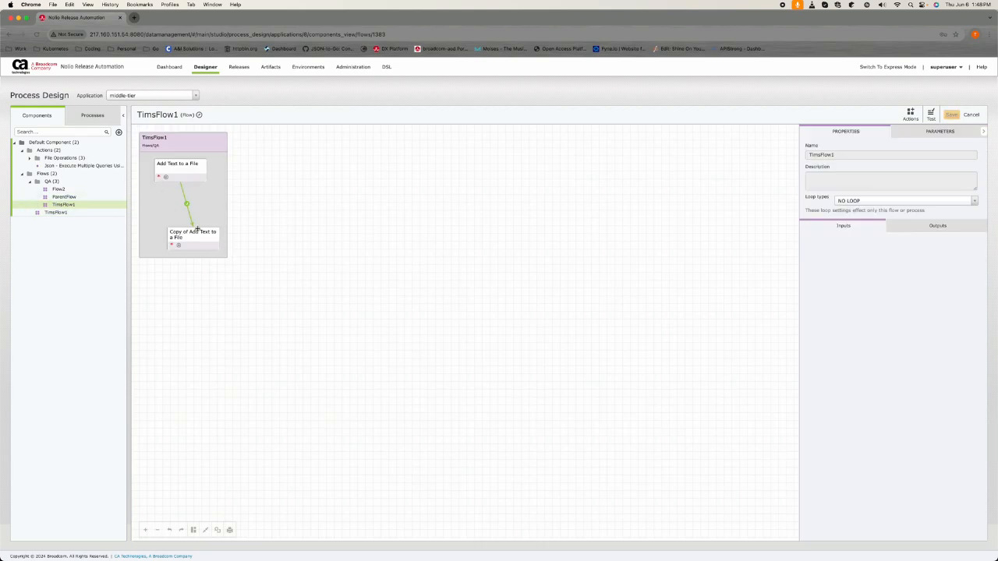
{"action": "left_click", "coordinate": [94, 167]}
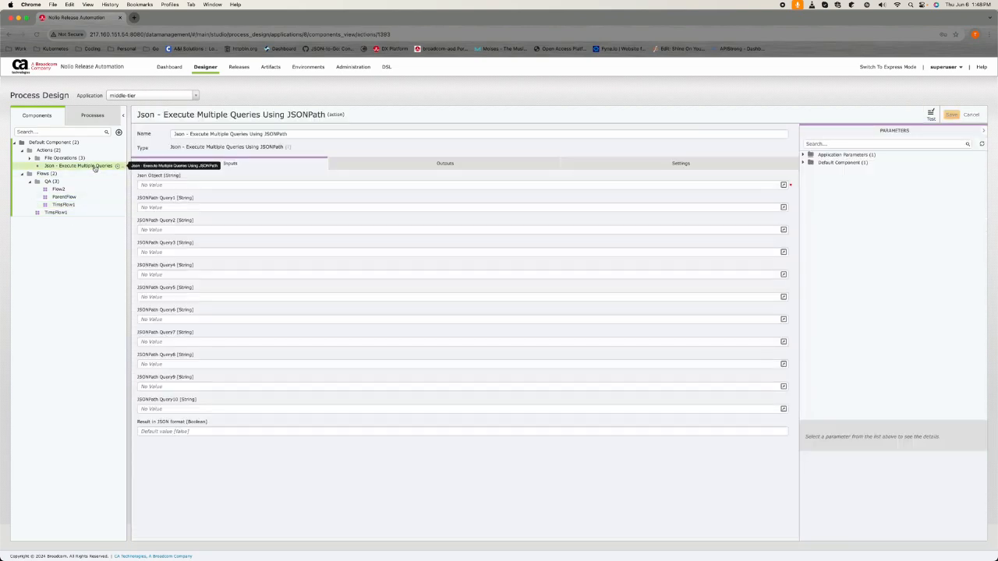
{"action": "left_click", "coordinate": [76, 190]}
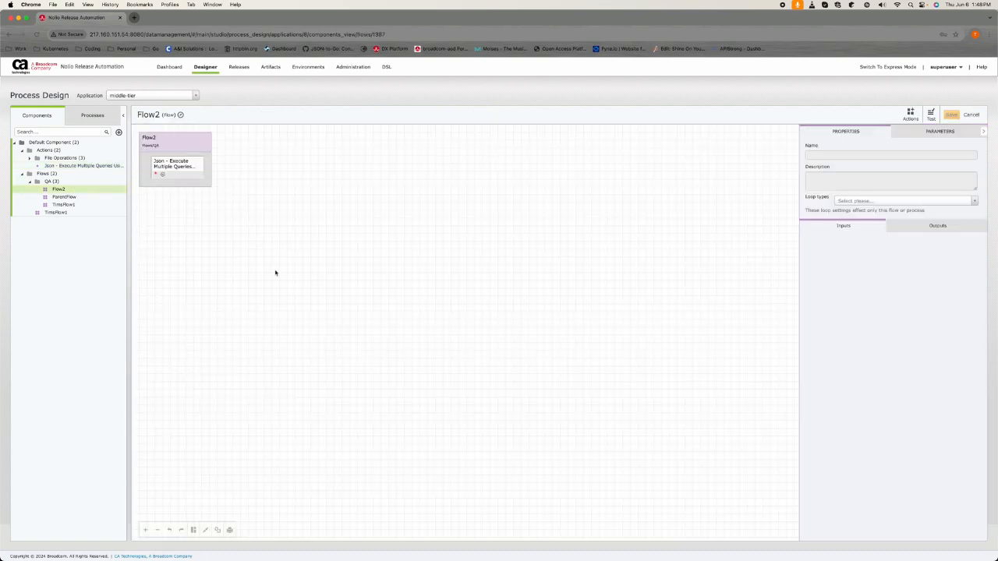
{"action": "left_click", "coordinate": [78, 197]}
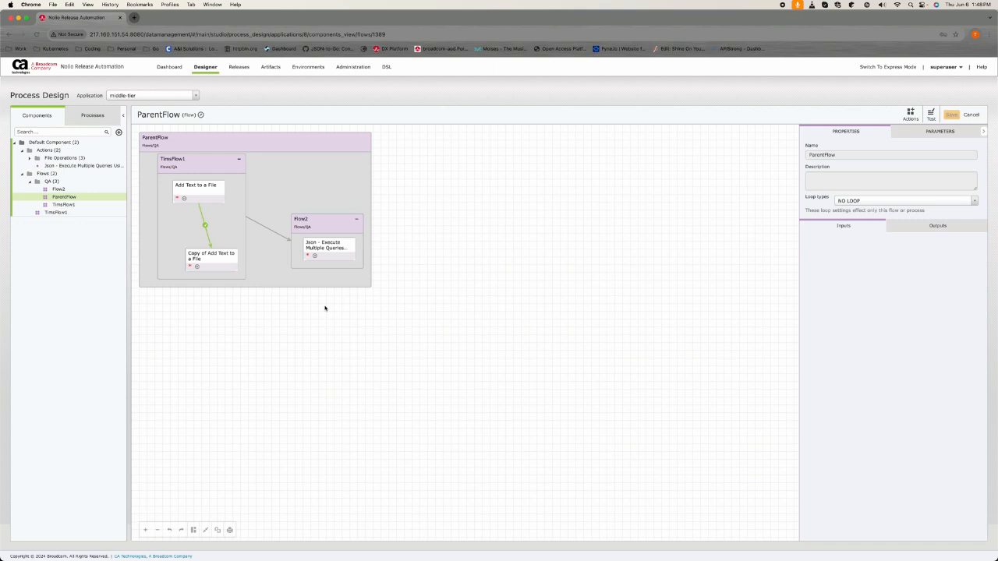
{"action": "left_click", "coordinate": [84, 190]}
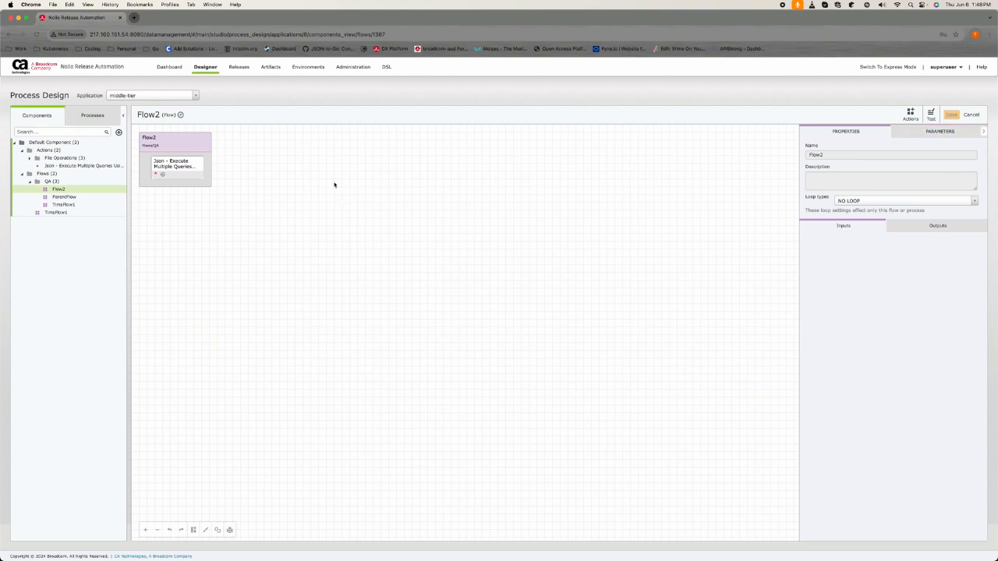
{"action": "left_click", "coordinate": [82, 197]}
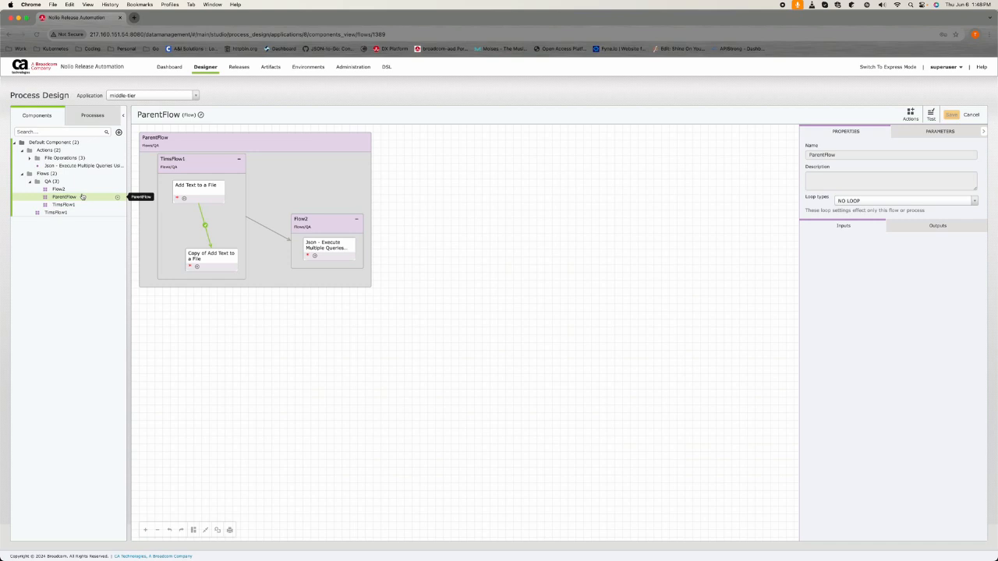
Create a process category named Publish To QA under Processes in the Default Architecture.
{"action": "left_click", "coordinate": [97, 120]}
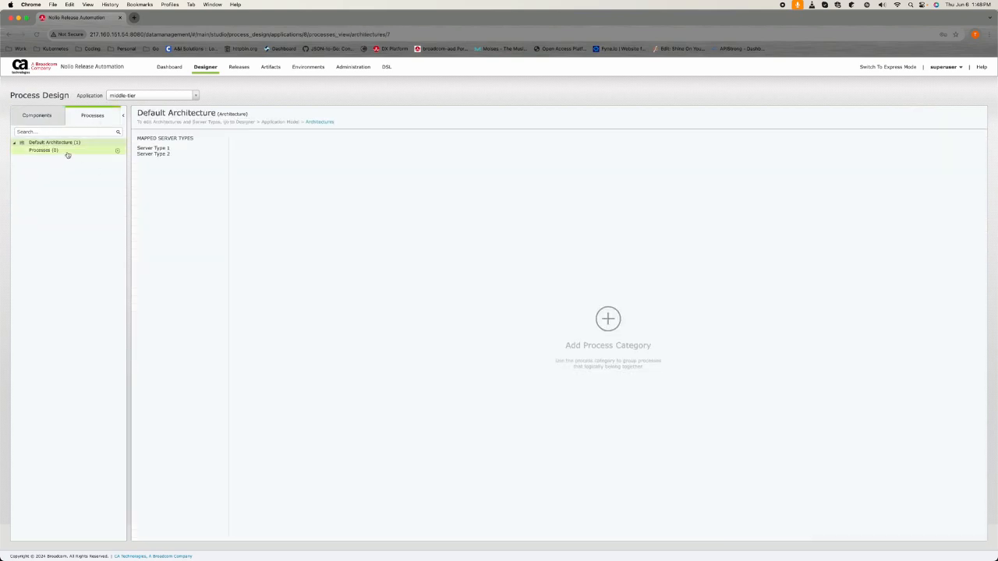
{"action": "left_click", "coordinate": [68, 153]}
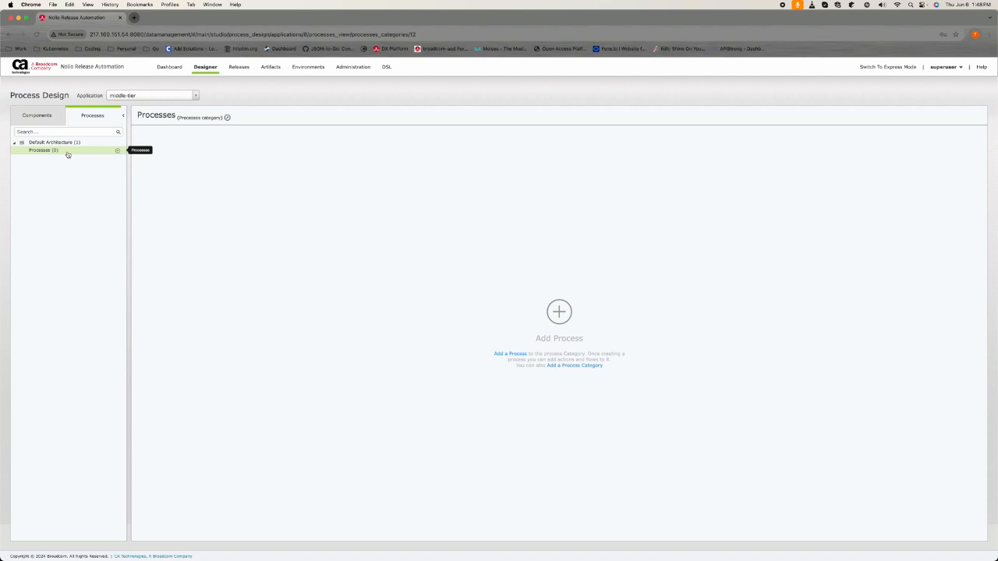
{"action": "left_click", "coordinate": [117, 151]}
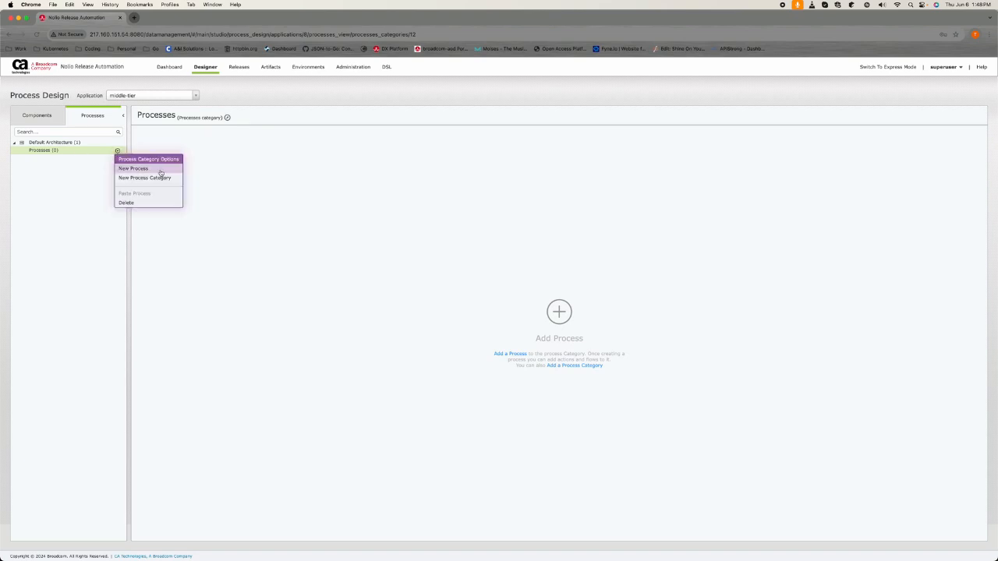
{"action": "left_click", "coordinate": [156, 177]}
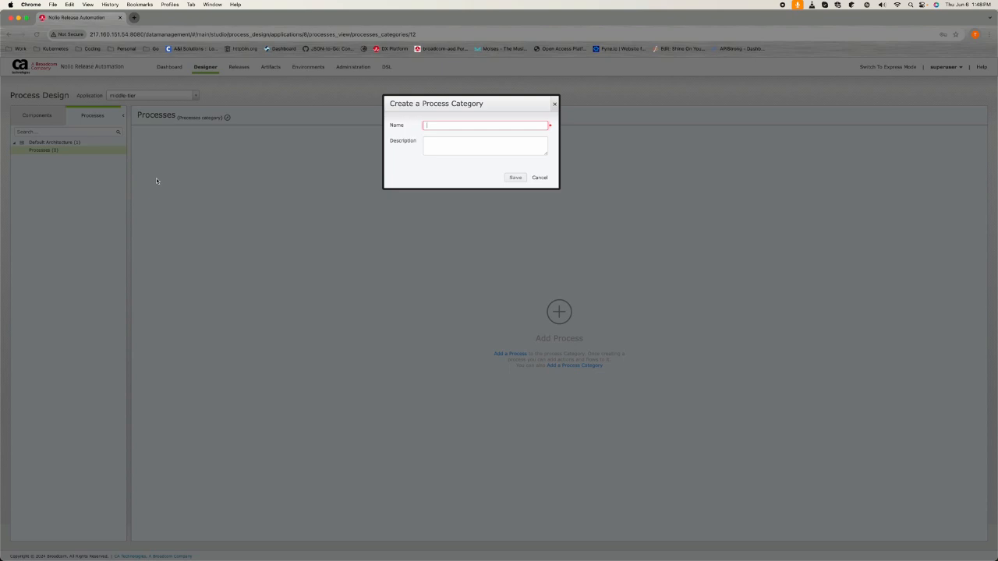
{"action": "type", "text": "if"}
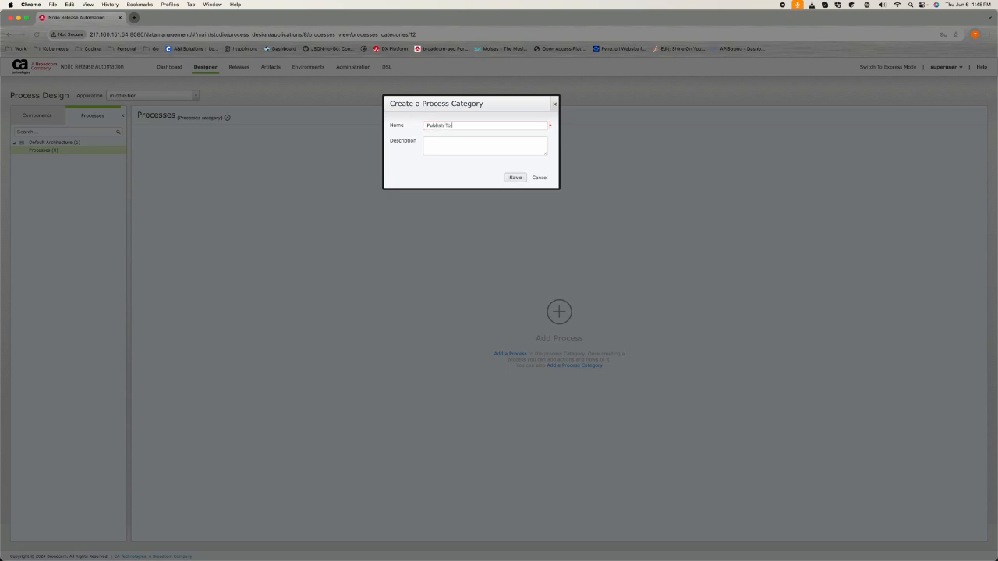
{"action": "key", "text": "Return"}
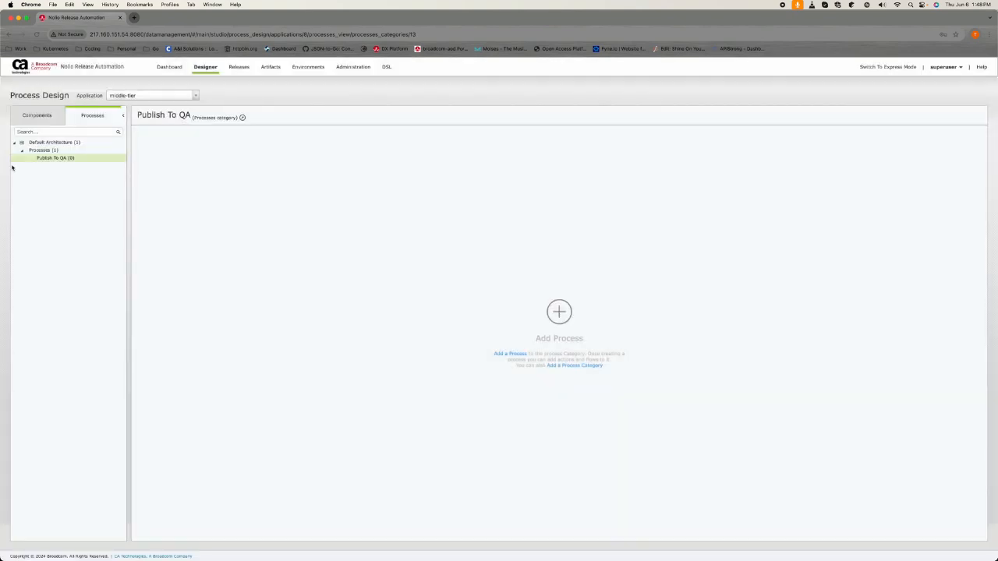
Create a process named QA in the Publish To QA category, using Server Type 1.
{"action": "left_click", "coordinate": [118, 159]}
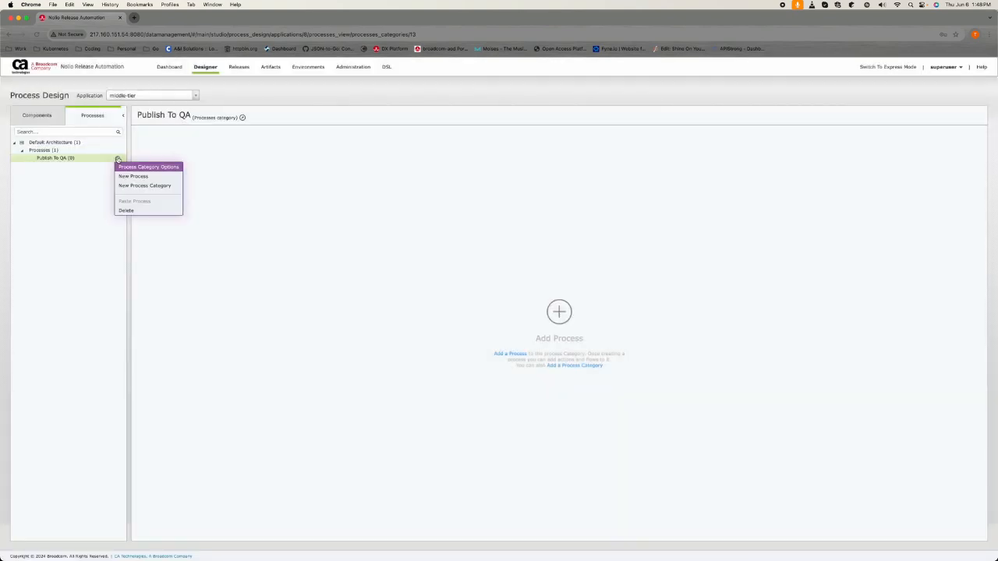
{"action": "left_click", "coordinate": [152, 178]}
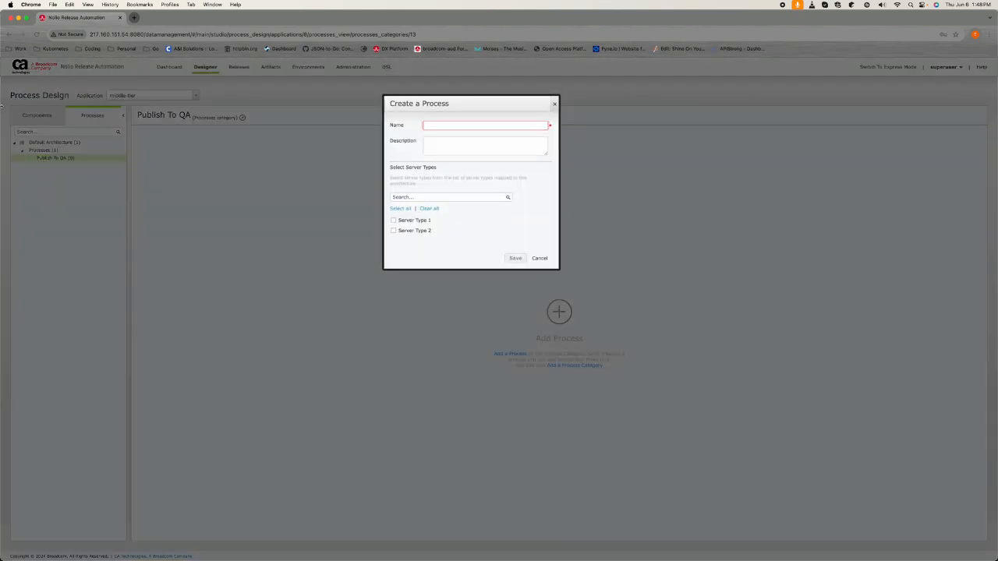
{"action": "type", "text": "QA"}
{"action": "left_click", "coordinate": [394, 220]}
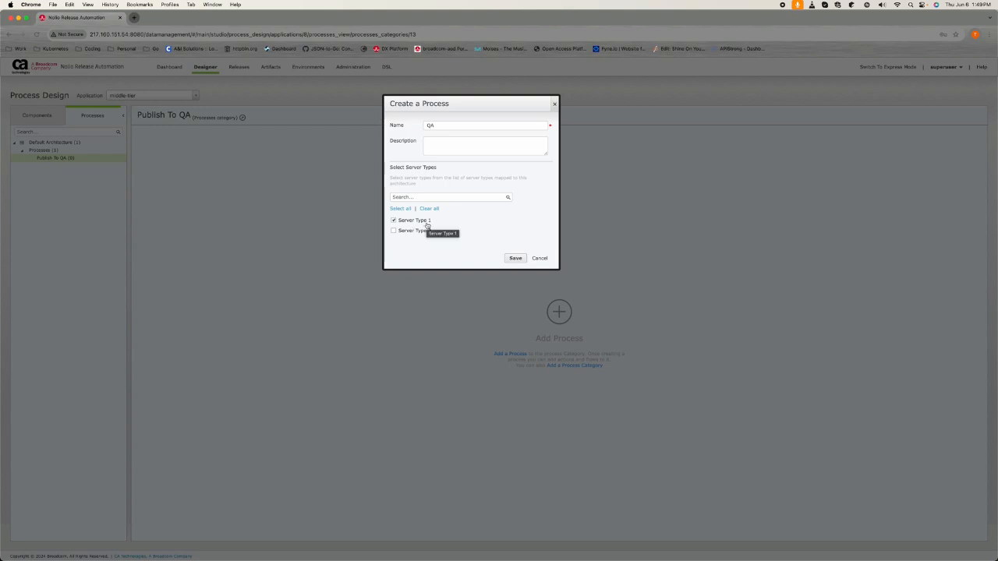
{"action": "left_click", "coordinate": [515, 258]}
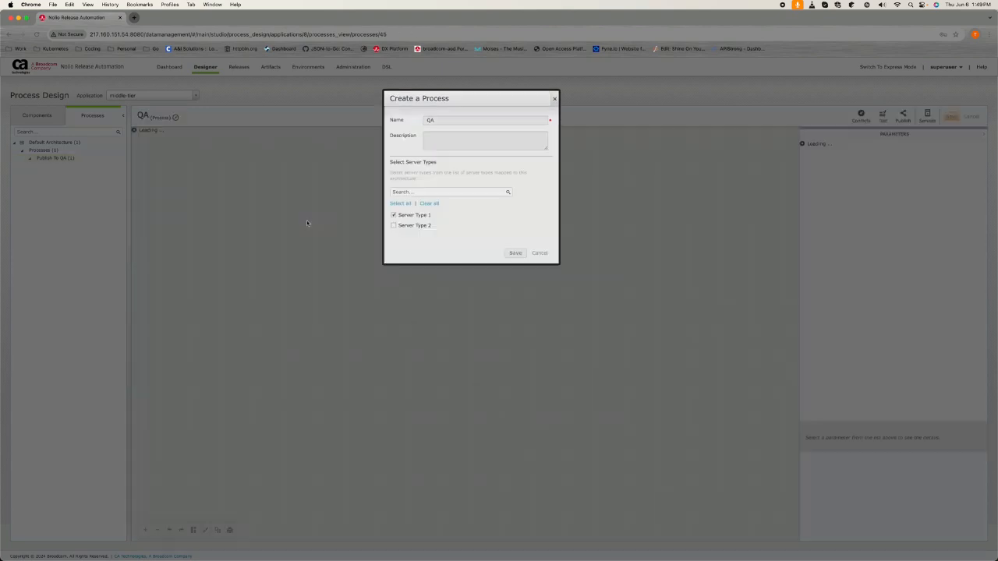
Add ParentFlow from the component's QA flows to Server Type 1 in the QA process.
{"action": "left_click", "coordinate": [151, 165]}
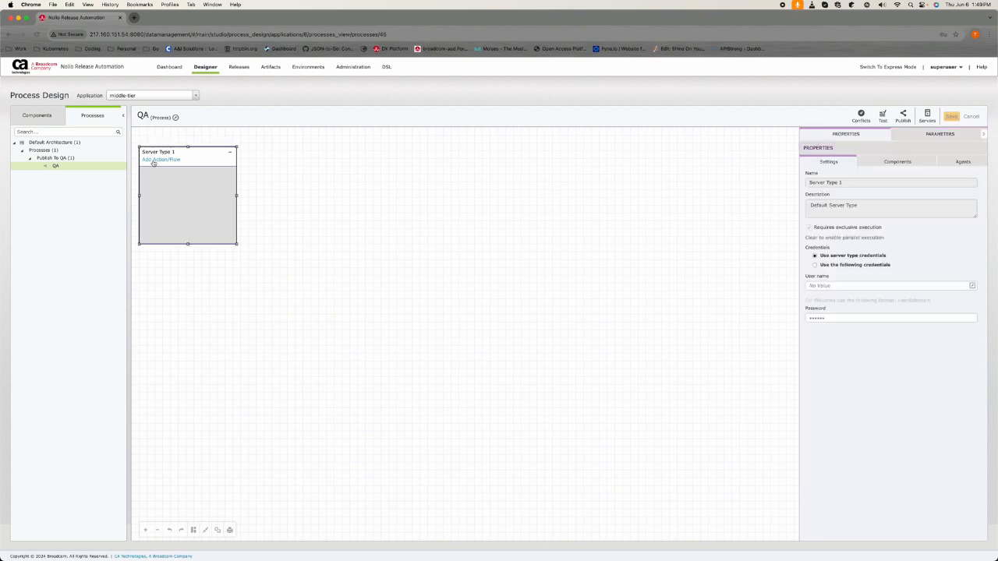
{"action": "left_click", "coordinate": [158, 160]}
{"action": "left_click", "coordinate": [337, 192]}
{"action": "left_click", "coordinate": [345, 207]}
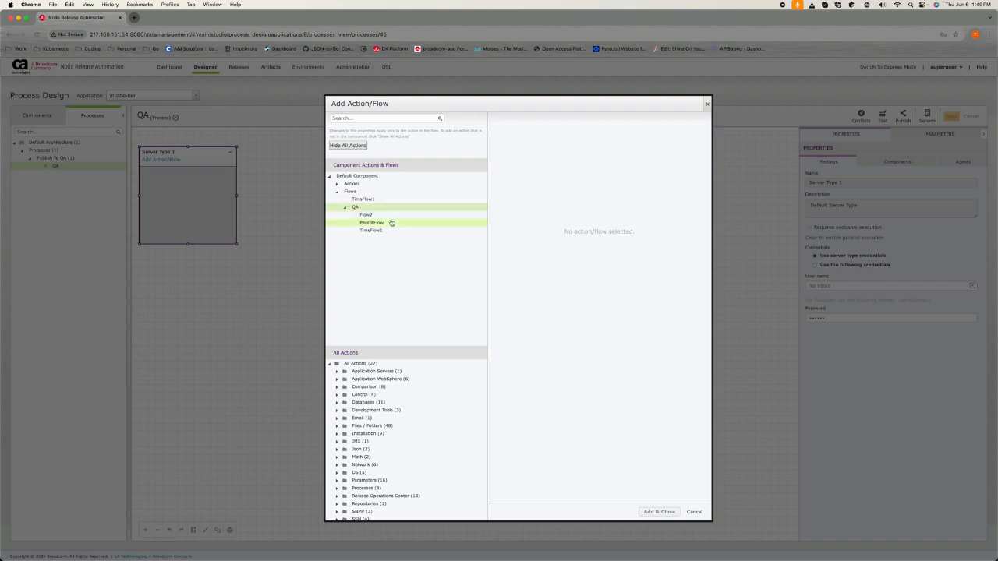
{"action": "left_click", "coordinate": [394, 223]}
{"action": "left_click", "coordinate": [659, 512]}
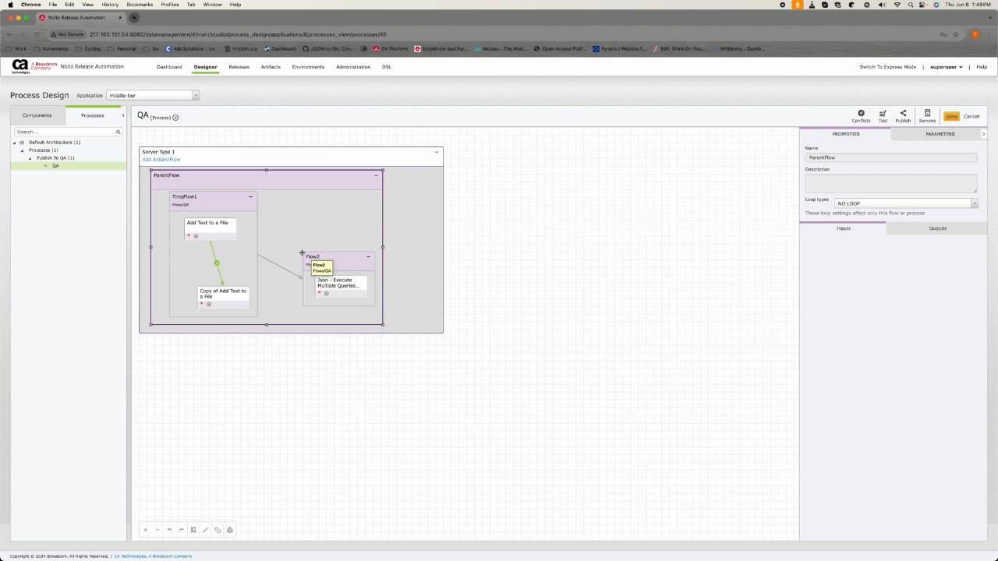
Review the component's Json action and the contents of Flow2, TimsFlow1 and ParentFlow.
{"action": "left_click", "coordinate": [45, 119]}
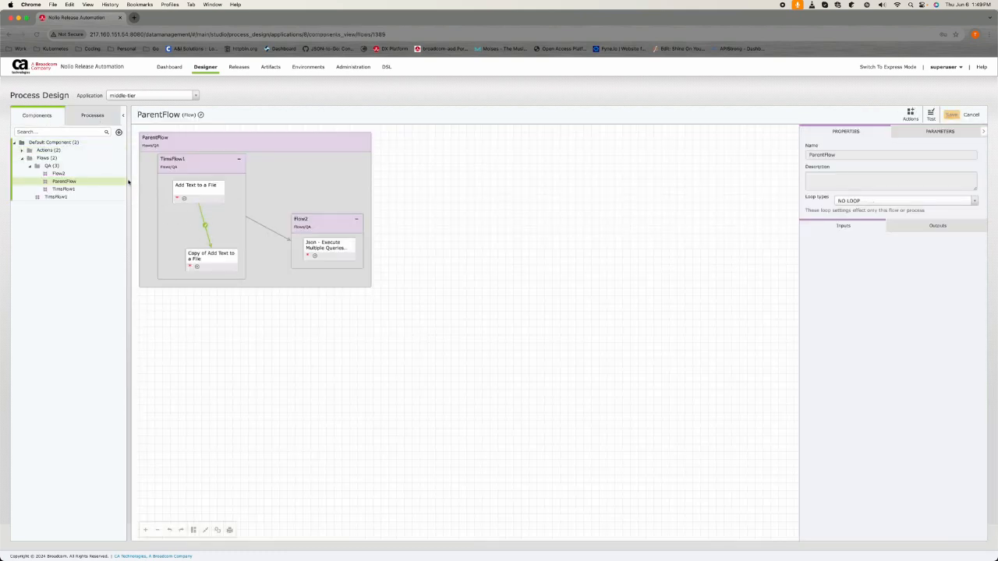
{"action": "left_click", "coordinate": [21, 149]}
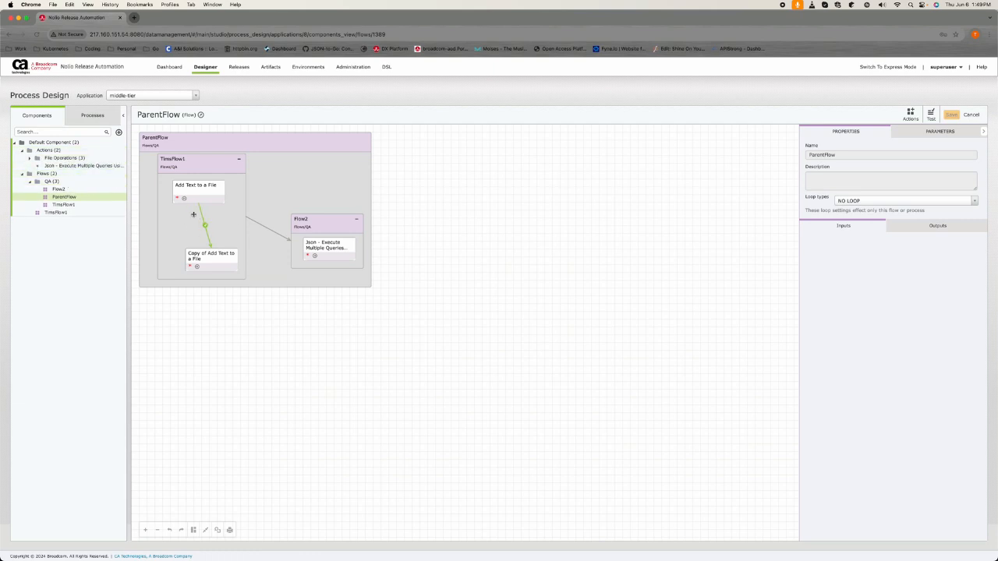
{"action": "left_click", "coordinate": [75, 166]}
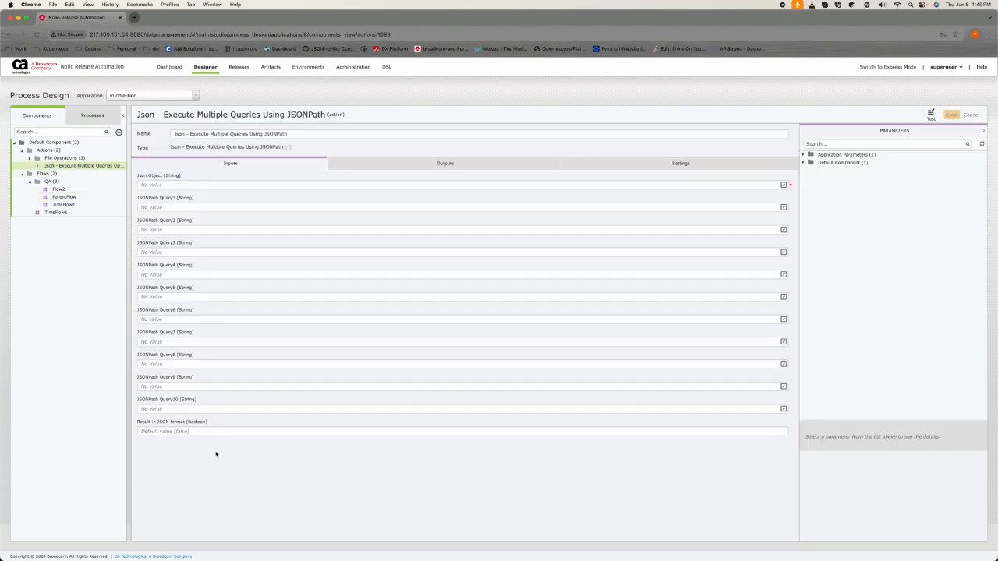
{"action": "left_click", "coordinate": [70, 189]}
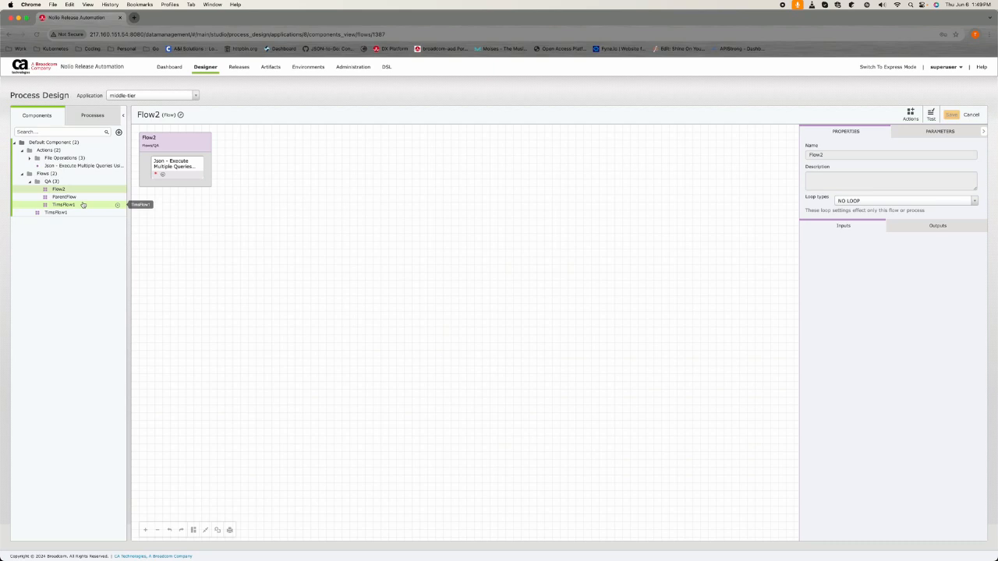
{"action": "left_click", "coordinate": [83, 205]}
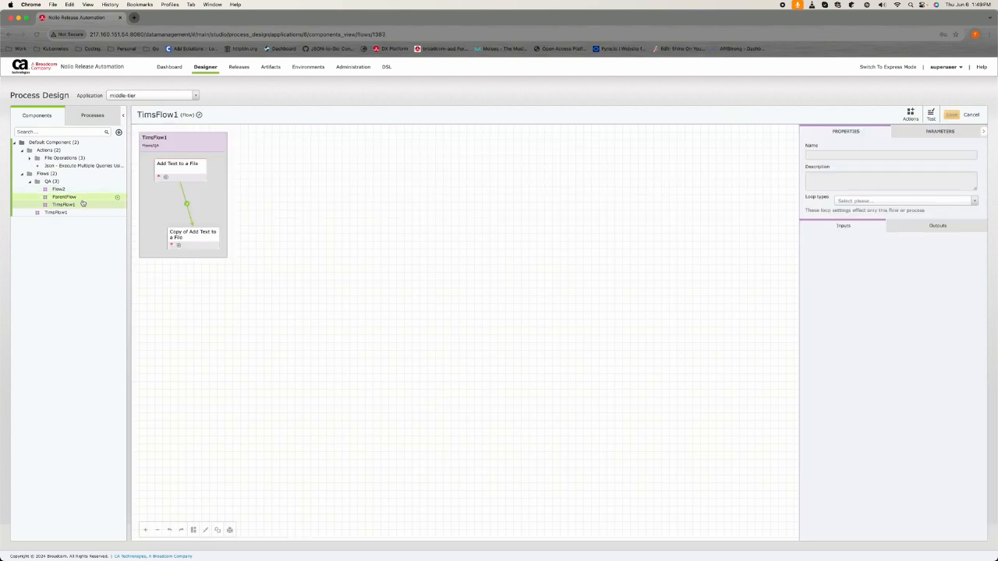
{"action": "left_click", "coordinate": [68, 196]}
{"action": "left_click", "coordinate": [70, 192]}
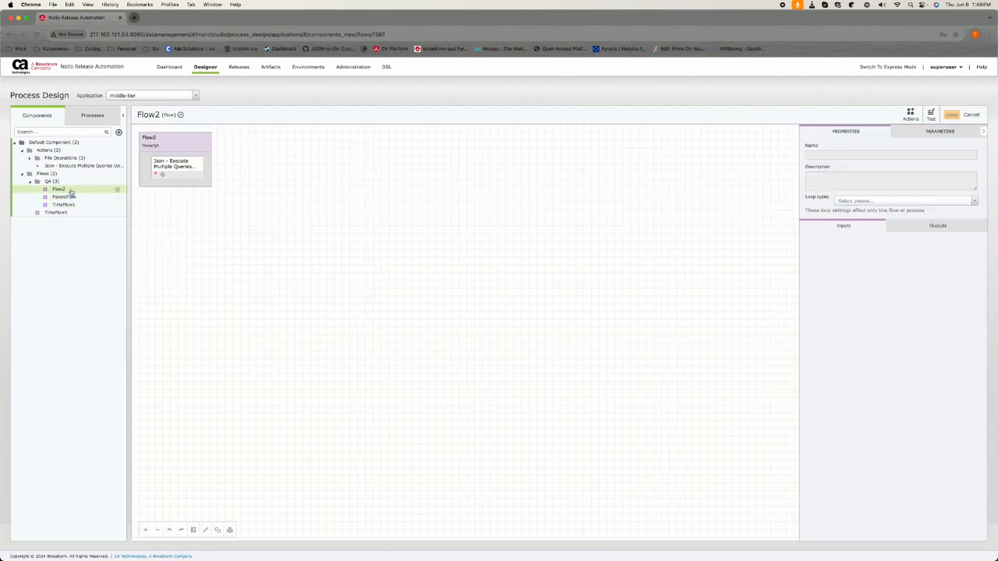
{"action": "left_click", "coordinate": [91, 199]}
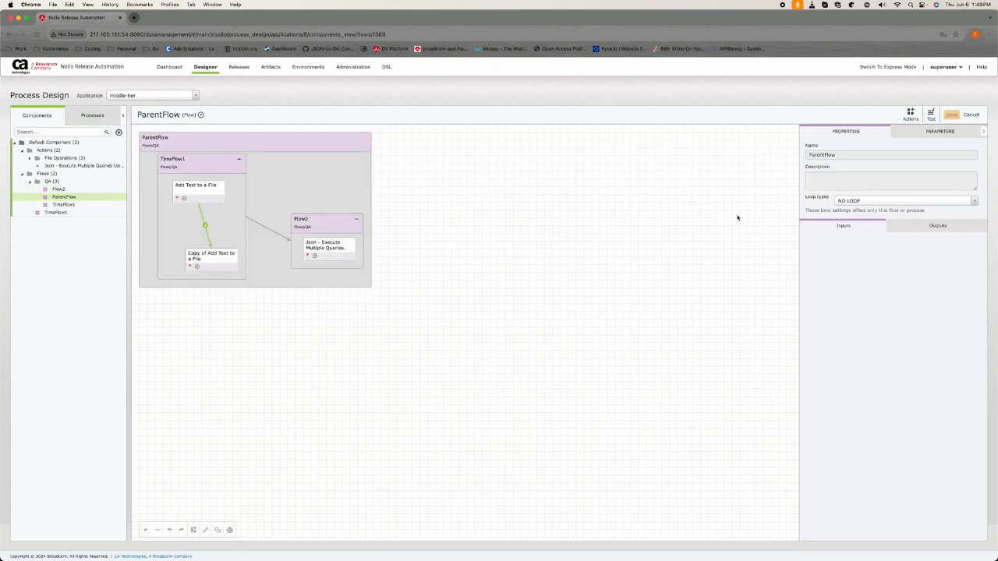
Examine the parameters available to ParentFlow, including the built-in application parameters and the details of Job ID.
{"action": "left_click", "coordinate": [938, 132]}
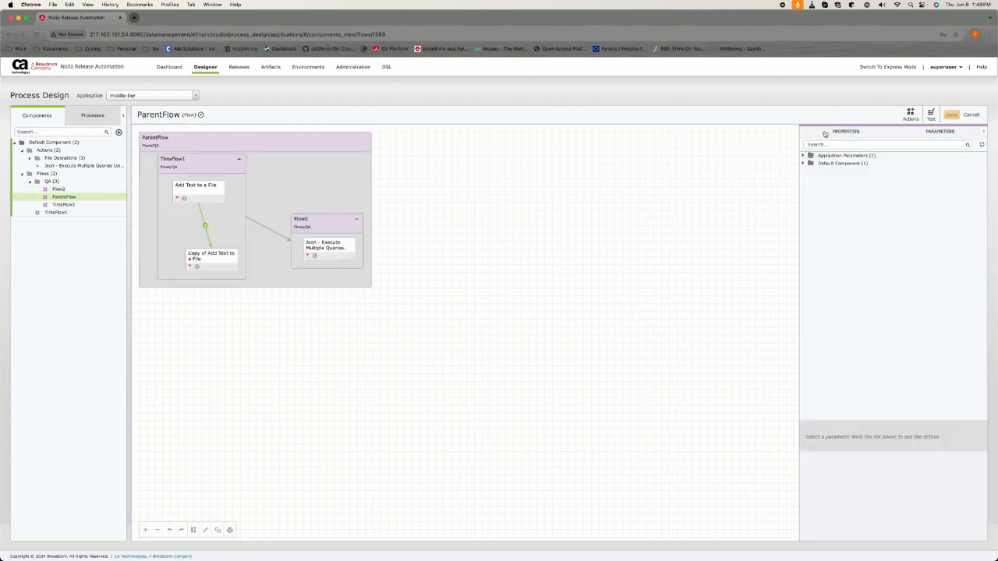
{"action": "left_click", "coordinate": [804, 163]}
{"action": "left_click", "coordinate": [803, 156]}
{"action": "left_click", "coordinate": [811, 163]}
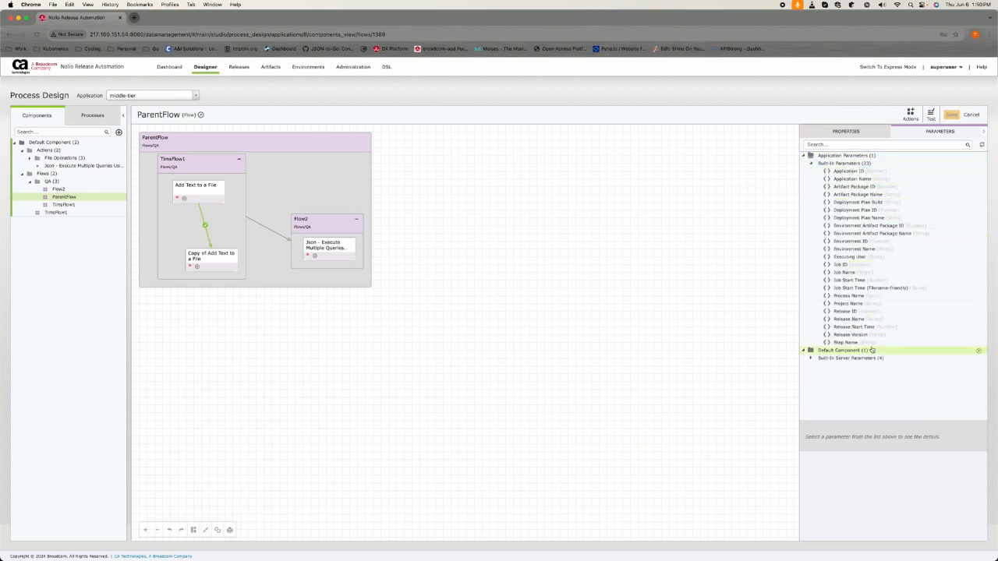
{"action": "left_click", "coordinate": [862, 266]}
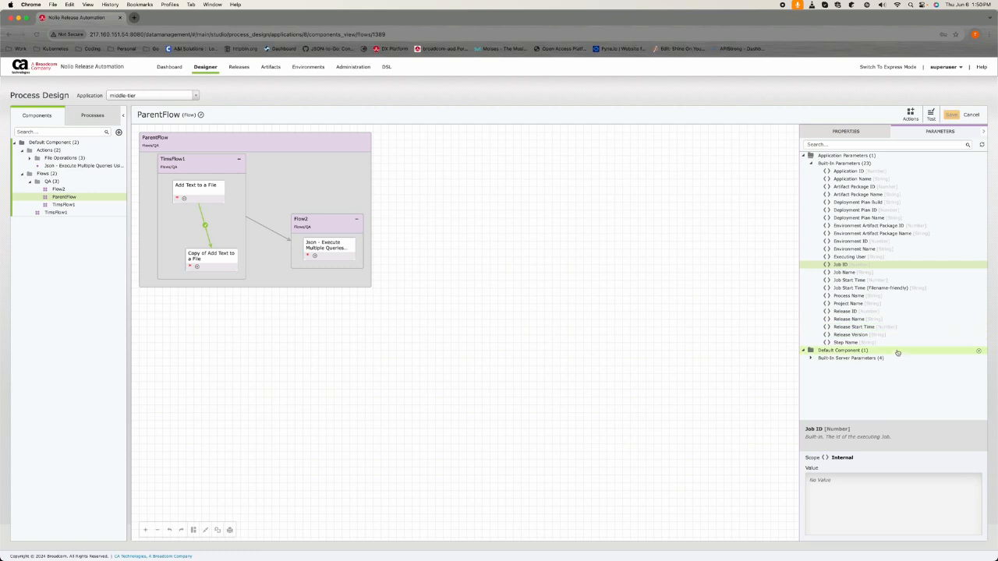
Create a parameter folder named Tims_Params under the Default Component's parameters.
{"action": "left_click", "coordinate": [979, 352]}
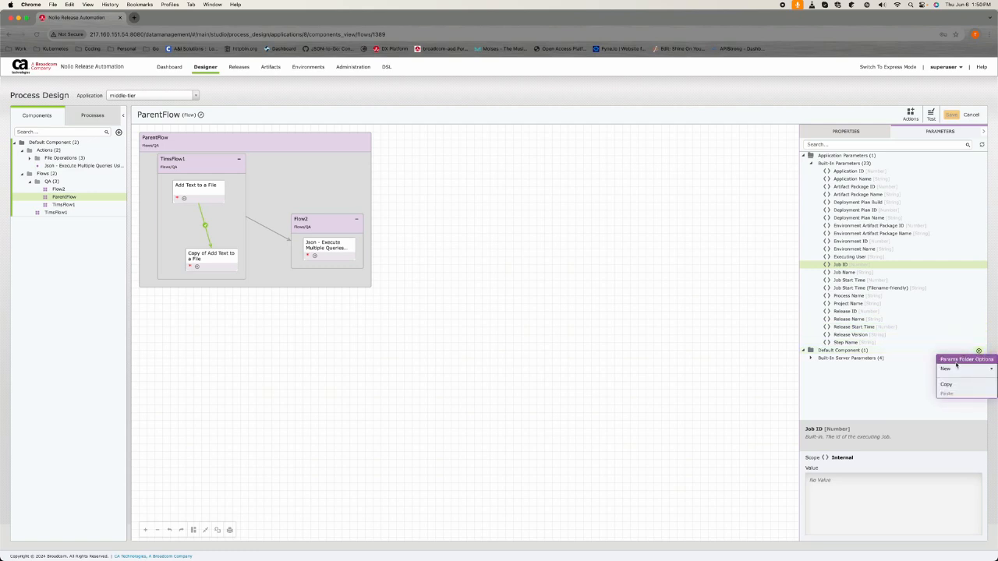
{"action": "left_click", "coordinate": [947, 368]}
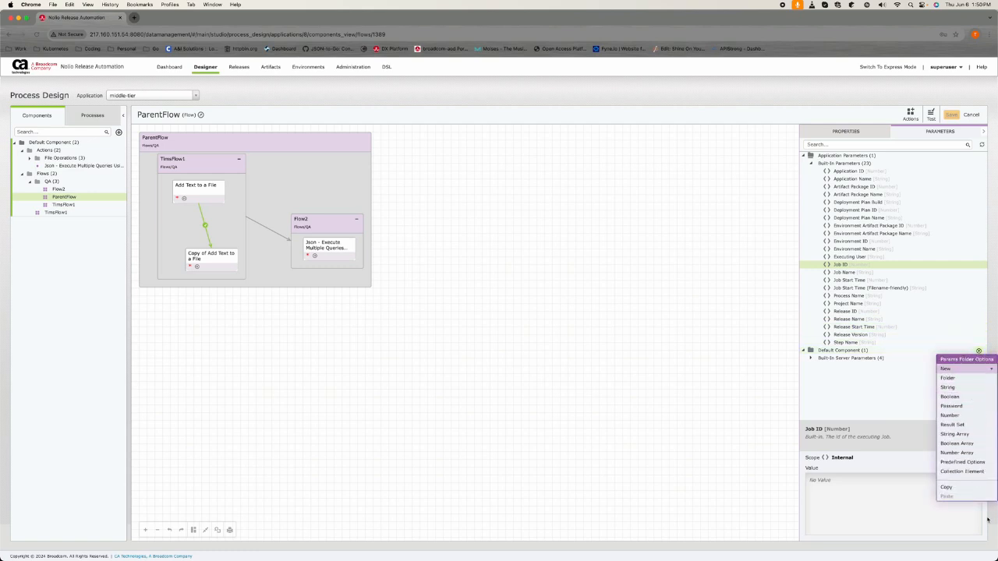
{"action": "left_click", "coordinate": [951, 378]}
{"action": "type", "text": "T"}
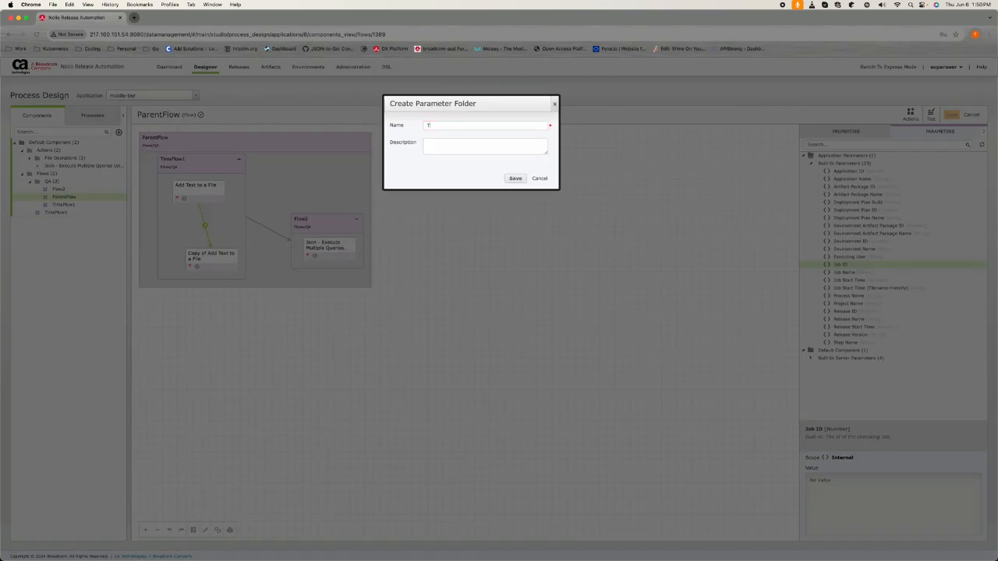
{"action": "type", "text": "ime"}
{"action": "type", "text": "ms"}
{"action": "key", "text": "Return"}
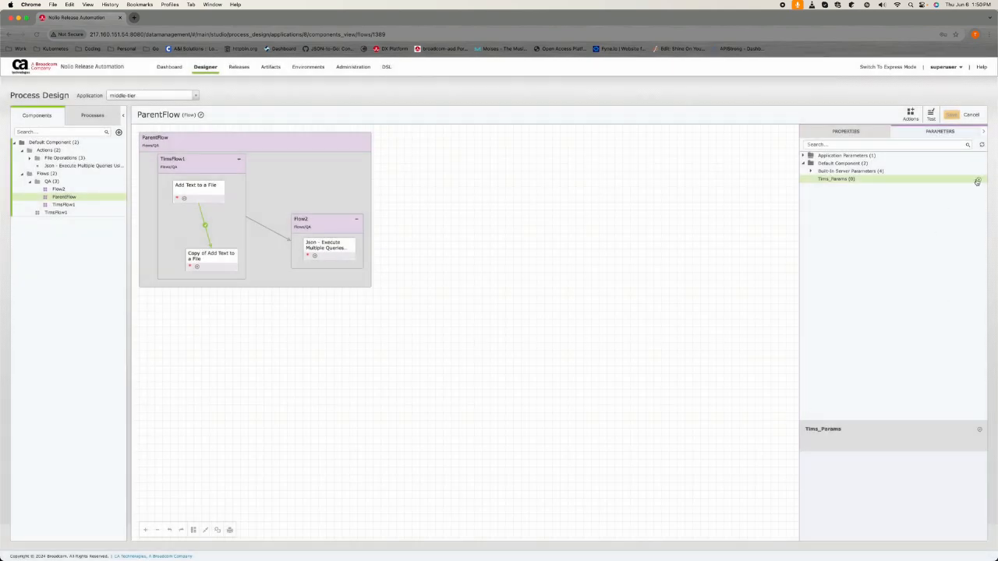
Create a String parameter named Tims_string in the Tims_Params folder, with Internal scope and the value Tims.
{"action": "left_click", "coordinate": [978, 180]}
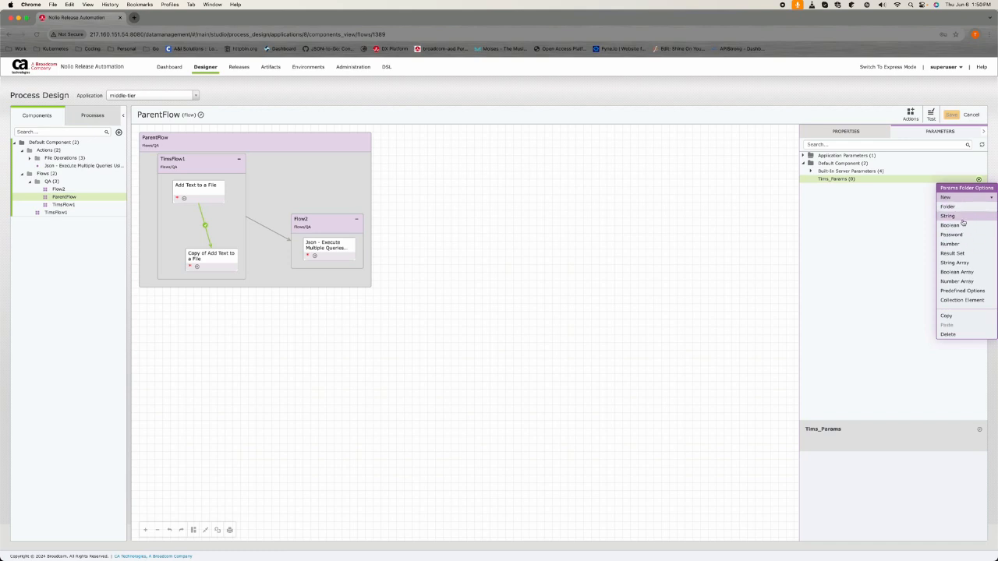
{"action": "left_click", "coordinate": [962, 219]}
{"action": "type", "text": "T"}
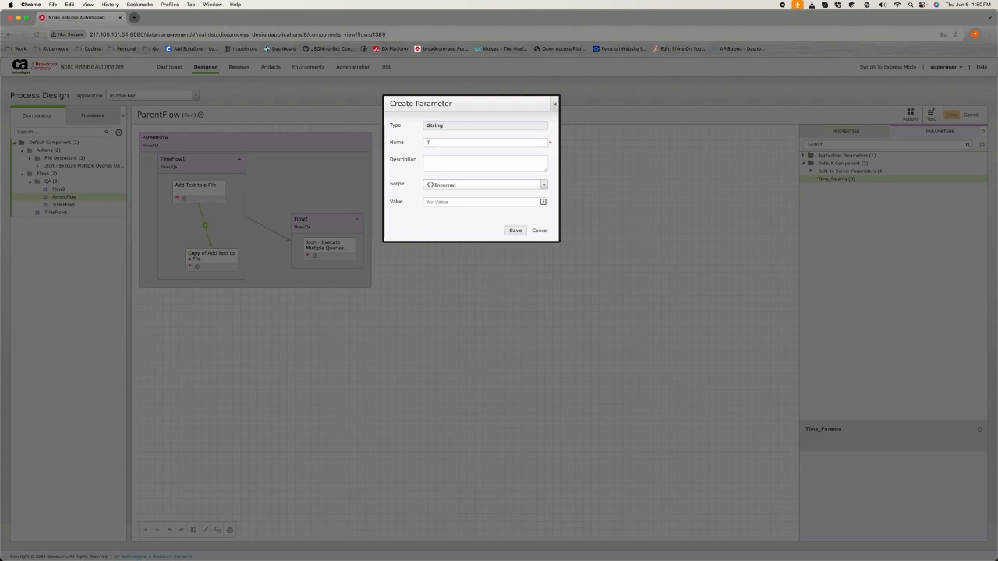
{"action": "type", "text": "ims_string"}
{"action": "left_click", "coordinate": [469, 201]}
{"action": "type", "text": "Tims"}
{"action": "left_click", "coordinate": [503, 187]}
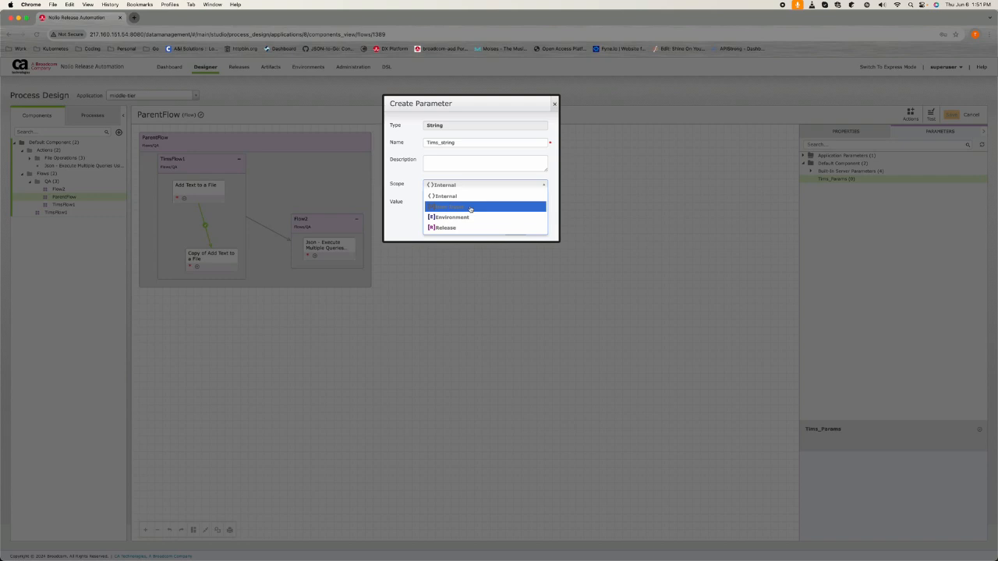
{"action": "left_click", "coordinate": [488, 195]}
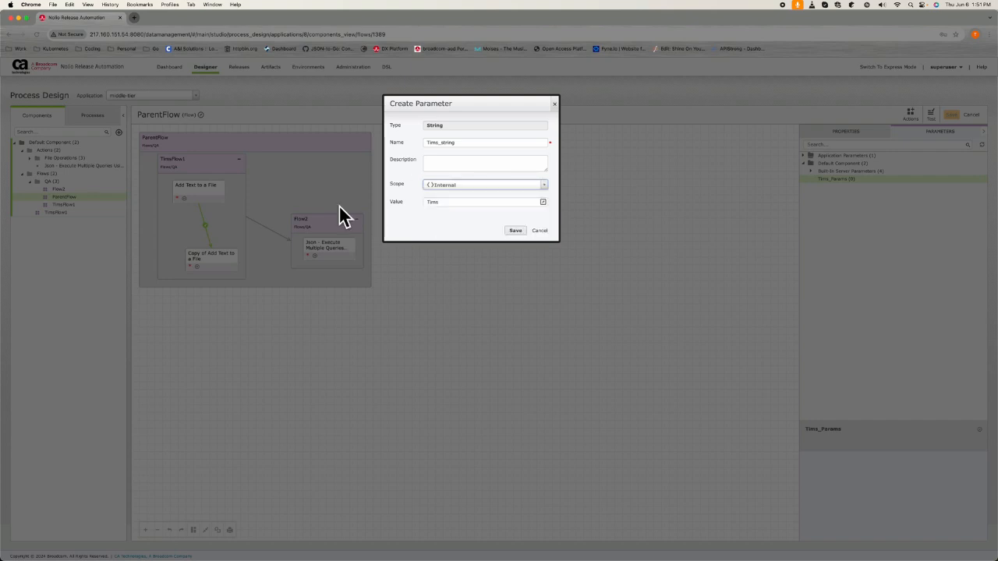
{"action": "left_click", "coordinate": [516, 231]}
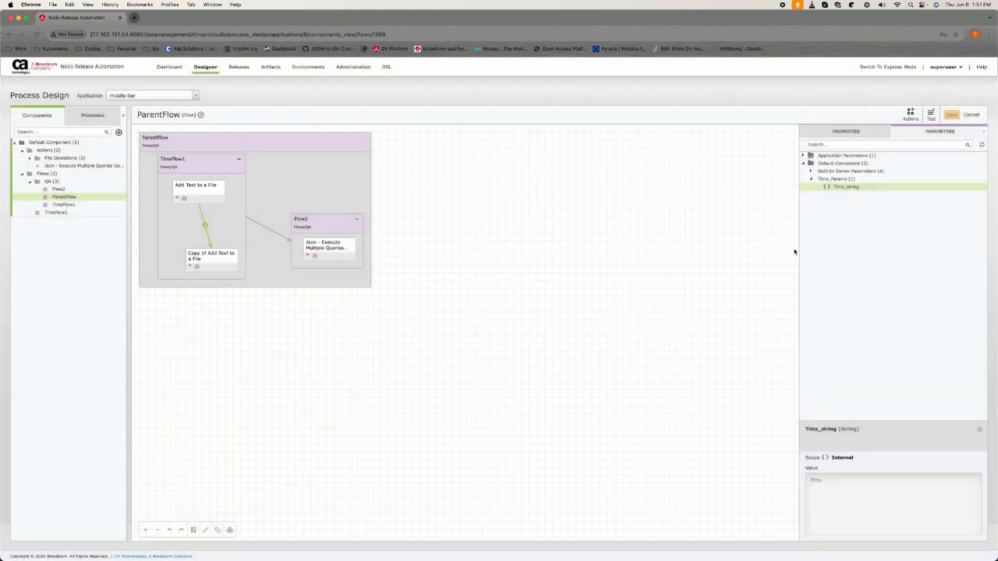
Assign the Tims_string parameter to the Json Object input of the Json - Execute Multiple Queries Using JSONPath action.
{"action": "left_click", "coordinate": [60, 165]}
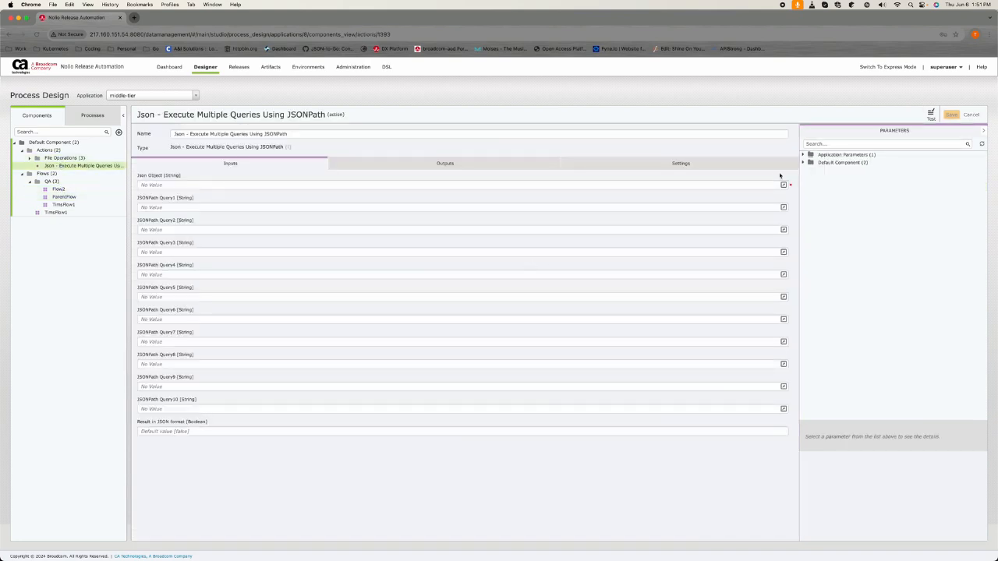
{"action": "left_click", "coordinate": [803, 162]}
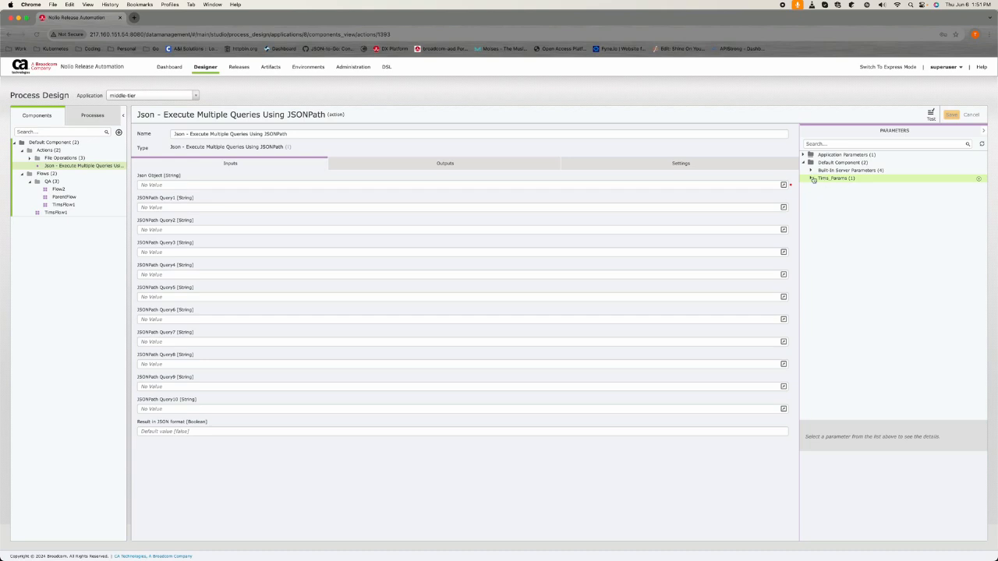
{"action": "left_click", "coordinate": [812, 179]}
{"action": "left_click_drag", "start_coordinate": [838, 186], "coordinate": [244, 182]}
{"action": "mouse_move", "coordinate": [846, 185]}
{"action": "left_mouse_down"}
{"action": "mouse_move", "coordinate": [643, 192]}
{"action": "mouse_move", "coordinate": [838, 181]}
{"action": "left_mouse_up"}
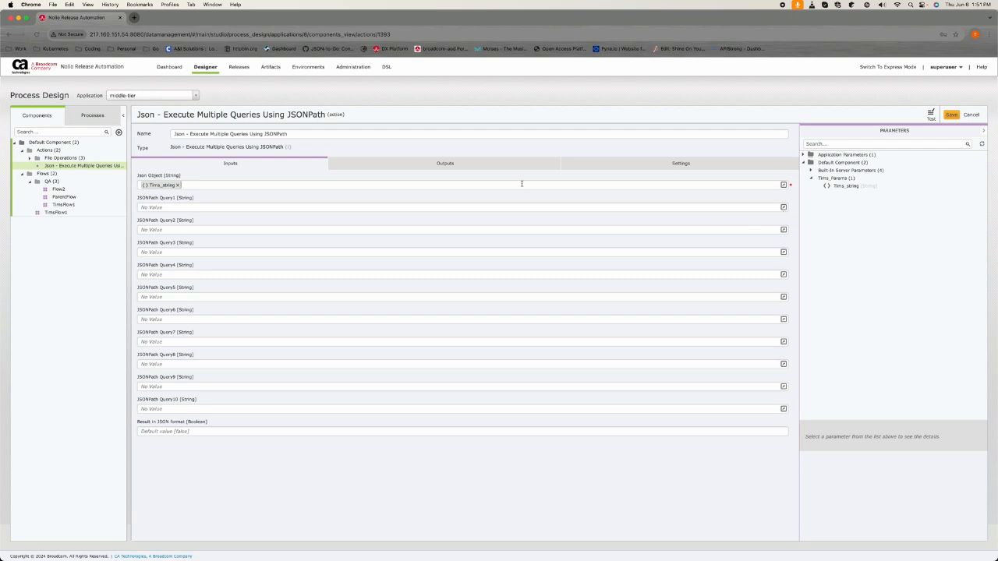
Assign the Tims_string parameter to the JSONPath Result1 output of the Json - Execute Multiple Queries Using JSONPath action and save it.
{"action": "left_click", "coordinate": [470, 165]}
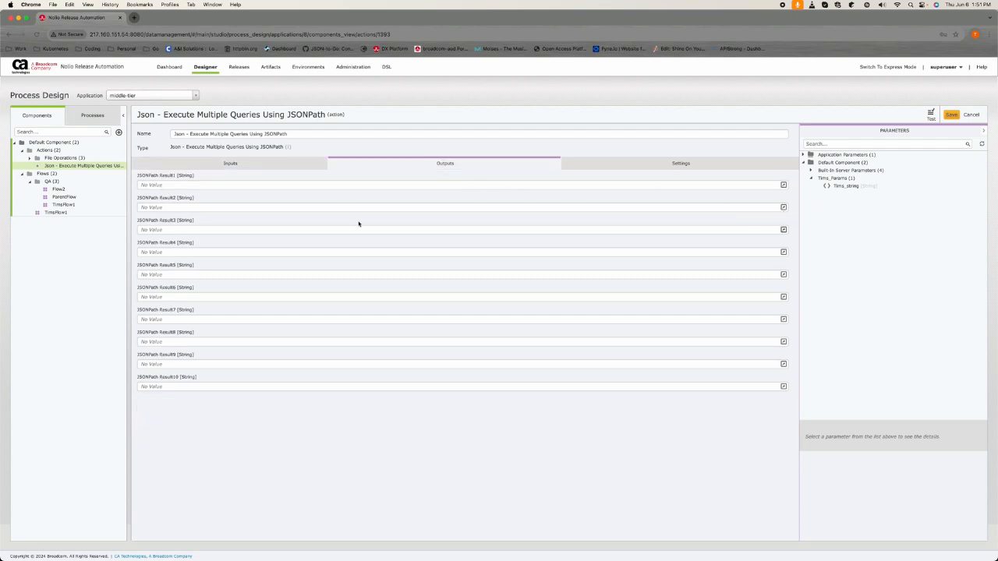
{"action": "left_click", "coordinate": [183, 187]}
{"action": "left_click_drag", "start_coordinate": [851, 190], "coordinate": [359, 184]}
{"action": "left_click", "coordinate": [951, 115]}
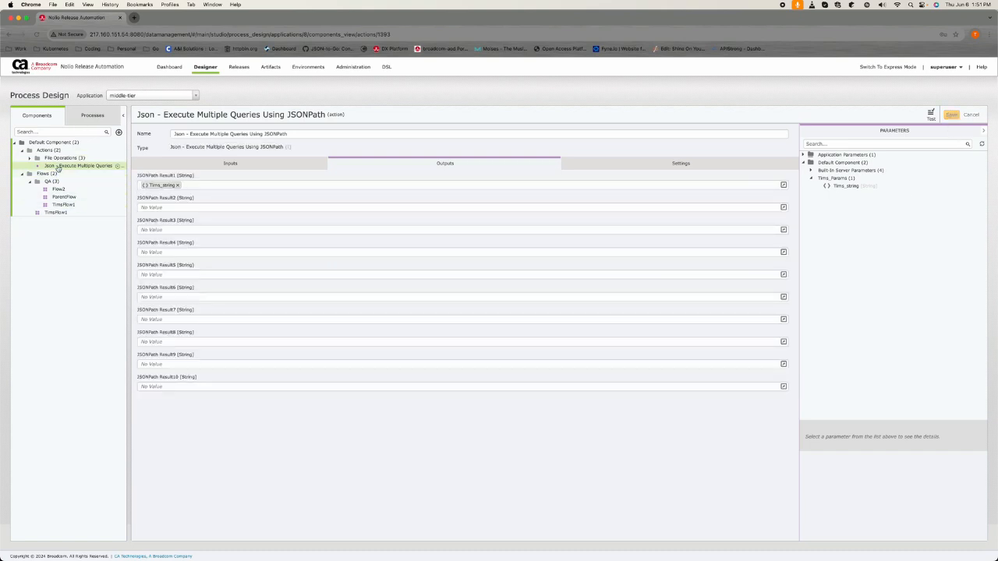
Copy the Json - Execute Multiple Queries Using JSONPath action and paste it into the File Operations category.
{"action": "left_click", "coordinate": [117, 167]}
{"action": "left_click", "coordinate": [123, 208]}
{"action": "left_click", "coordinate": [117, 159]}
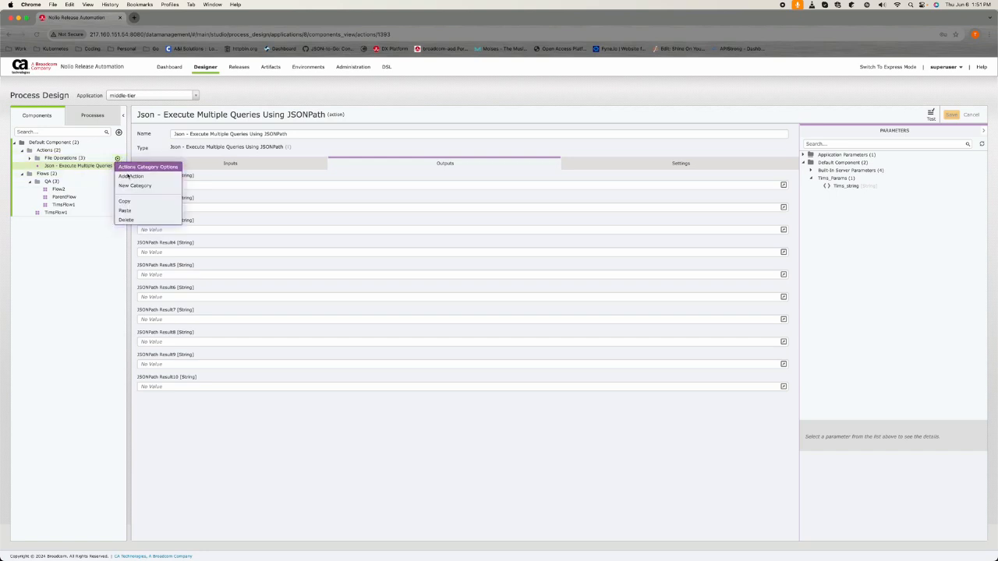
{"action": "left_click", "coordinate": [143, 209]}
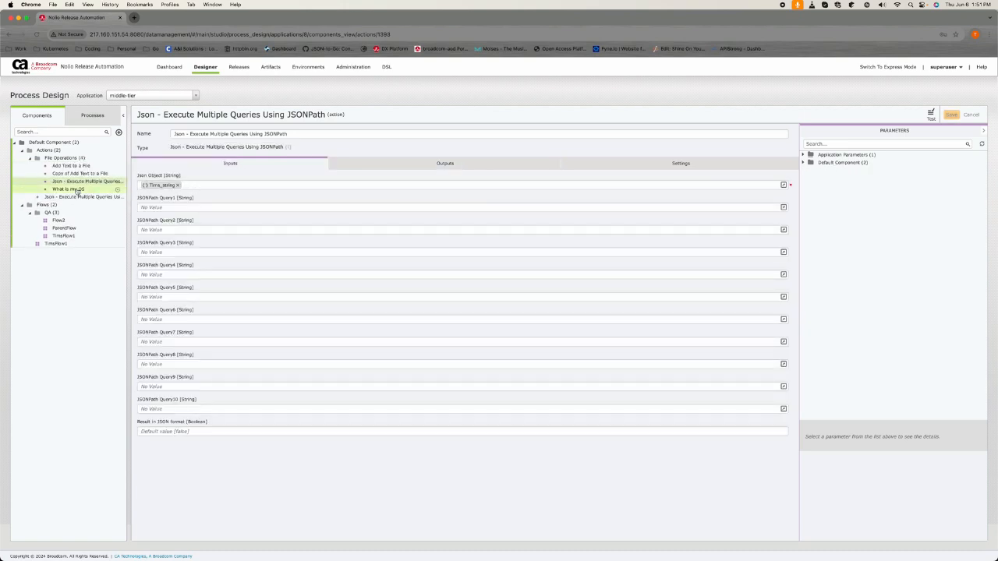
Assign the Tims_string parameter to the File Path input of Copy of Add Text to a File and save the action.
{"action": "left_click", "coordinate": [77, 173]}
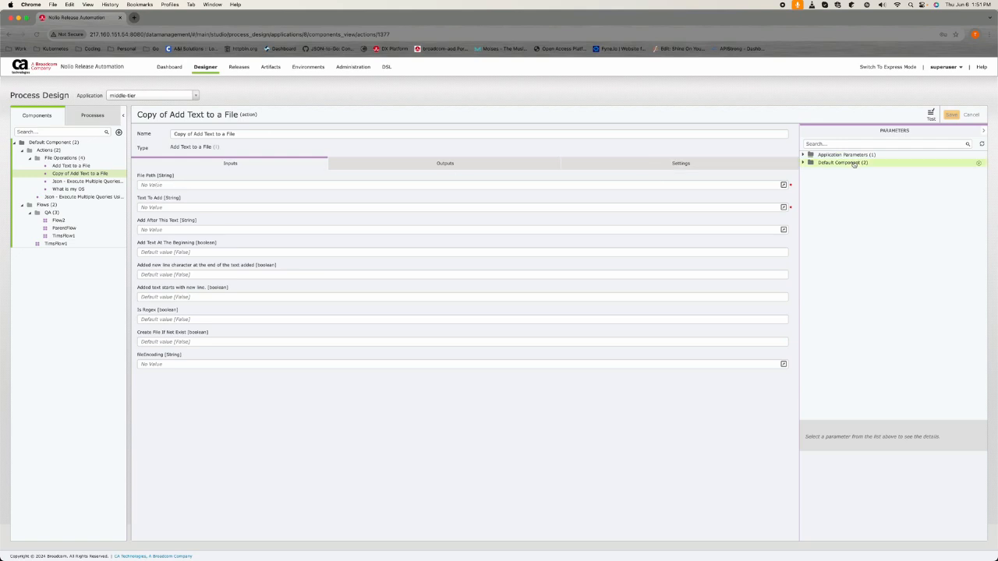
{"action": "left_click", "coordinate": [802, 164]}
{"action": "left_click", "coordinate": [834, 180]}
{"action": "left_click", "coordinate": [808, 179]}
{"action": "left_click_drag", "start_coordinate": [845, 186], "coordinate": [411, 188]}
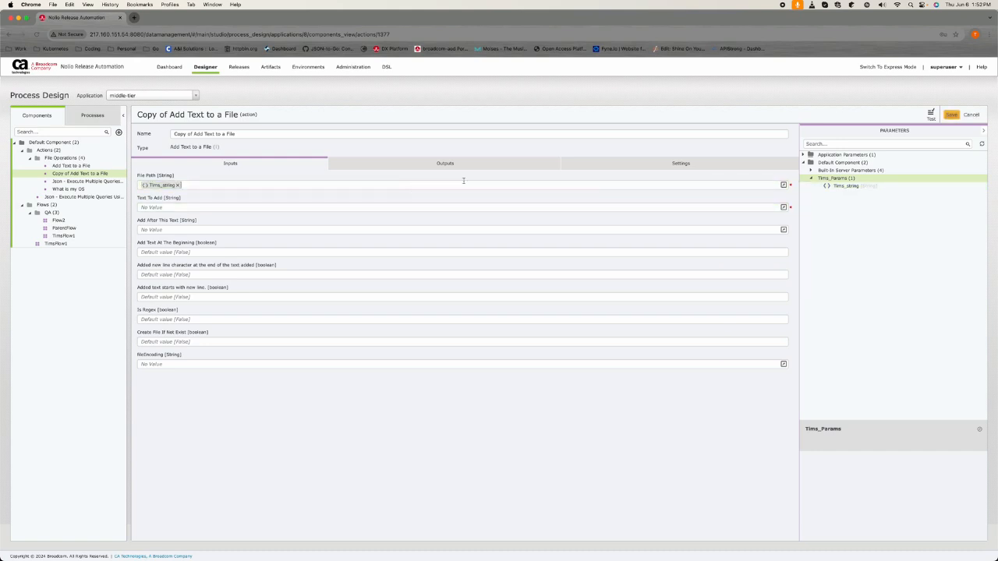
{"action": "left_click", "coordinate": [952, 115]}
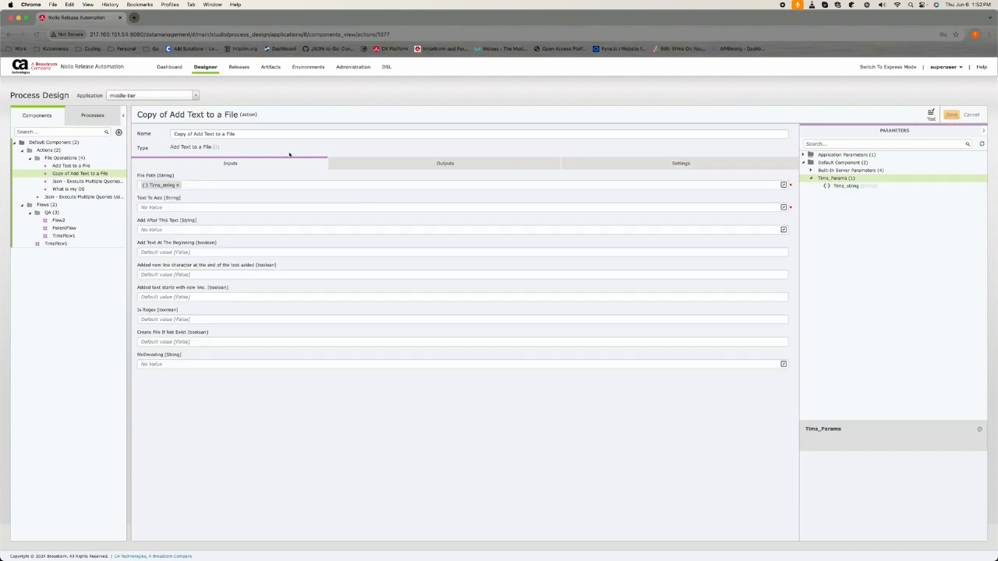
In the File Operations copy of the Json action, replace the Json Object parameter with literal JSON pairing the key name with a first name.
{"action": "left_click", "coordinate": [81, 182]}
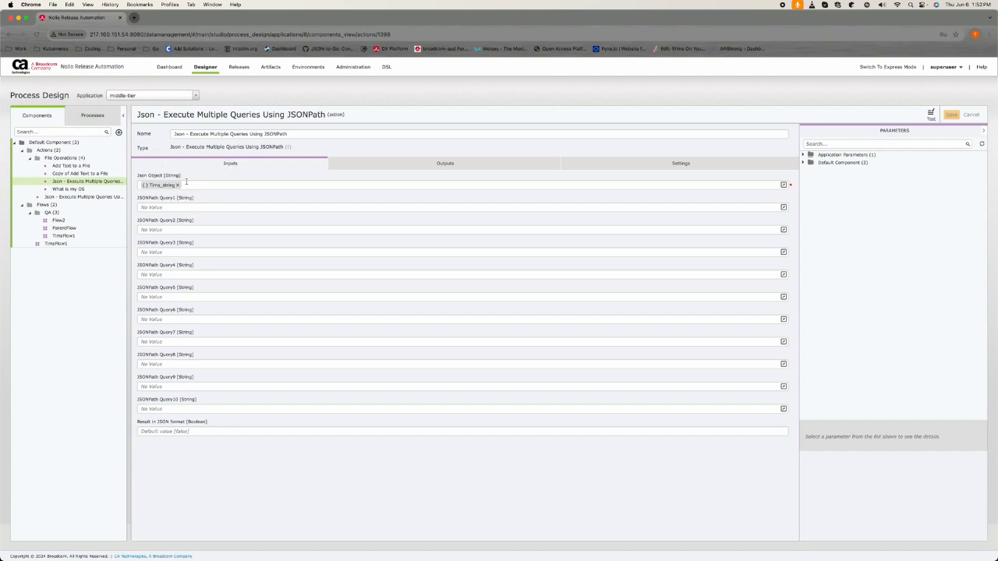
{"action": "left_click", "coordinate": [178, 185]}
{"action": "left_click", "coordinate": [951, 115]}
{"action": "type", "text": "{\"name"}
{"action": "key", "text": "BackSpace"}
{"action": "key", "text": "BackSpace"}
{"action": "key", "text": "BackSpace"}
{"action": "type", "text": "{"}
Set JSONPath Query1 to name in the File Operations copy of the Json action and save it.
{"action": "left_click", "coordinate": [211, 208]}
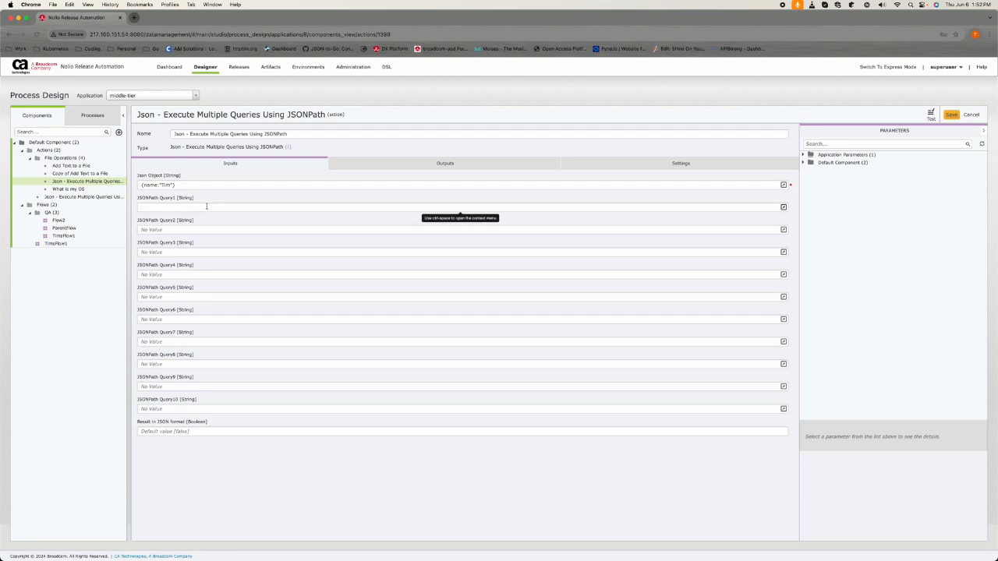
{"action": "type", "text": "name"}
{"action": "left_click", "coordinate": [216, 229]}
{"action": "left_click", "coordinate": [951, 115]}
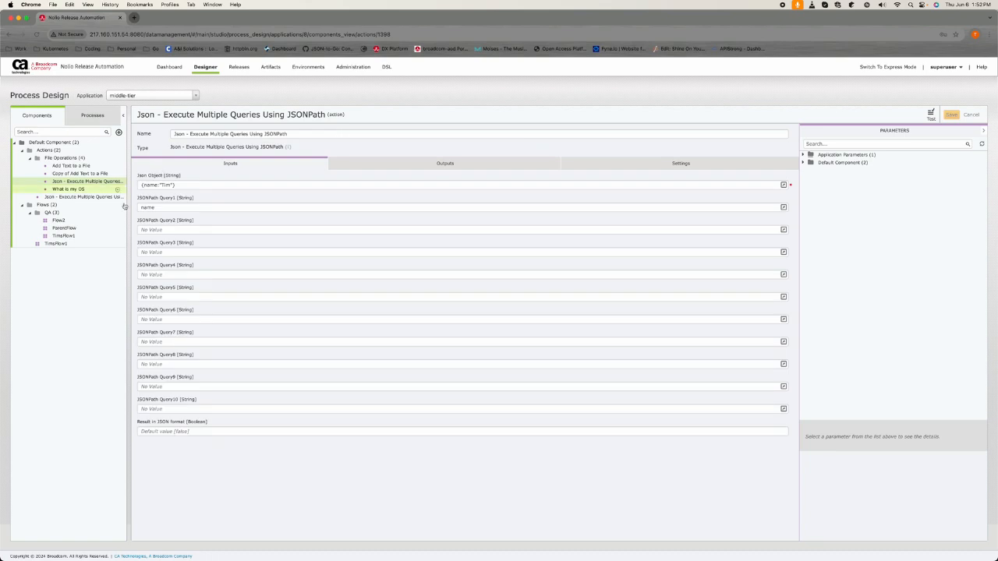
Open Flow2 in the QA flows and enlarge its container to make room for another action.
{"action": "left_click", "coordinate": [92, 236]}
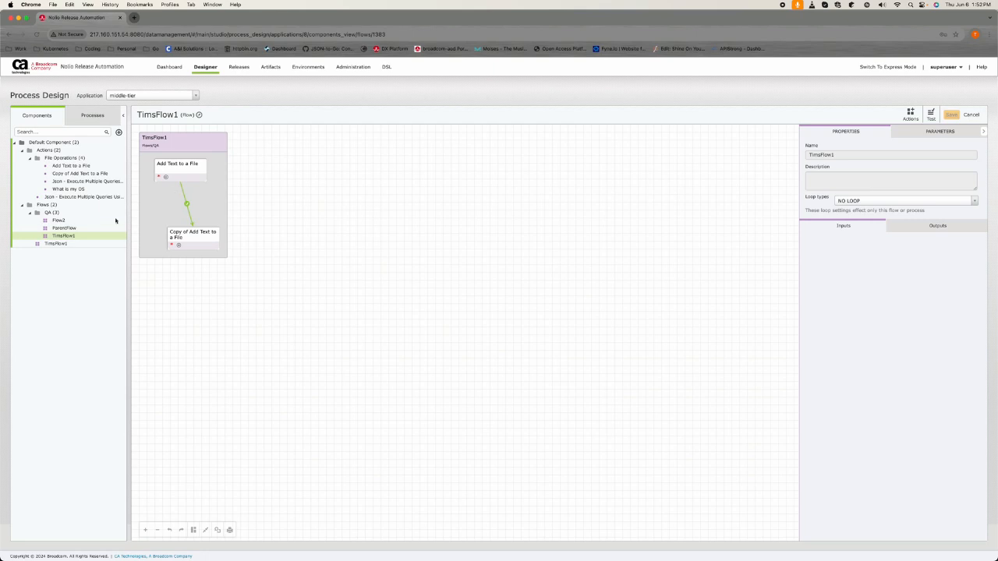
{"action": "left_click", "coordinate": [88, 229]}
{"action": "left_click", "coordinate": [77, 221]}
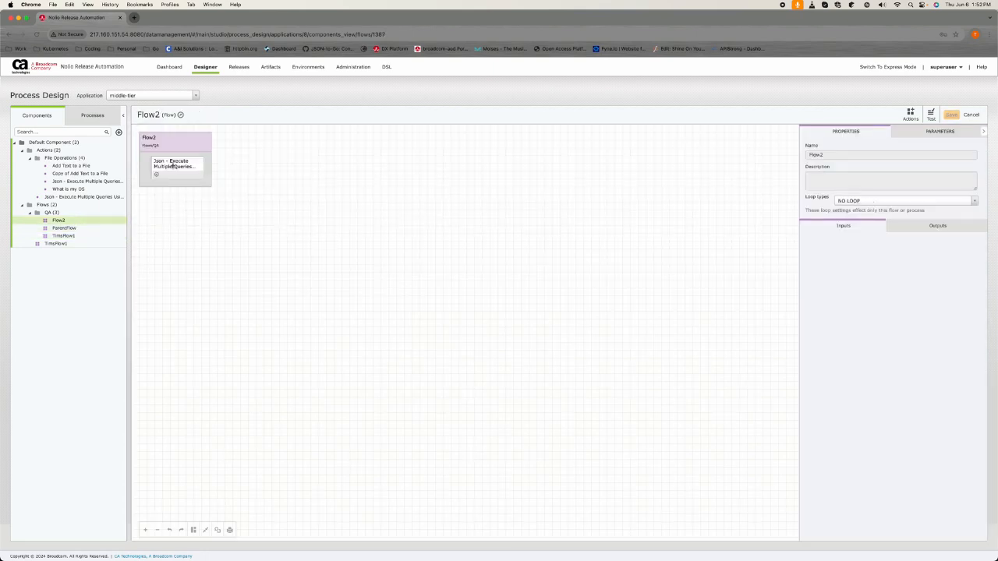
{"action": "left_click", "coordinate": [198, 186]}
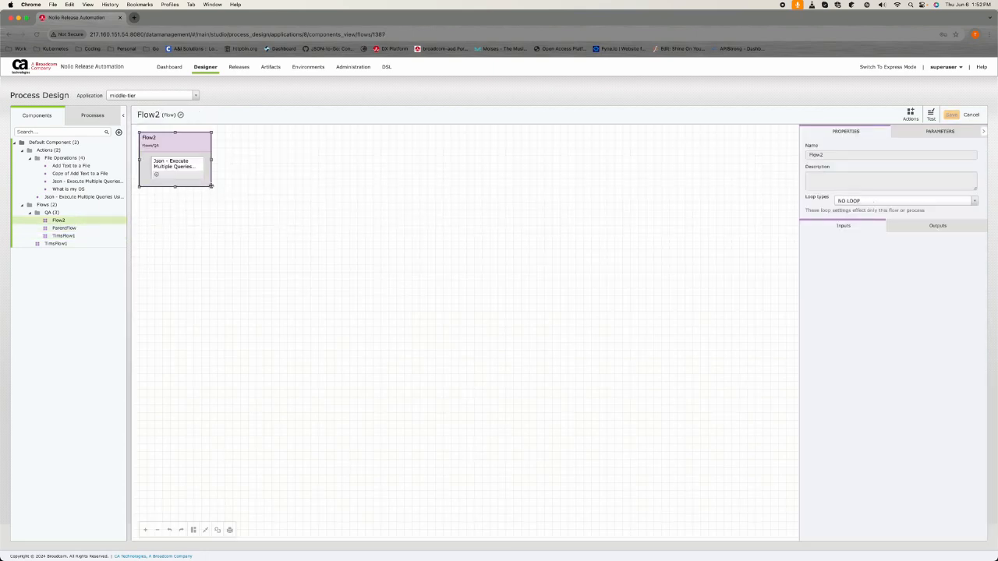
{"action": "left_click_drag", "start_coordinate": [211, 186], "coordinate": [414, 303]}
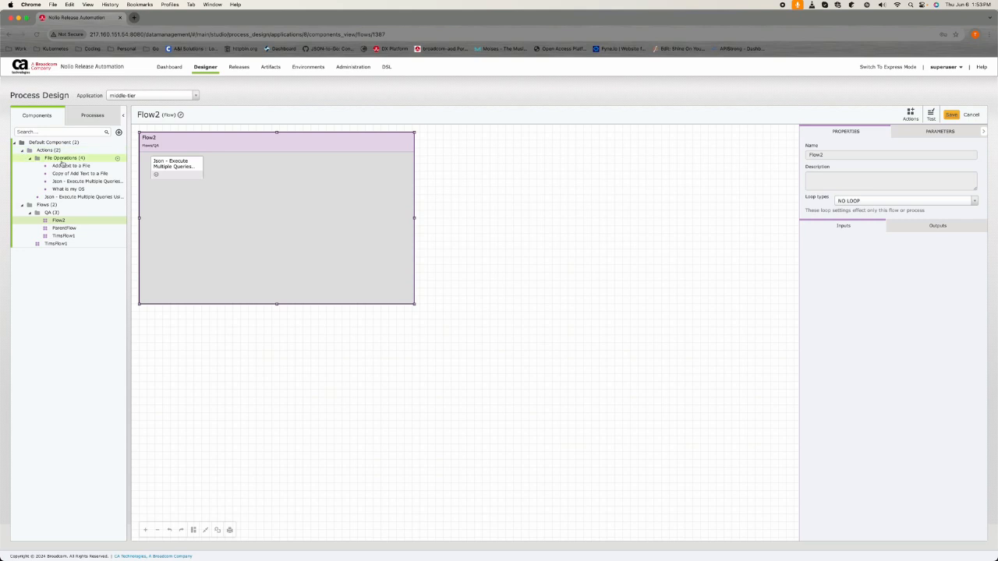
{"action": "left_click", "coordinate": [38, 199]}
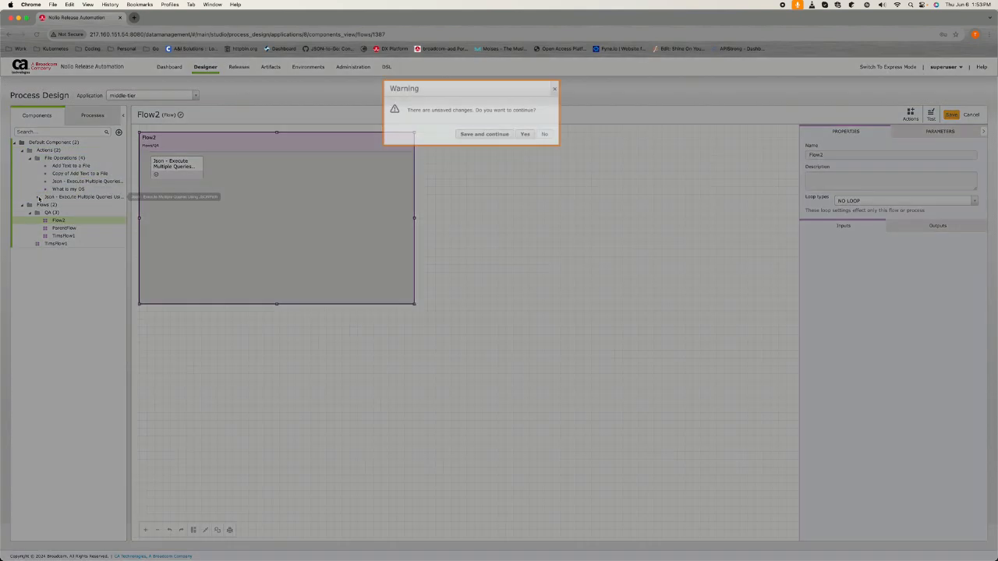
{"action": "left_click", "coordinate": [547, 151]}
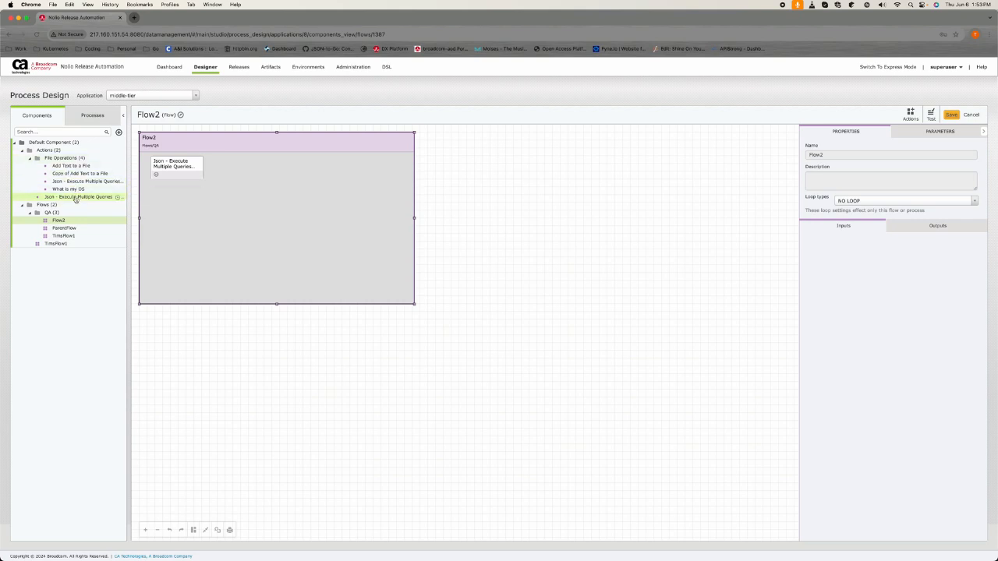
Add the Json - Execute Multiple Queries Using JSONPath action from outside File Operations to Flow2 and link the existing action to it.
{"action": "left_click", "coordinate": [29, 158]}
{"action": "left_click_drag", "start_coordinate": [78, 168], "coordinate": [218, 209]}
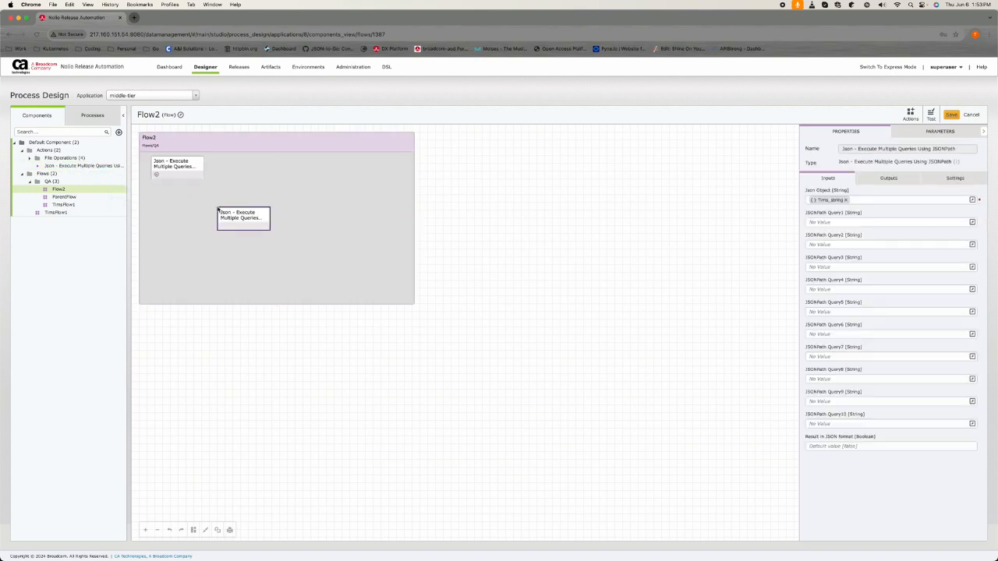
{"action": "left_click", "coordinate": [191, 183]}
{"action": "left_click", "coordinate": [183, 174]}
{"action": "right_click", "coordinate": [190, 176]}
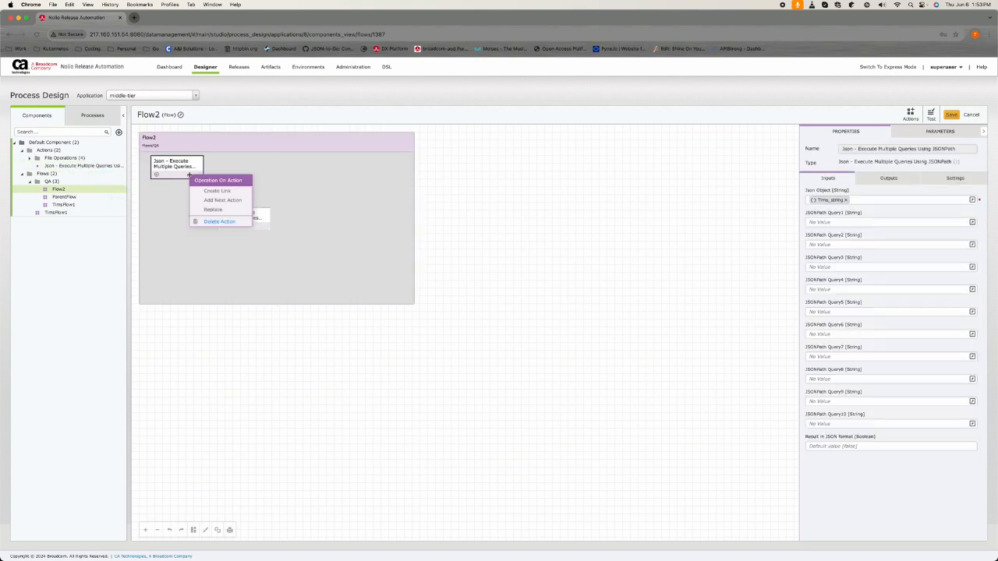
{"action": "left_click", "coordinate": [217, 191]}
{"action": "left_click", "coordinate": [238, 214]}
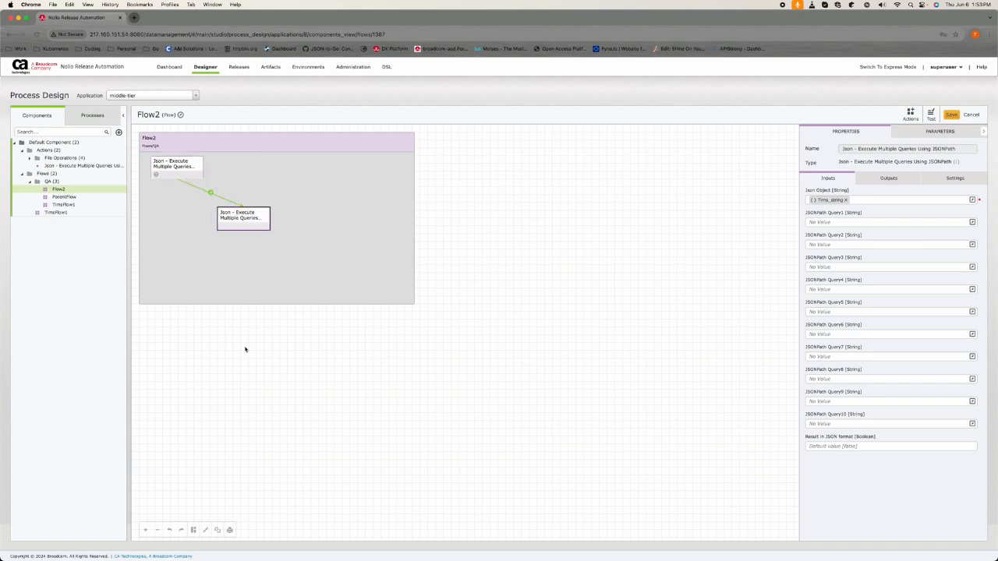
Auto-arrange the layouts of Flow2 and the TimsFlow1 outside the QA category, saving each flow.
{"action": "left_click", "coordinate": [194, 530]}
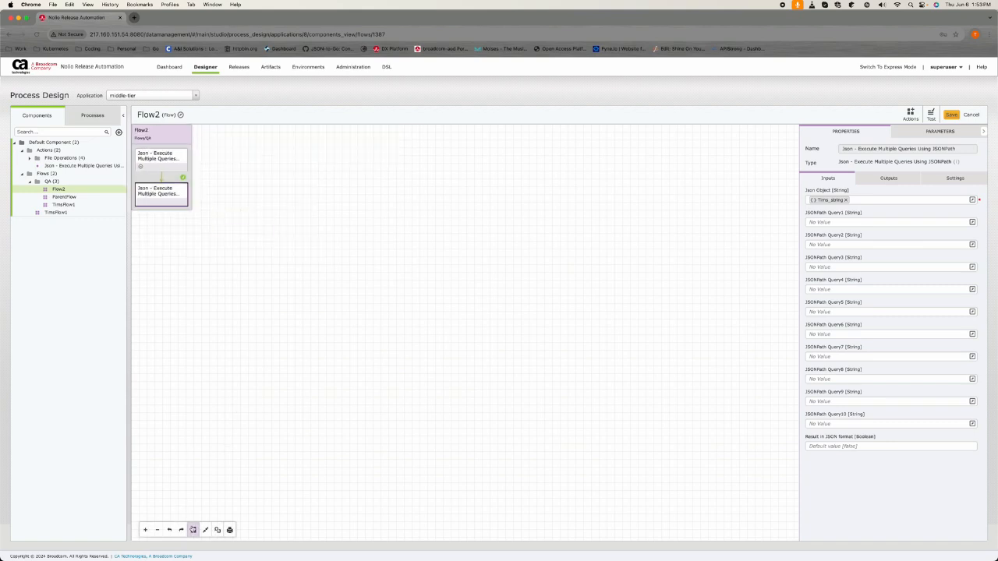
{"action": "left_click", "coordinate": [56, 212]}
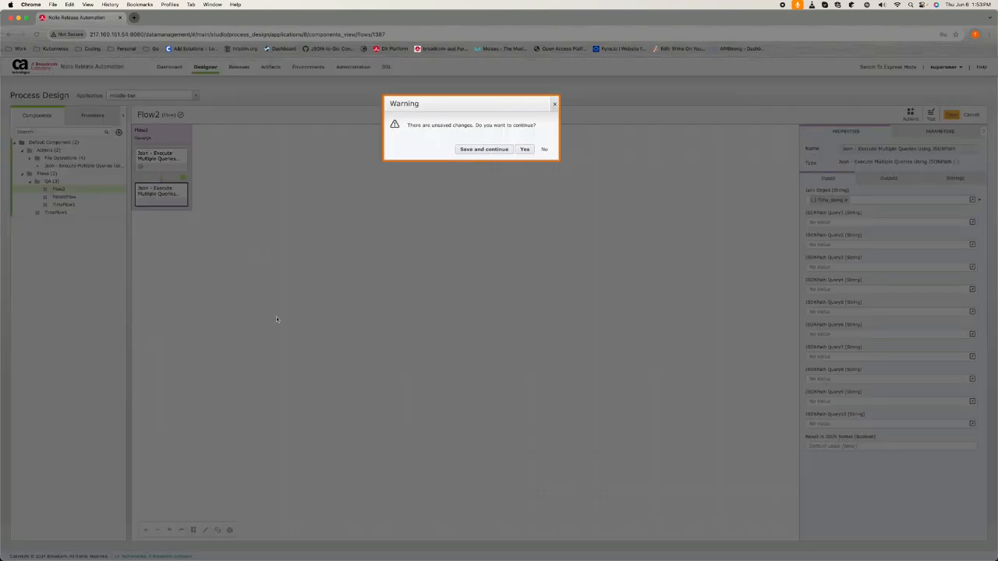
{"action": "left_click", "coordinate": [472, 151]}
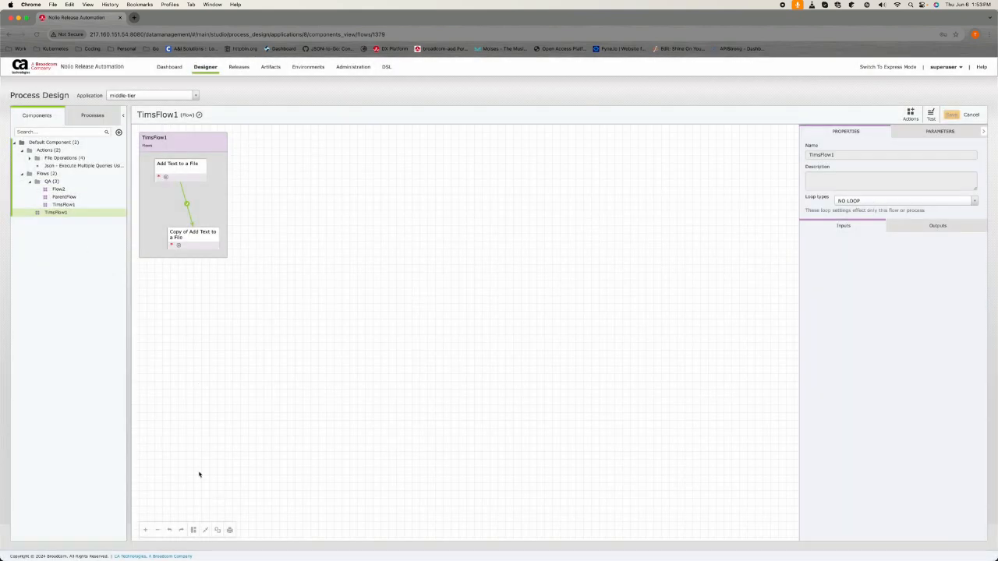
{"action": "left_click", "coordinate": [193, 530]}
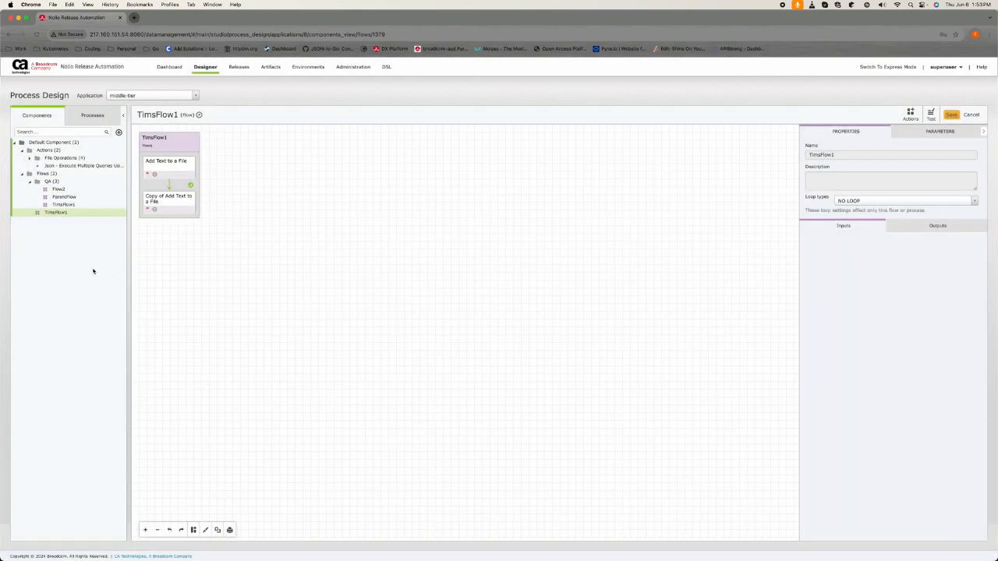
{"action": "left_click", "coordinate": [82, 196]}
{"action": "left_click", "coordinate": [483, 149]}
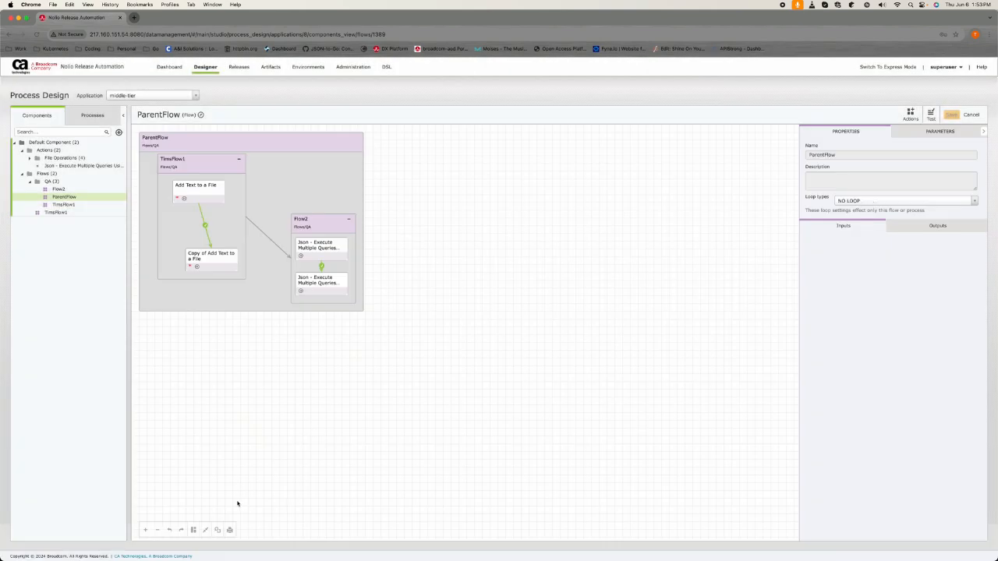
Auto-arrange the layouts of ParentFlow and the TimsFlow1 inside the QA category, saving each flow.
{"action": "left_click", "coordinate": [194, 530]}
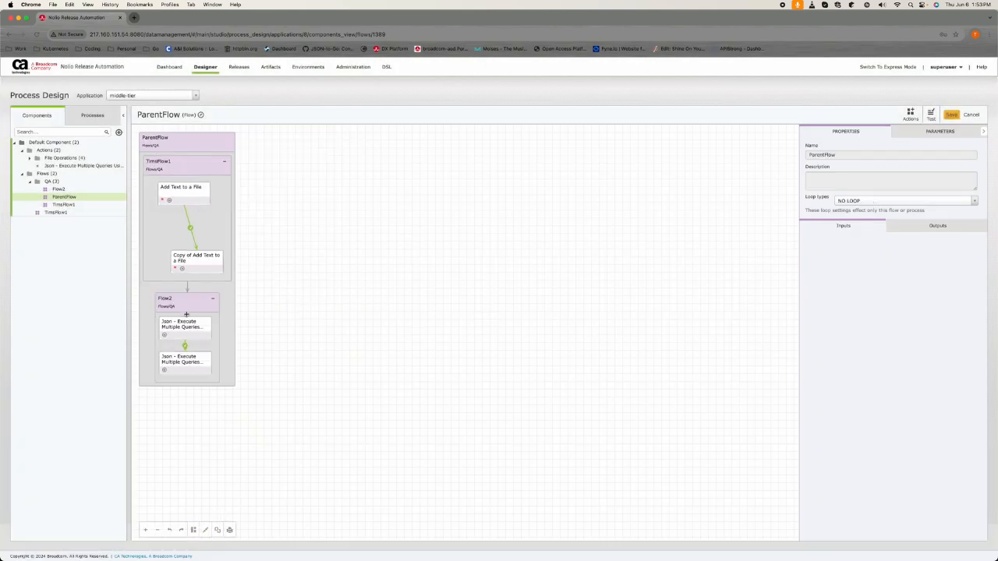
{"action": "left_click", "coordinate": [187, 258]}
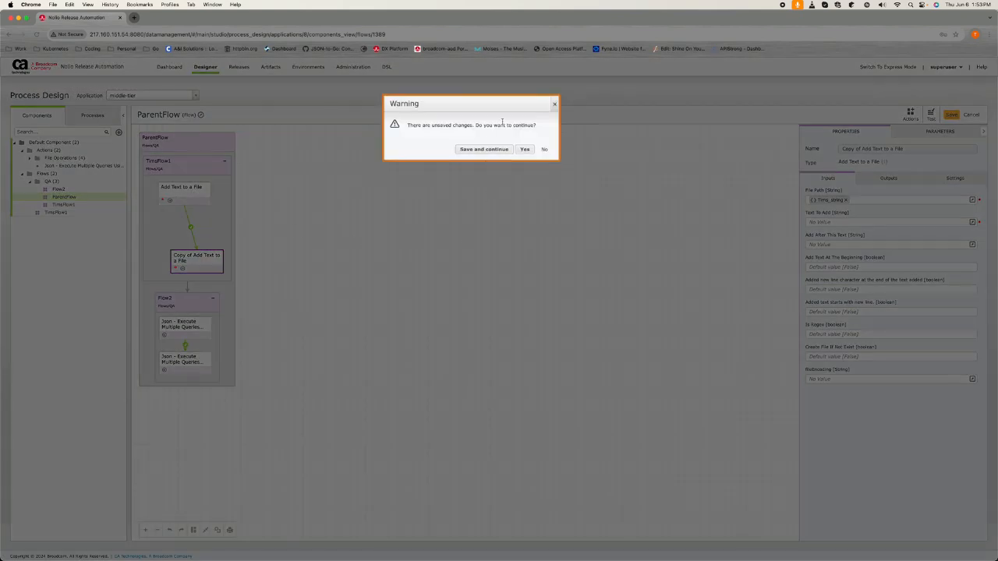
{"action": "left_click", "coordinate": [485, 149]}
{"action": "left_click", "coordinate": [192, 530]}
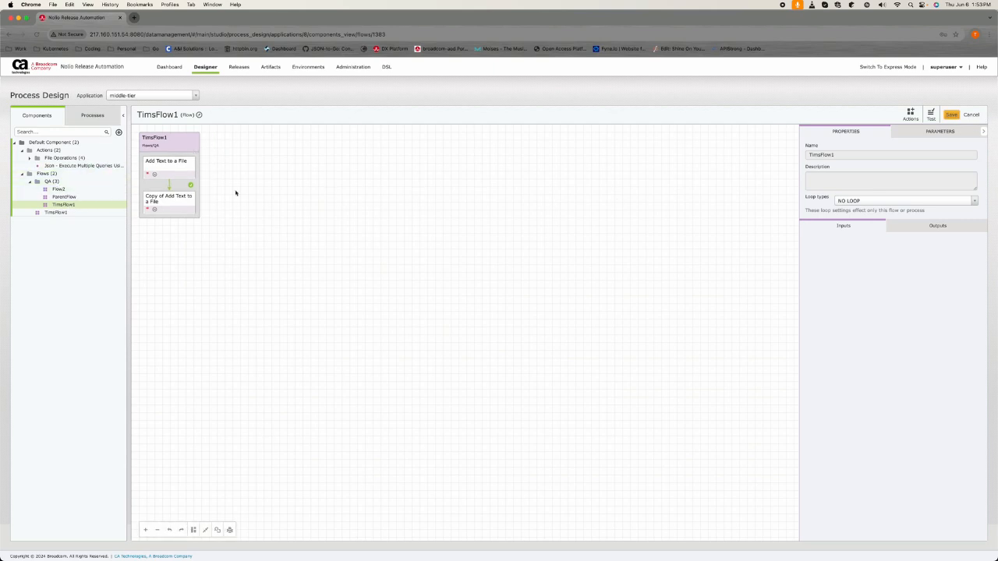
{"action": "left_click", "coordinate": [65, 197]}
{"action": "left_click", "coordinate": [494, 149]}
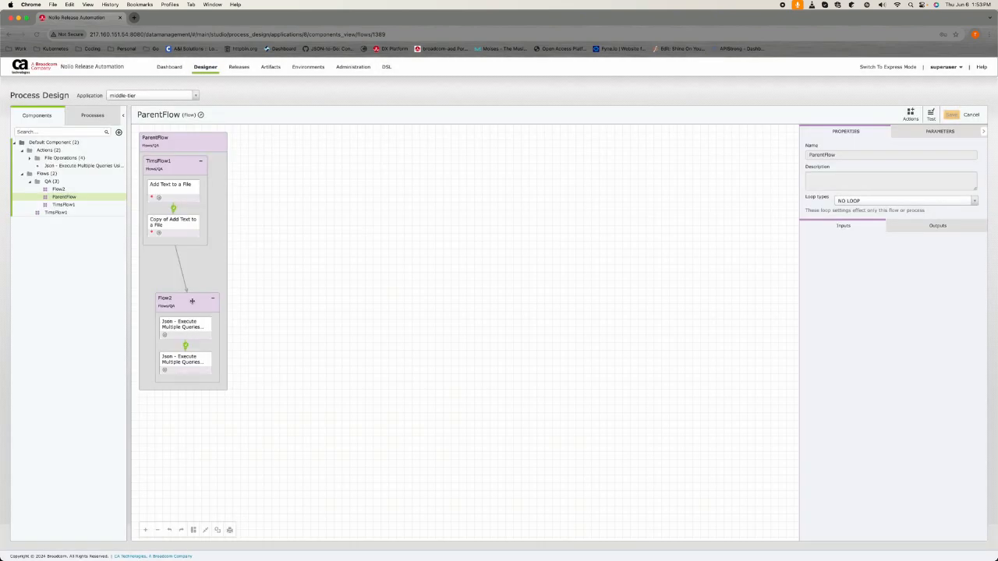
Auto-arrange ParentFlow again to close the gap between its nested flows, and save it while switching to the processes.
{"action": "left_click", "coordinate": [193, 530]}
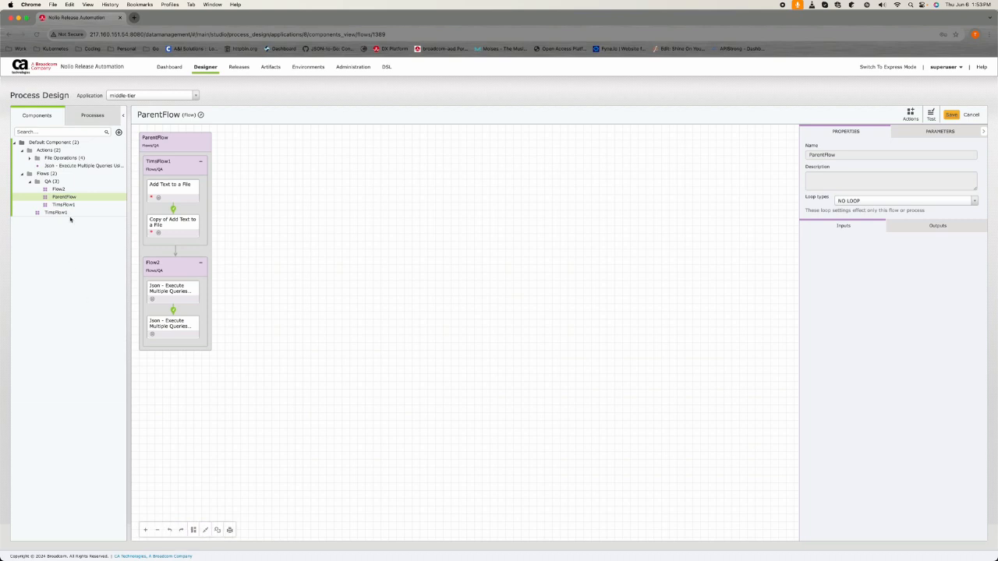
{"action": "left_click", "coordinate": [92, 114]}
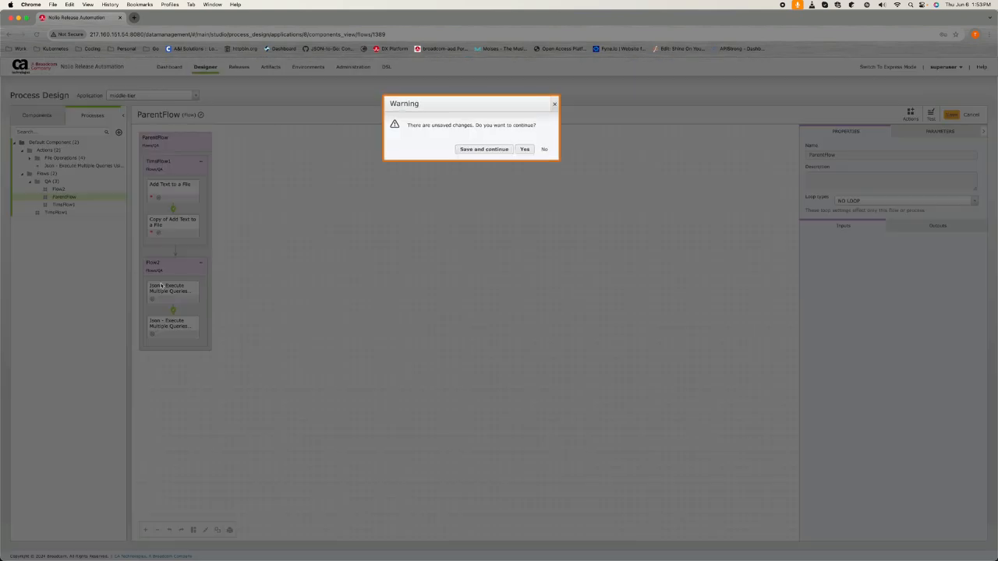
{"action": "left_click", "coordinate": [483, 149]}
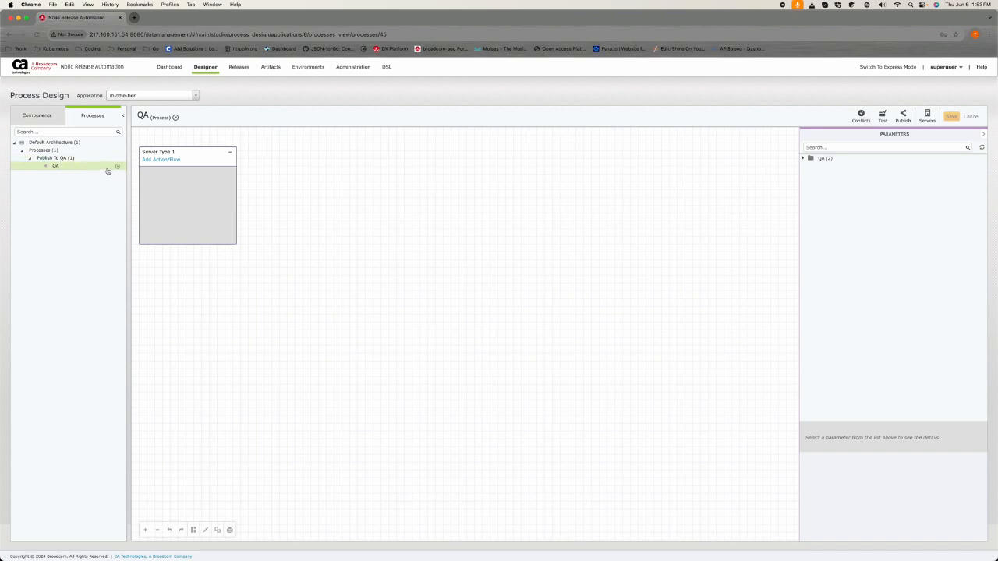
Add ParentFlow from the QA flows category to Server Type 1 in the QA process, and save the process.
{"action": "left_click", "coordinate": [161, 162]}
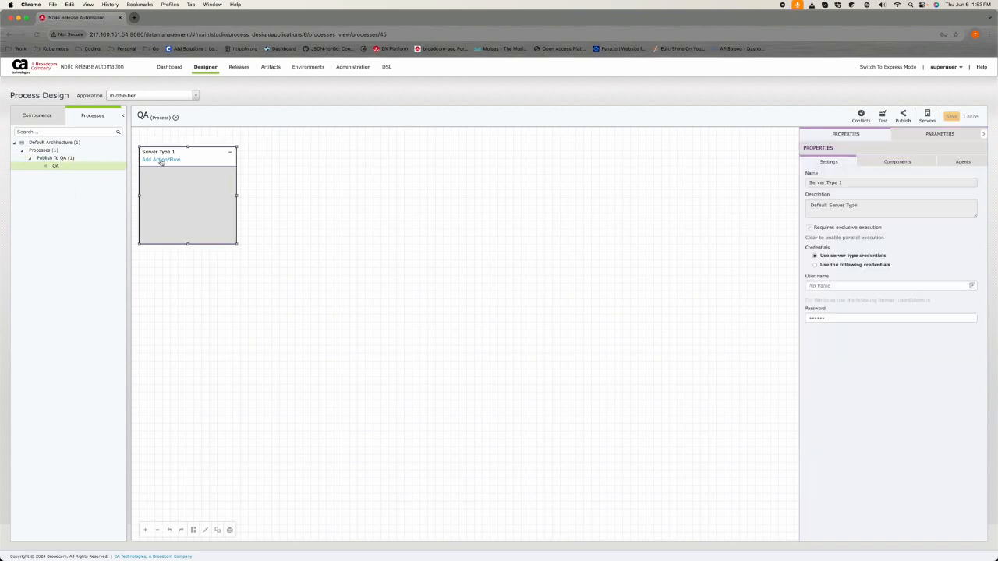
{"action": "left_click", "coordinate": [162, 160]}
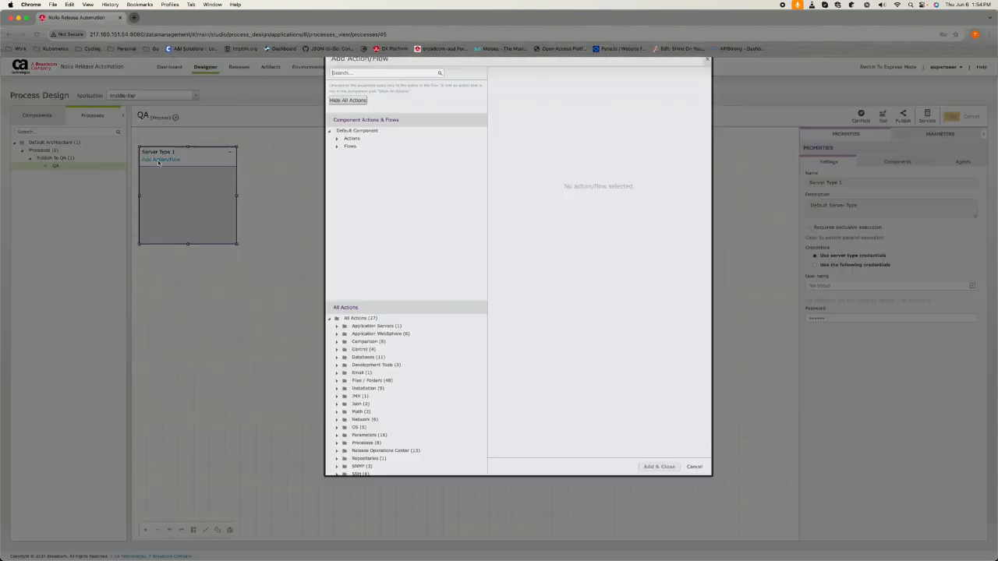
{"action": "left_click", "coordinate": [337, 193]}
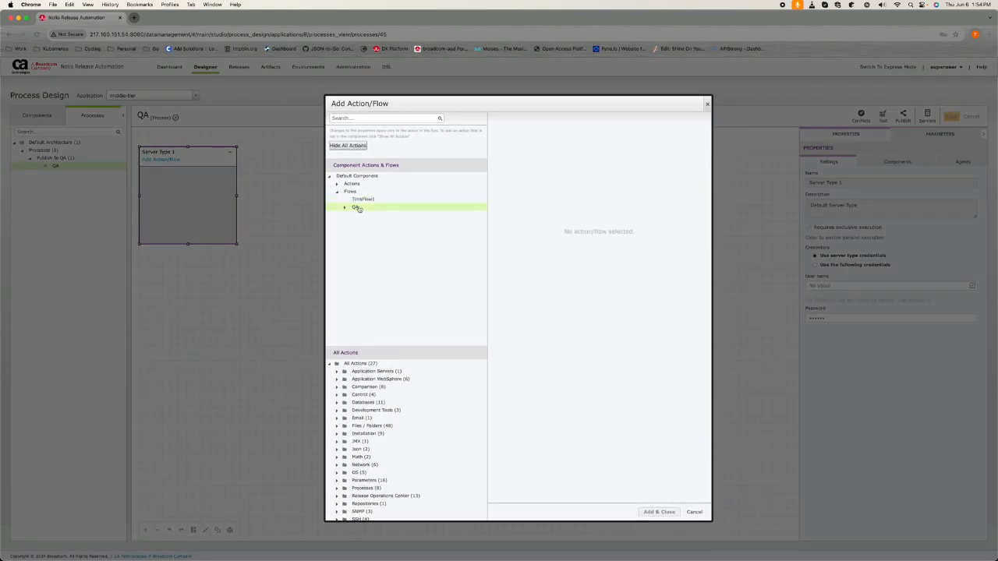
{"action": "left_click", "coordinate": [346, 209]}
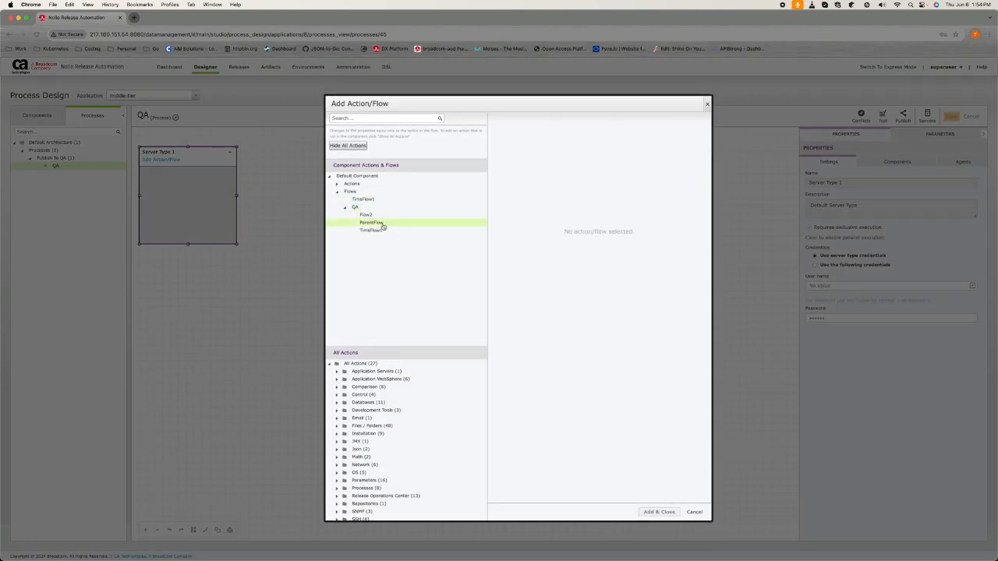
{"action": "left_click", "coordinate": [374, 223]}
{"action": "left_click", "coordinate": [658, 512]}
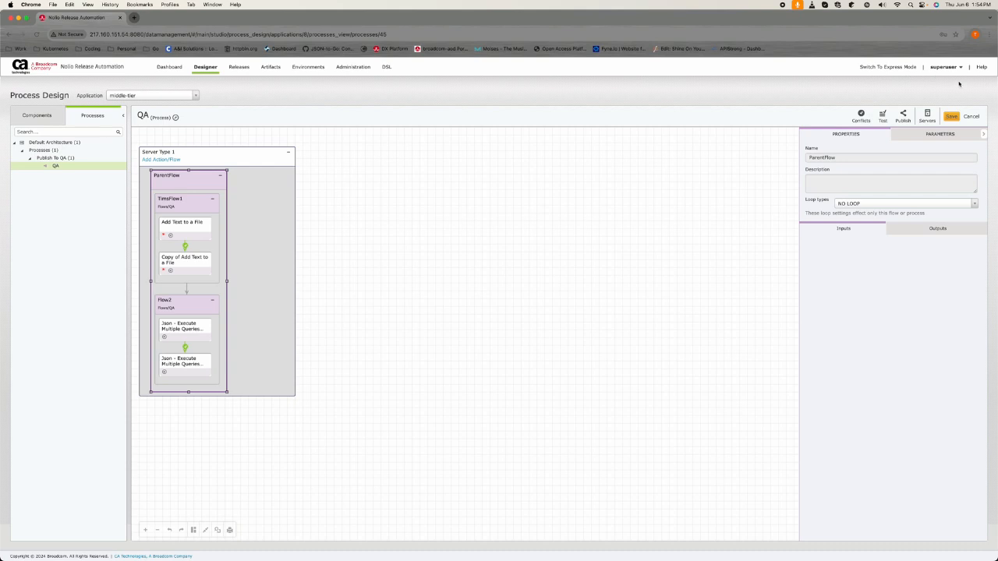
{"action": "left_click", "coordinate": [953, 118]}
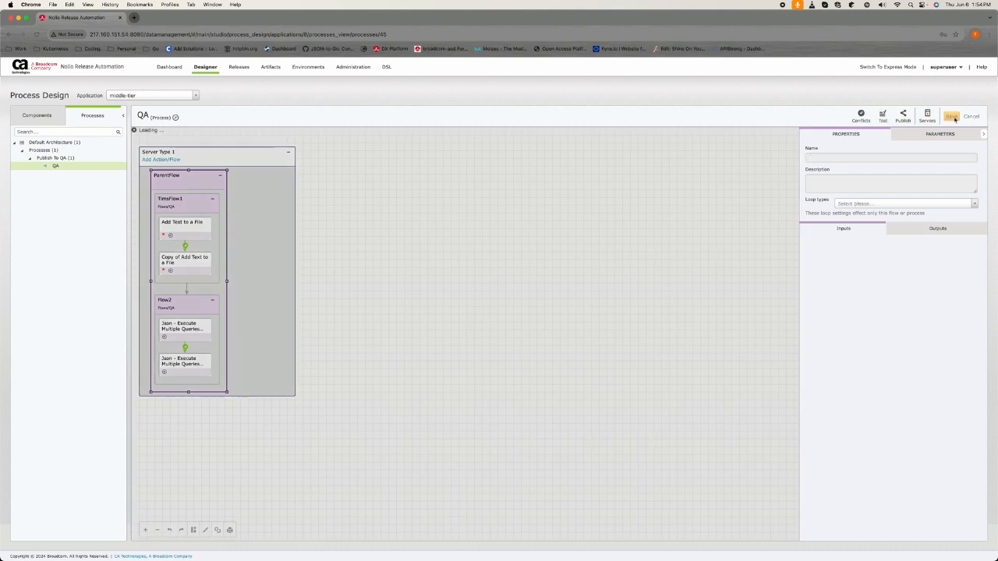
Review the QA process's action conflicts and its publishing options for tagging and environment assignment, closing the options without publishing.
{"action": "left_click", "coordinate": [881, 119]}
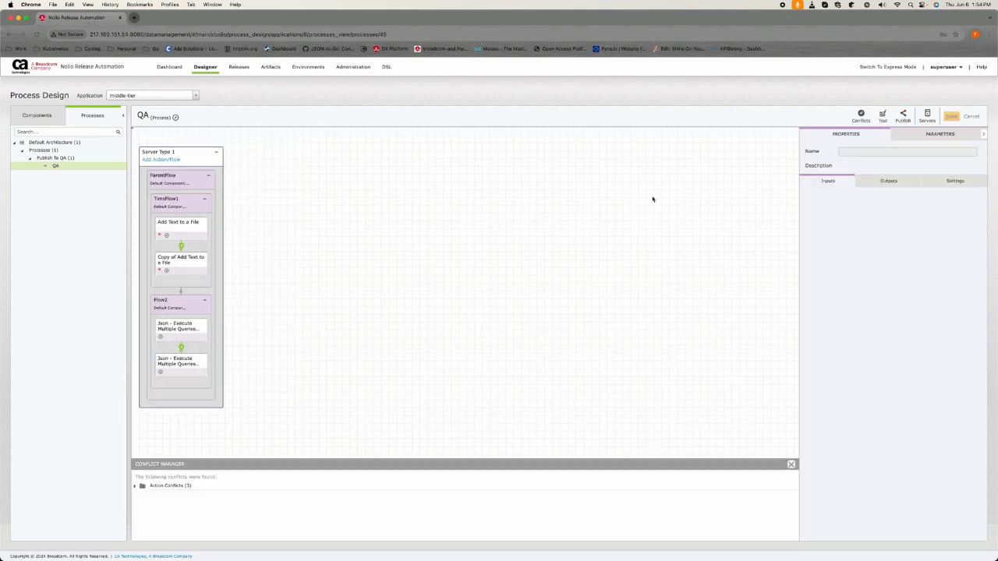
{"action": "left_click", "coordinate": [136, 486]}
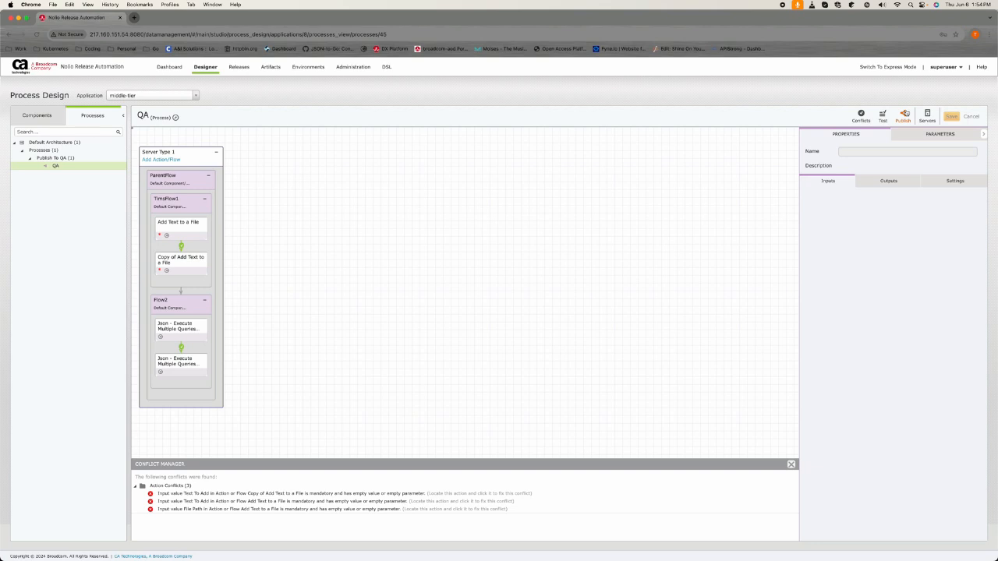
{"action": "left_click", "coordinate": [903, 115]}
{"action": "left_click", "coordinate": [521, 155]}
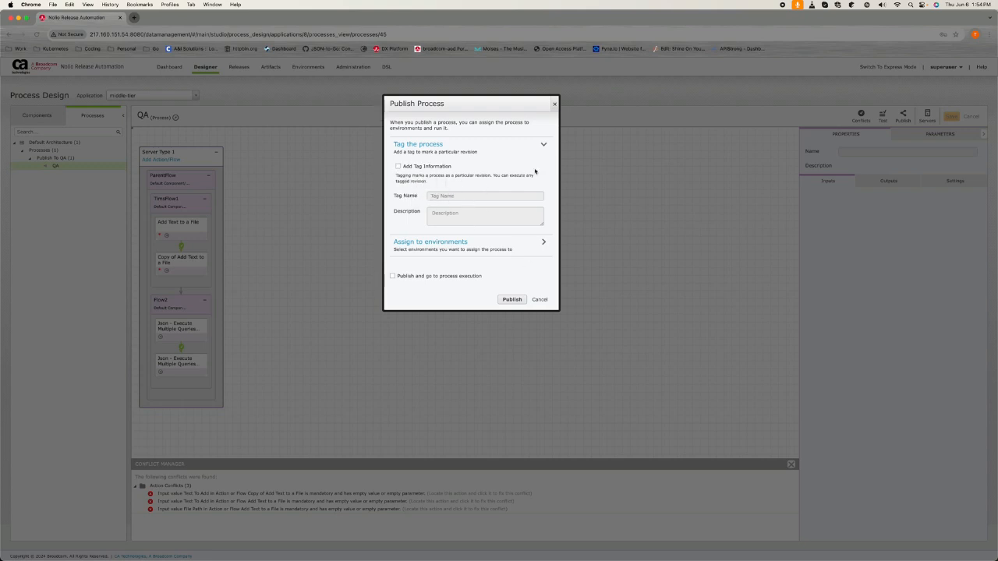
{"action": "left_click", "coordinate": [544, 145]}
{"action": "left_click", "coordinate": [543, 168]}
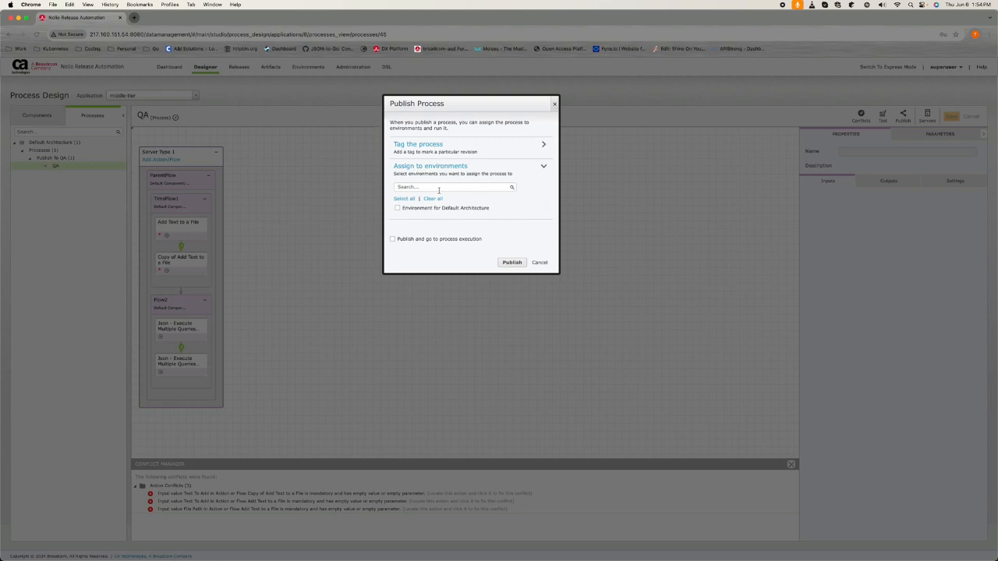
{"action": "left_click", "coordinate": [397, 208]}
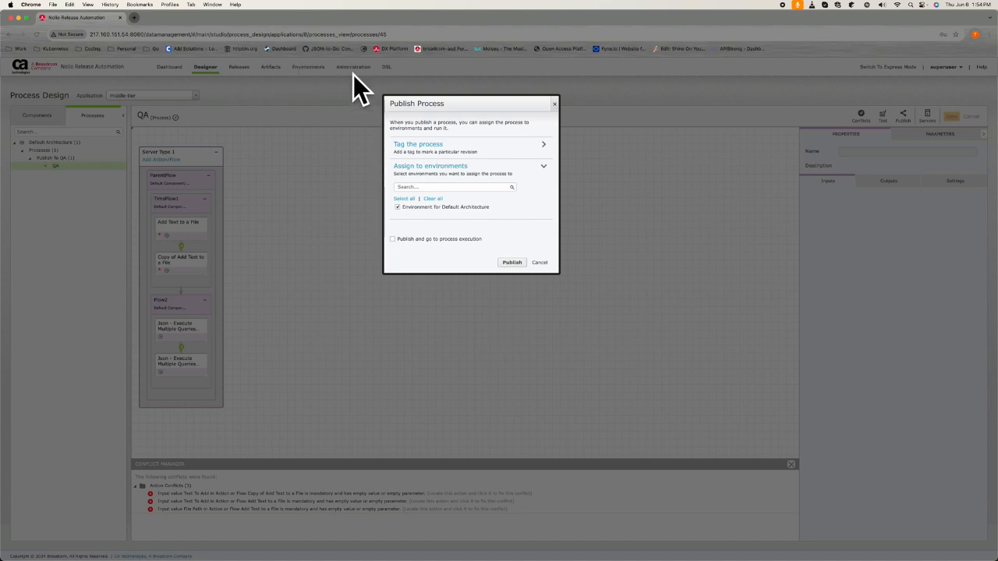
{"action": "left_click", "coordinate": [539, 263]}
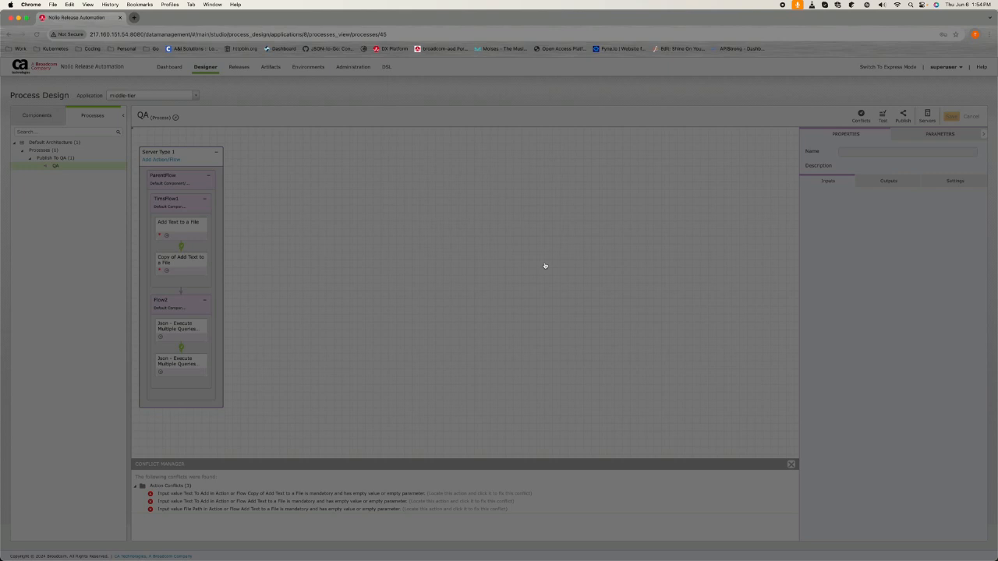
{"action": "left_click", "coordinate": [40, 115]}
{"action": "left_click", "coordinate": [84, 116]}
{"action": "left_click", "coordinate": [44, 116]}
{"action": "left_click", "coordinate": [84, 116]}
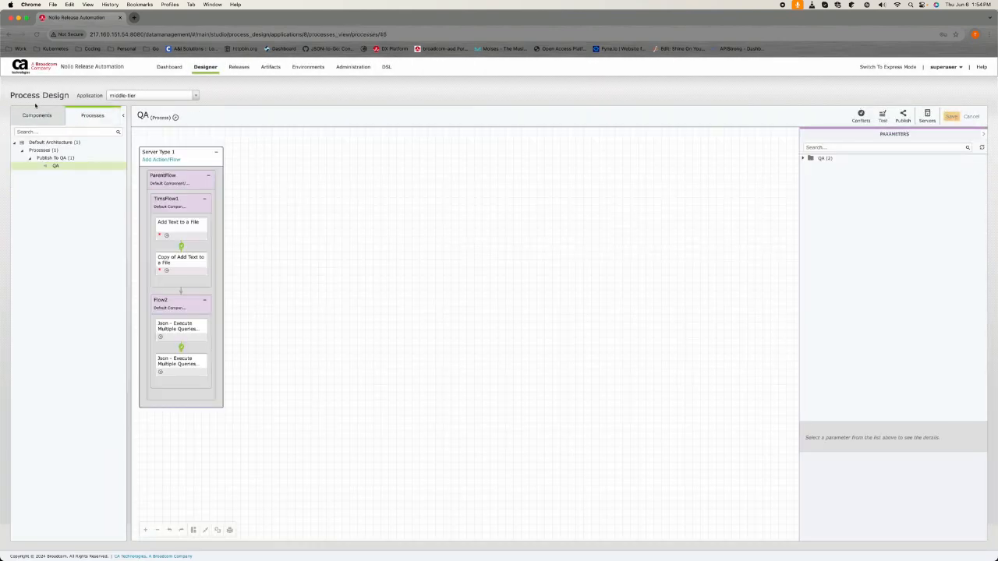
{"action": "left_click", "coordinate": [36, 115]}
Examine the Post and Pre flows of the MSSQL 1.3 shared component.
{"action": "mouse_move", "coordinate": [205, 67]}
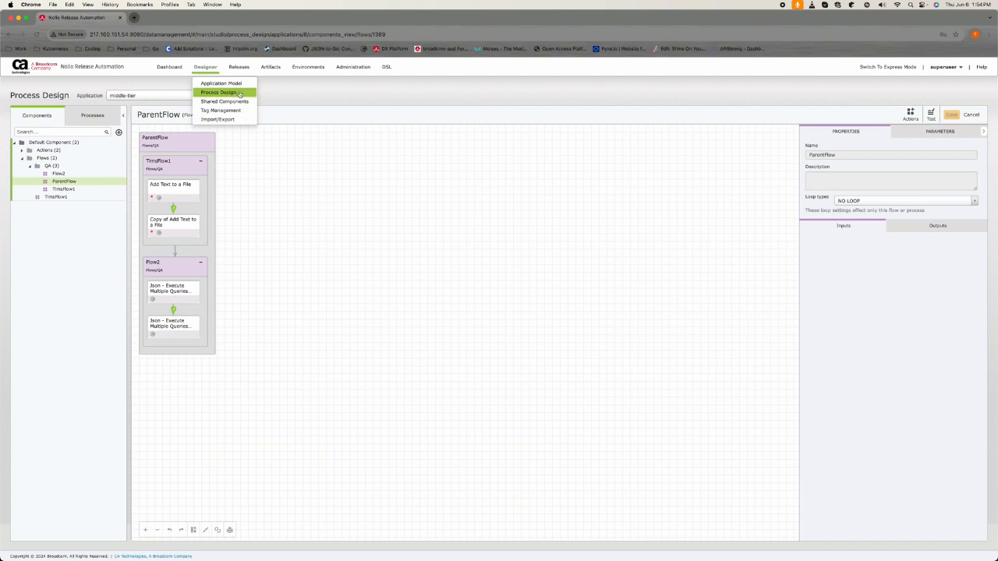
{"action": "left_click", "coordinate": [234, 101]}
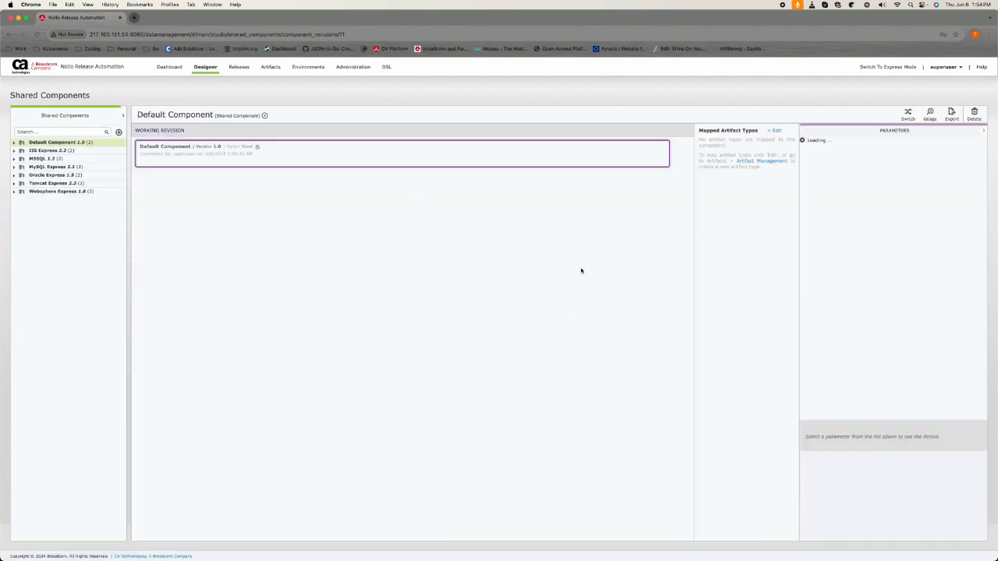
{"action": "left_click", "coordinate": [26, 161]}
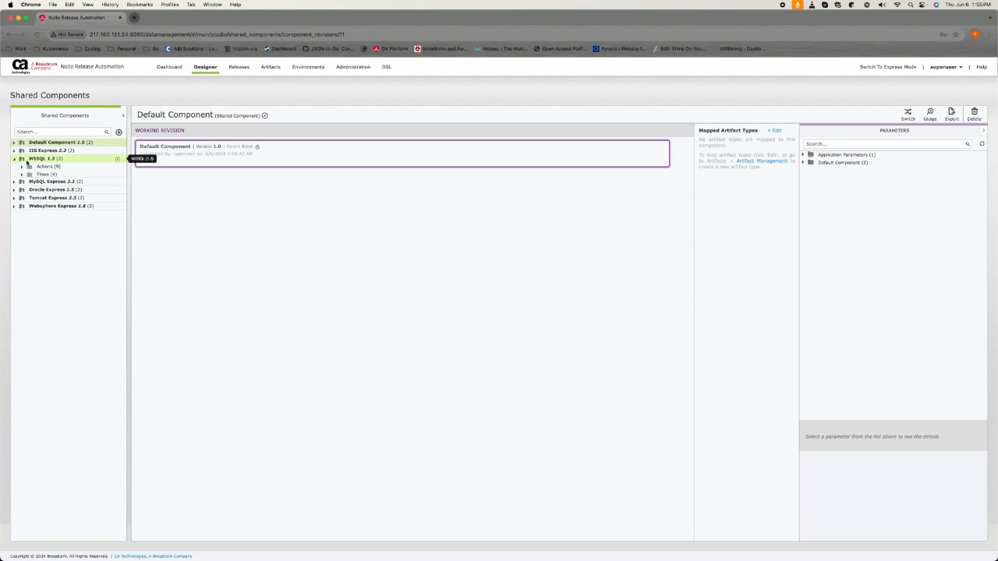
{"action": "left_click", "coordinate": [22, 174]}
{"action": "left_click", "coordinate": [49, 198]}
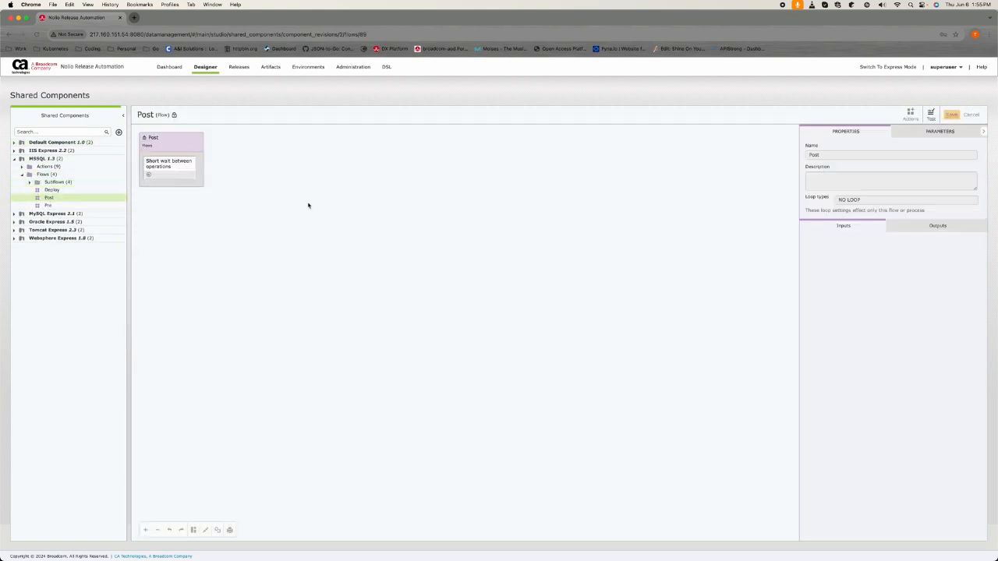
{"action": "left_click", "coordinate": [49, 205]}
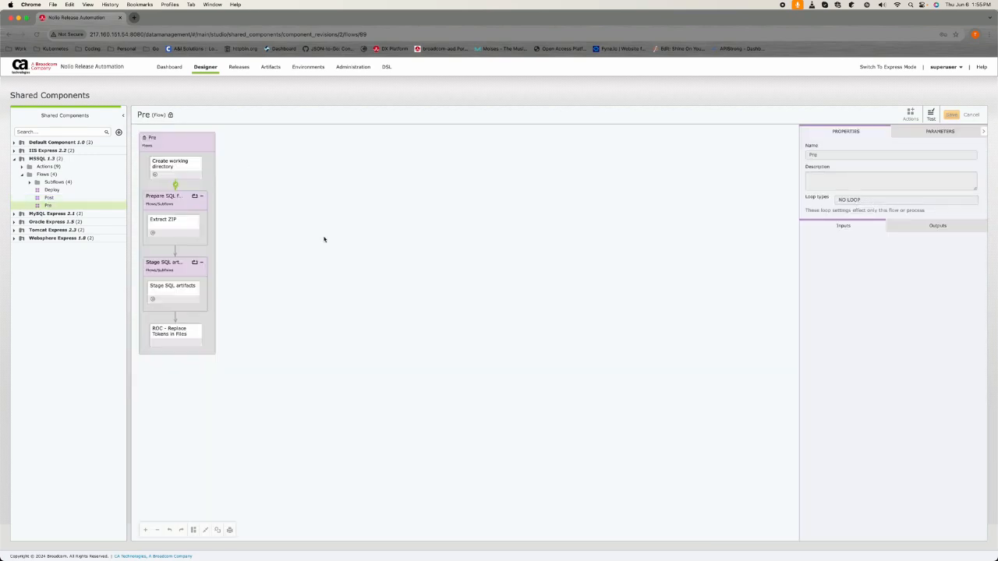
Look over Tag Management for middle-tier and the Import/Export lists of applications, components and process tags.
{"action": "mouse_move", "coordinate": [208, 70]}
{"action": "left_click", "coordinate": [233, 112]}
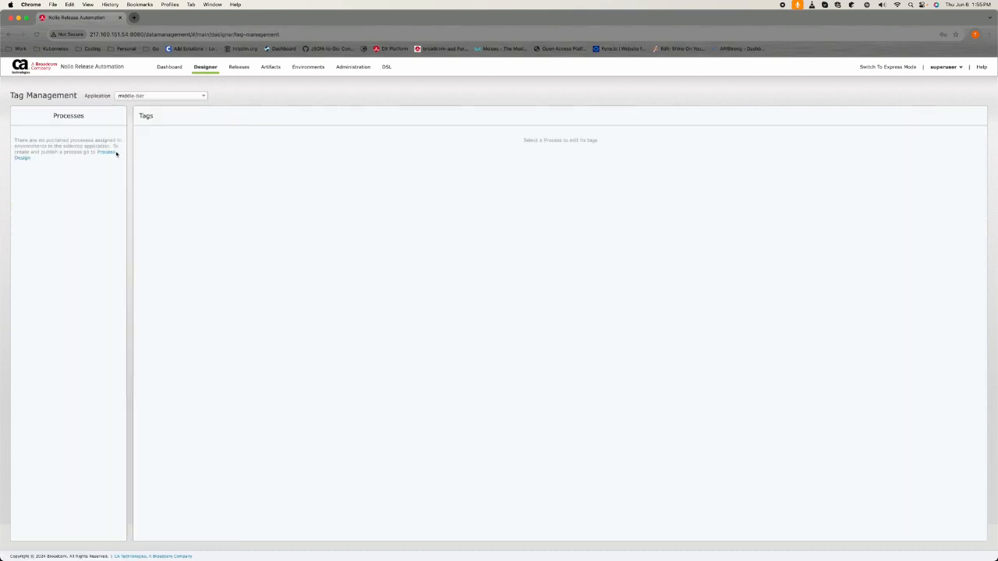
{"action": "left_click", "coordinate": [109, 155]}
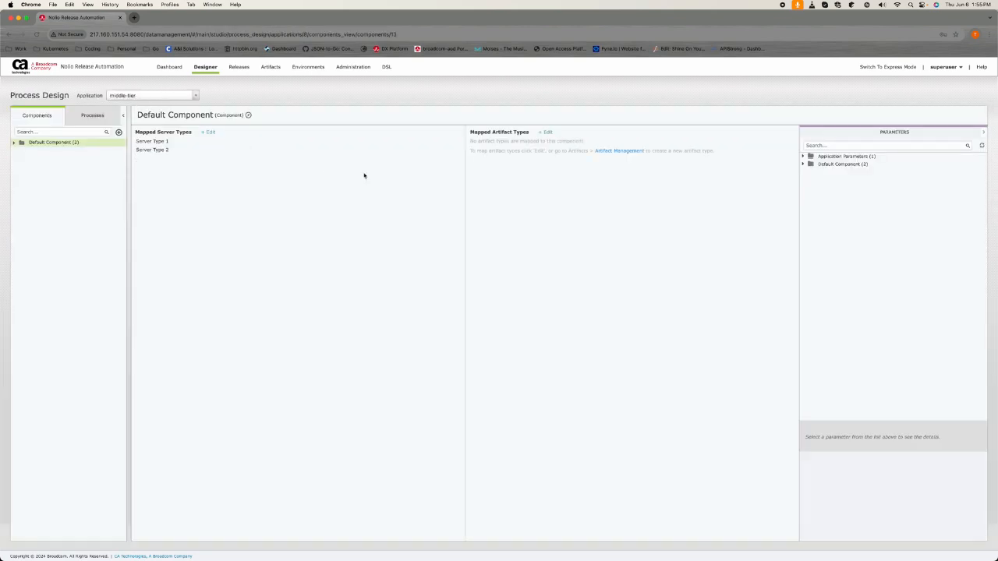
{"action": "mouse_move", "coordinate": [206, 69]}
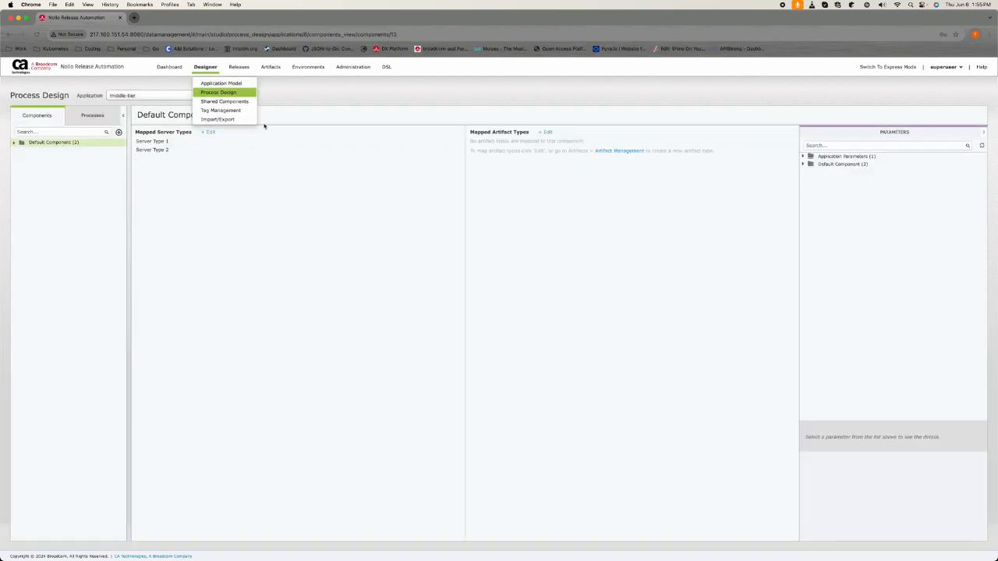
{"action": "left_click", "coordinate": [224, 120]}
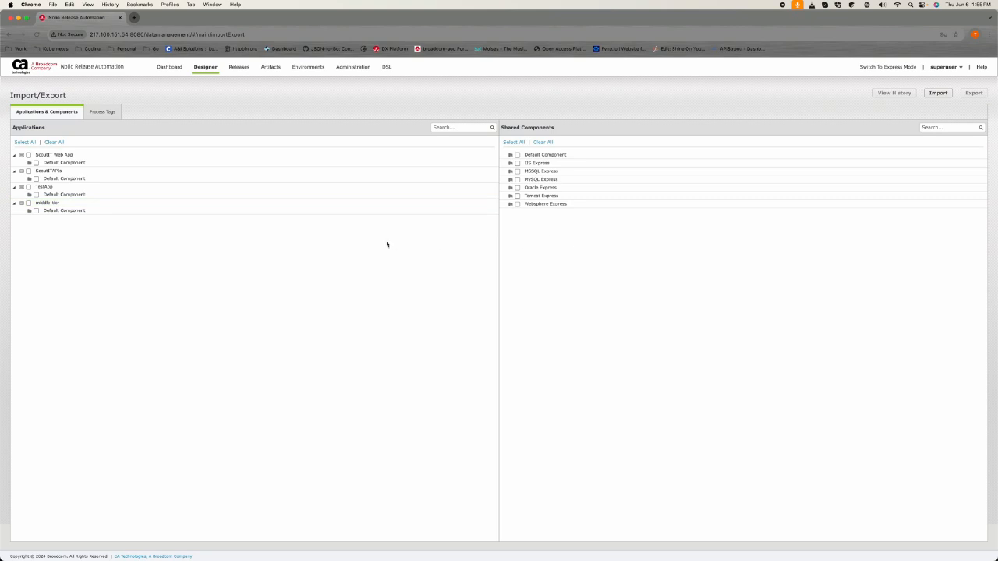
{"action": "left_click", "coordinate": [105, 114]}
{"action": "left_click", "coordinate": [30, 117]}
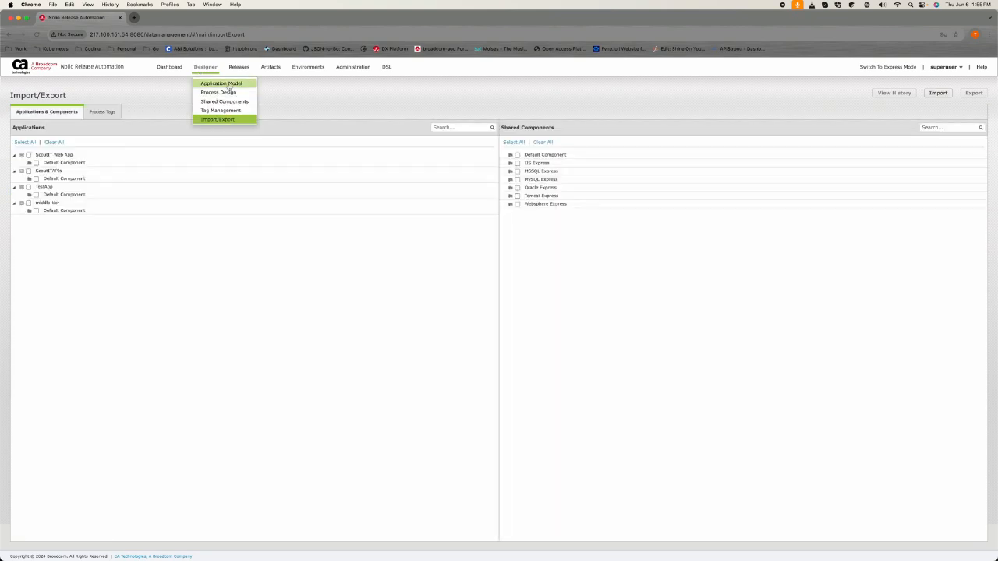
Review the server types and architectures in middle-tier's application model.
{"action": "left_click", "coordinate": [226, 84]}
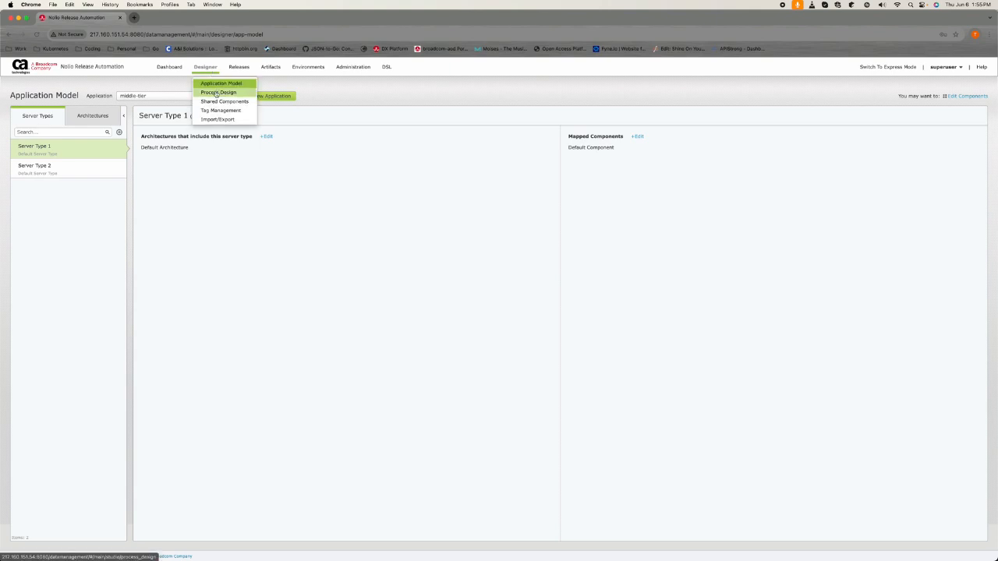
{"action": "left_click", "coordinate": [217, 93]}
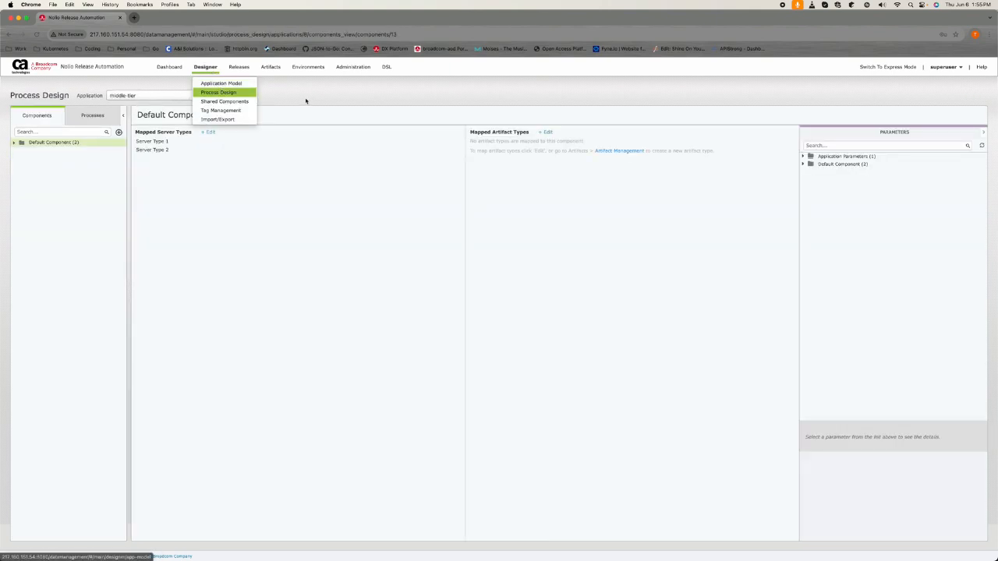
{"action": "left_click", "coordinate": [221, 84]}
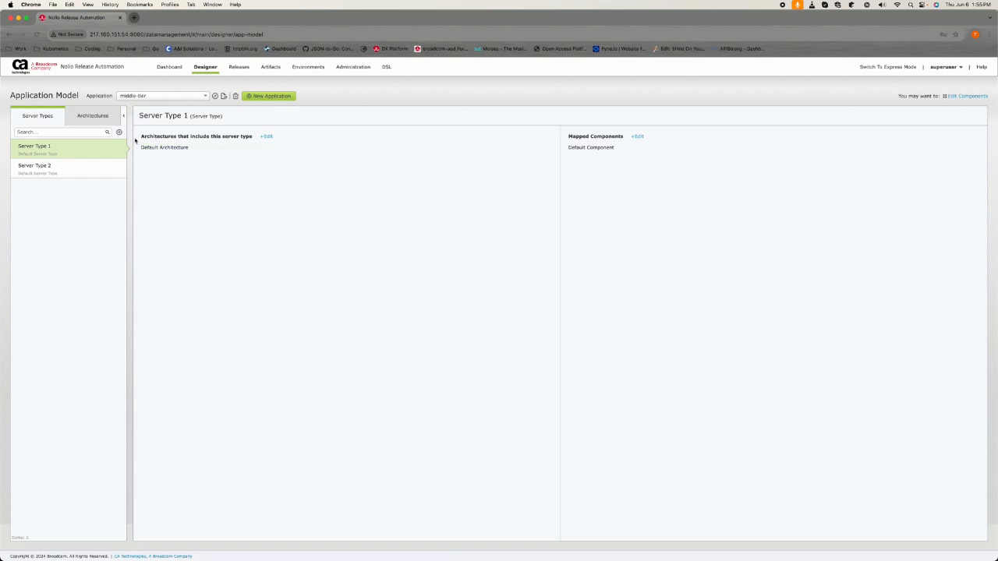
{"action": "left_click", "coordinate": [85, 117]}
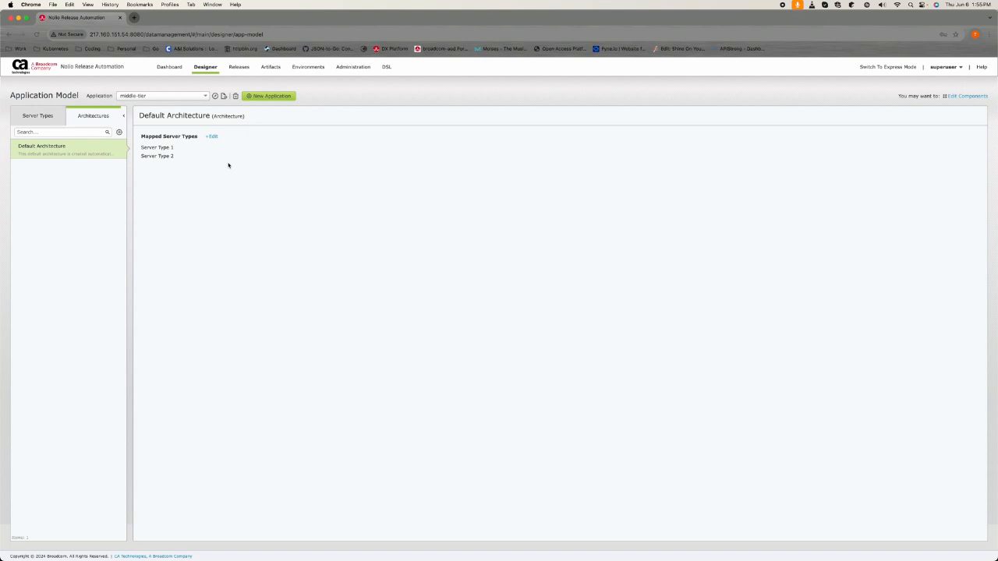
Open the QA process under the Publish To QA category in middle-tier's process design.
{"action": "mouse_move", "coordinate": [205, 69]}
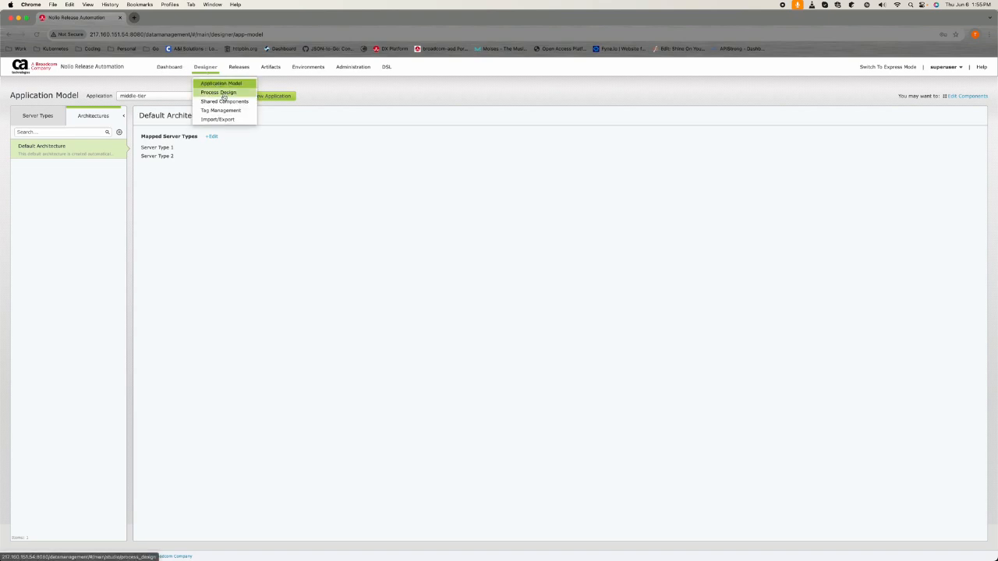
{"action": "left_click", "coordinate": [221, 92]}
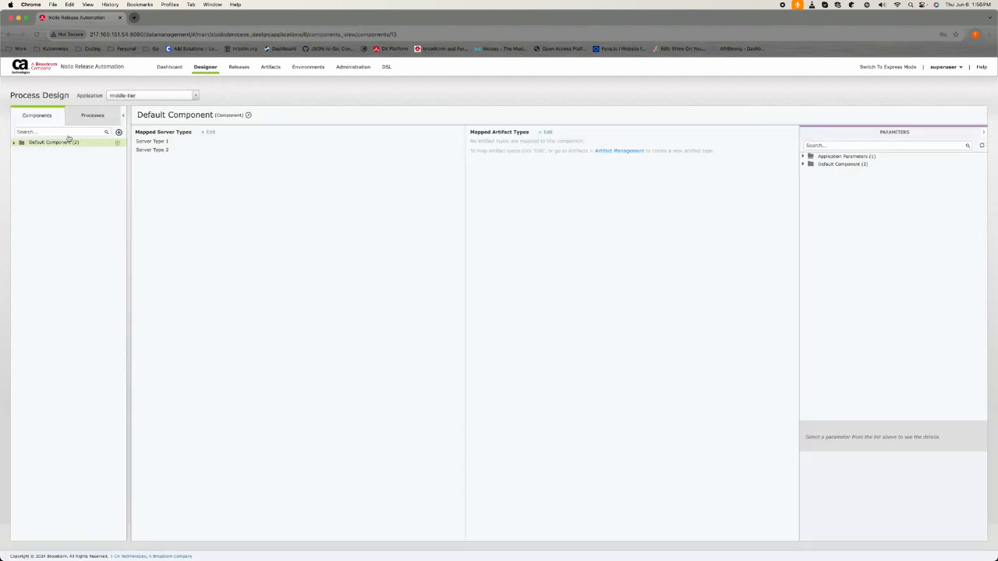
{"action": "left_click", "coordinate": [92, 114]}
{"action": "left_click", "coordinate": [39, 150]}
{"action": "left_click", "coordinate": [22, 150]}
{"action": "left_click", "coordinate": [53, 159]}
{"action": "left_click", "coordinate": [29, 158]}
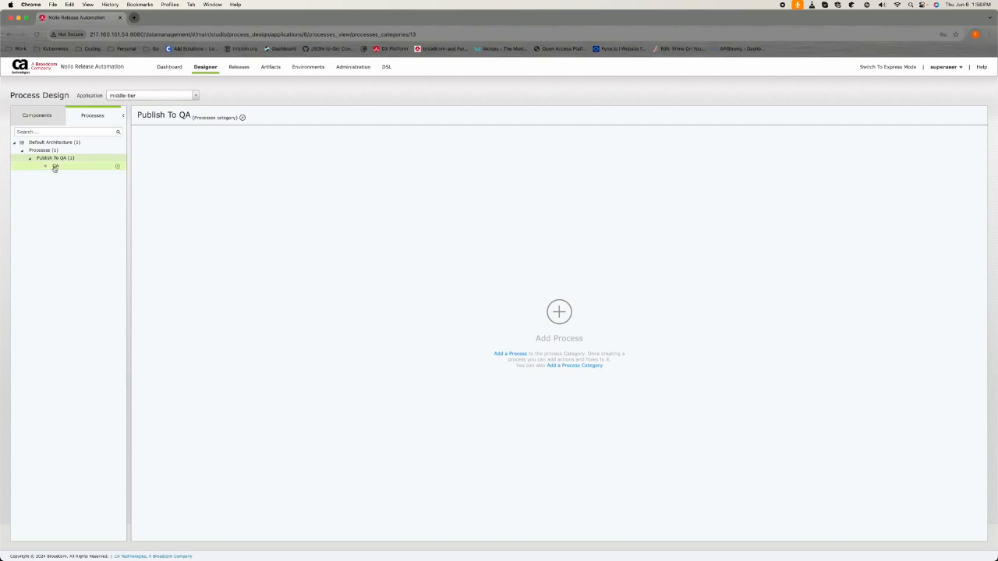
{"action": "left_click", "coordinate": [54, 166]}
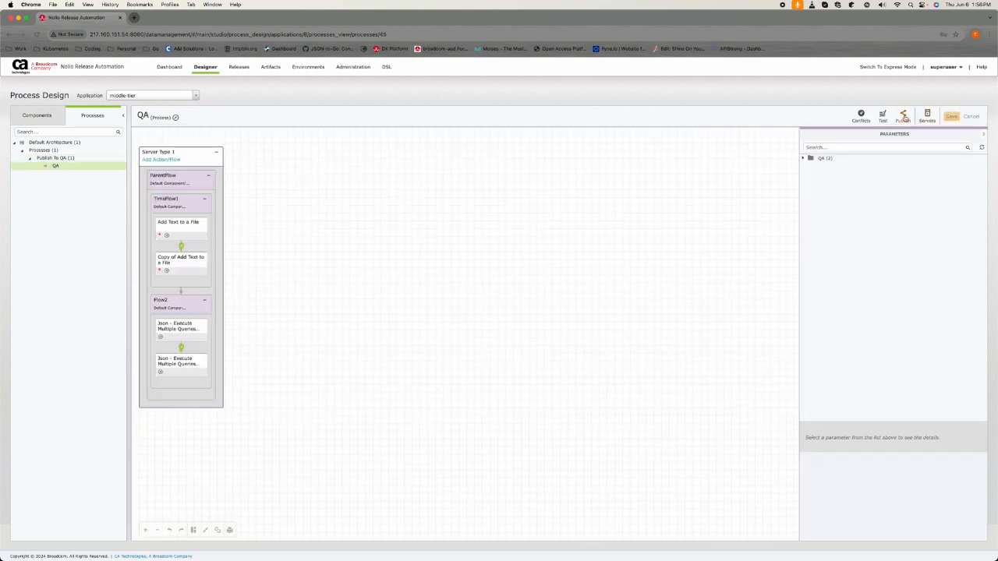
Check which environment the QA process can be assigned to when publishing, and close the publish options without publishing.
{"action": "left_click", "coordinate": [903, 117]}
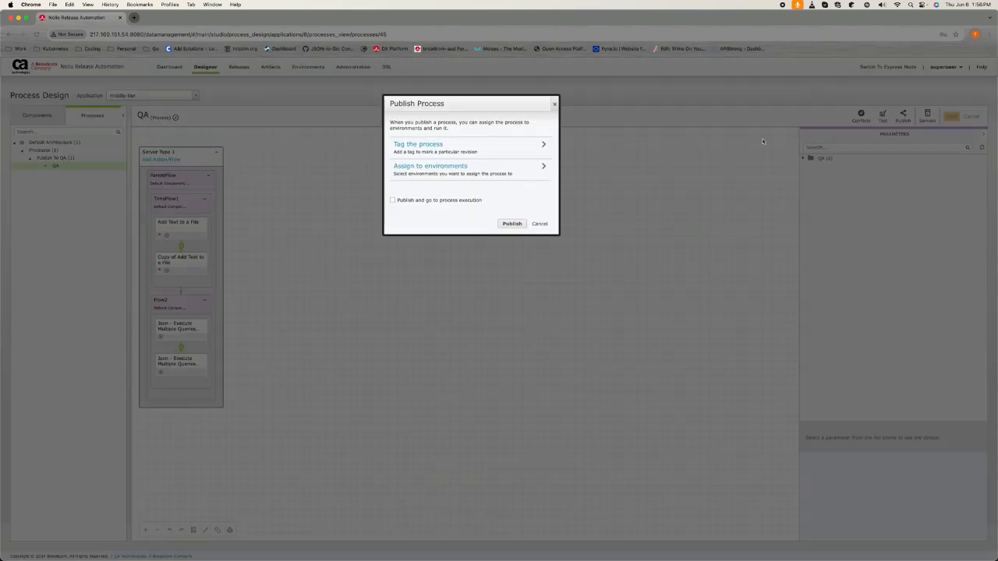
{"action": "left_click", "coordinate": [469, 173]}
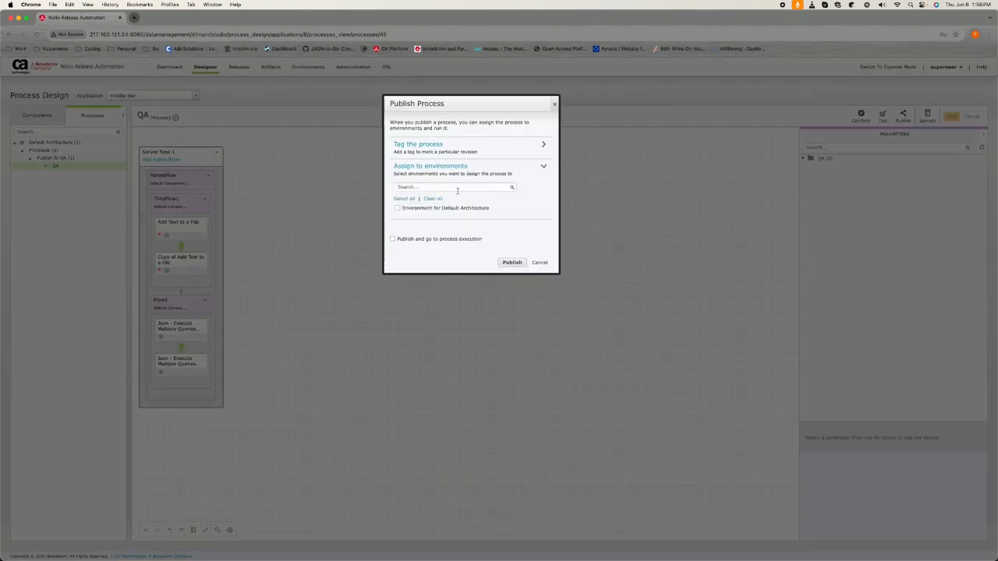
{"action": "left_click_drag", "start_coordinate": [408, 208], "coordinate": [508, 211]}
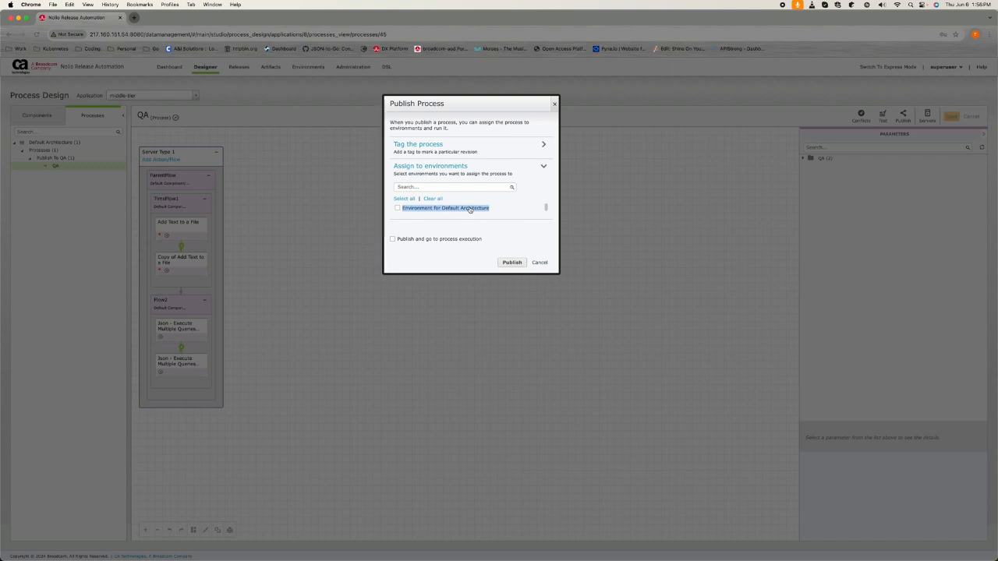
{"action": "left_click", "coordinate": [541, 263]}
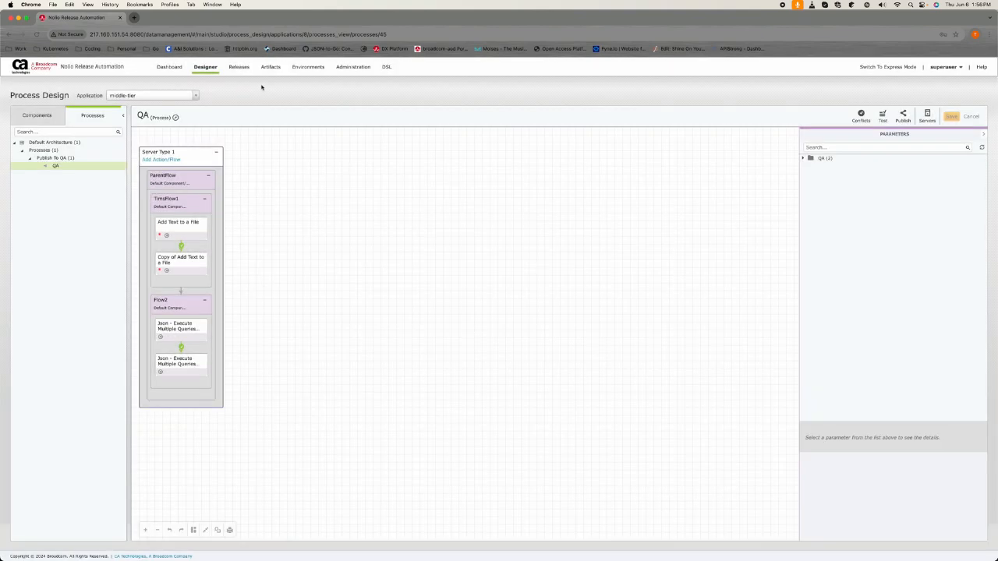
Return to middle-tier's application model and compare the server types mapped to Default Architecture with the details of Server Type 1 and Server Type 2.
{"action": "mouse_move", "coordinate": [210, 70]}
{"action": "left_click", "coordinate": [226, 92]}
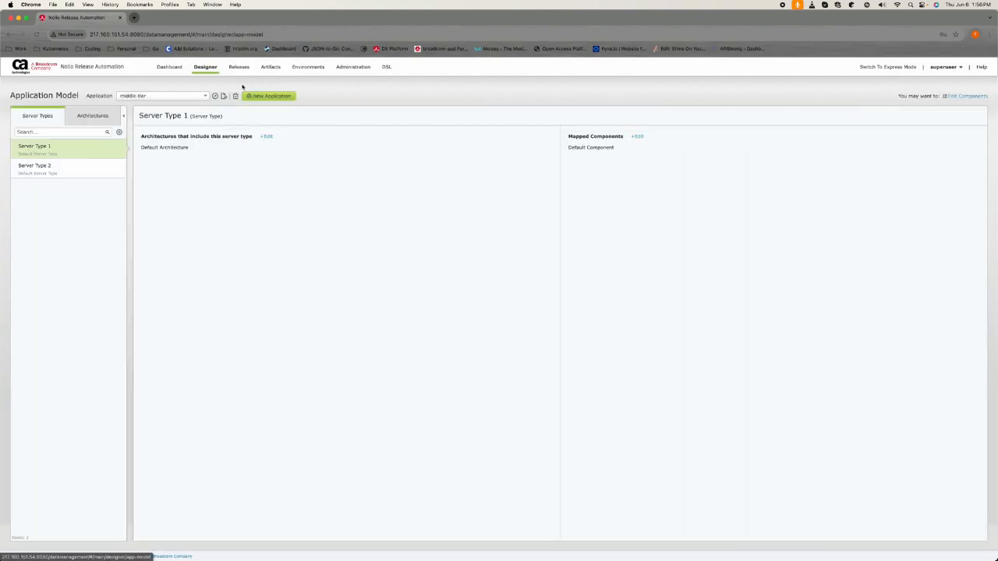
{"action": "left_click", "coordinate": [86, 118]}
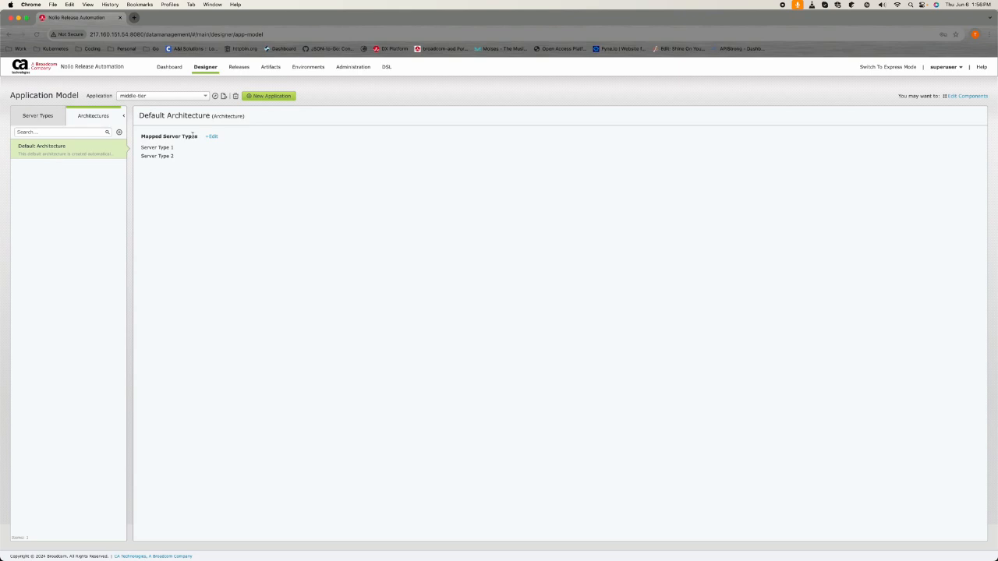
{"action": "left_click", "coordinate": [43, 117]}
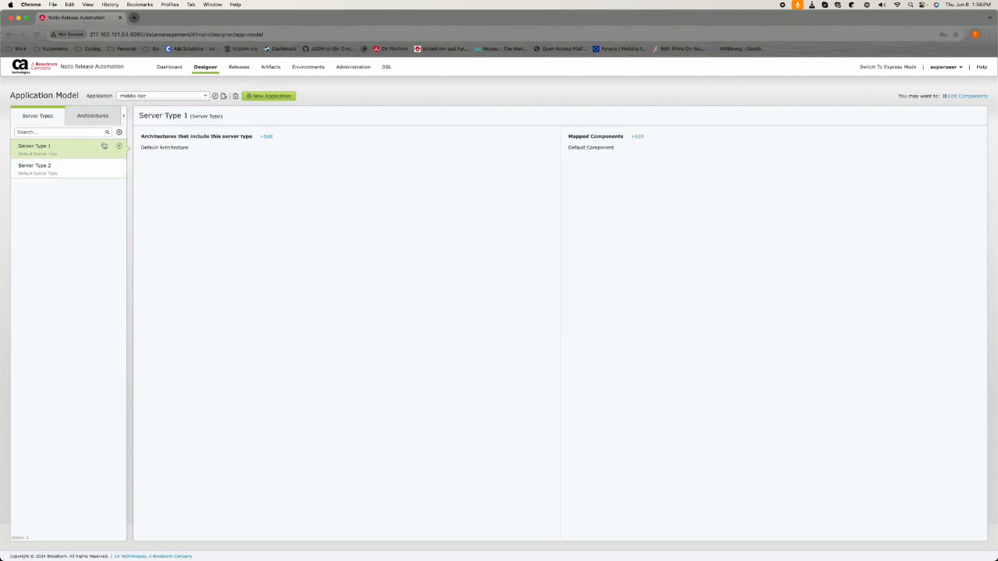
{"action": "left_click", "coordinate": [92, 117]}
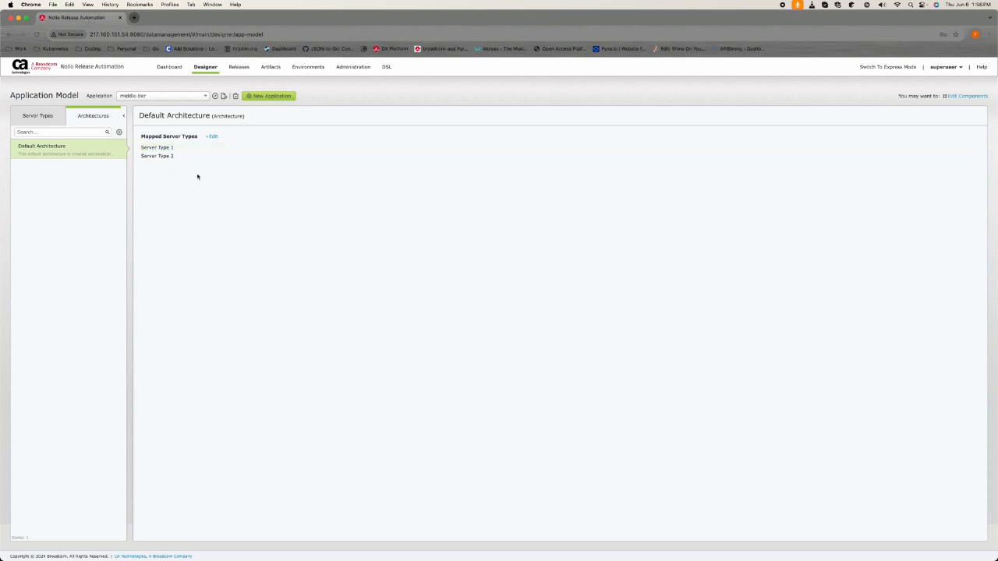
{"action": "left_click", "coordinate": [53, 118]}
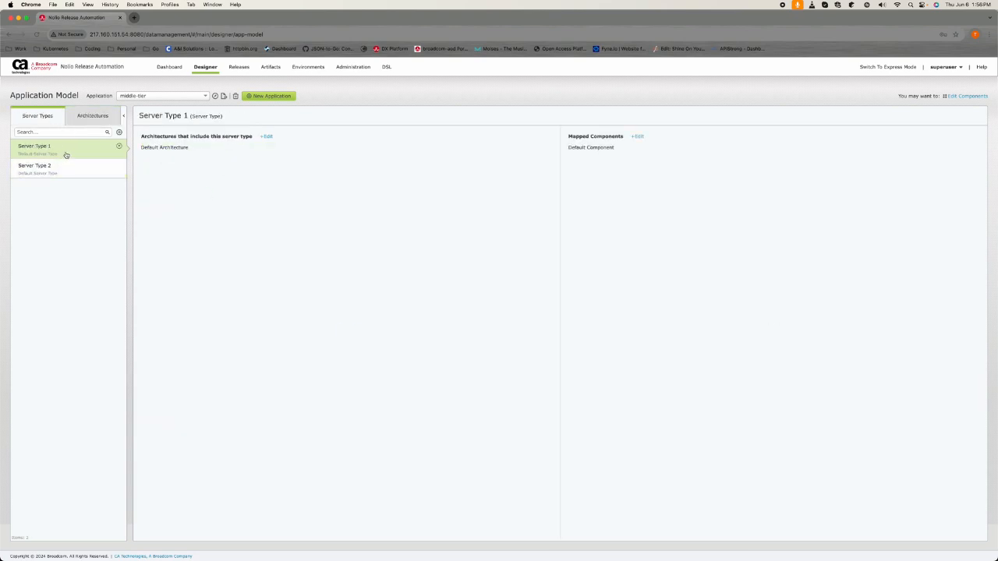
{"action": "left_click", "coordinate": [67, 175]}
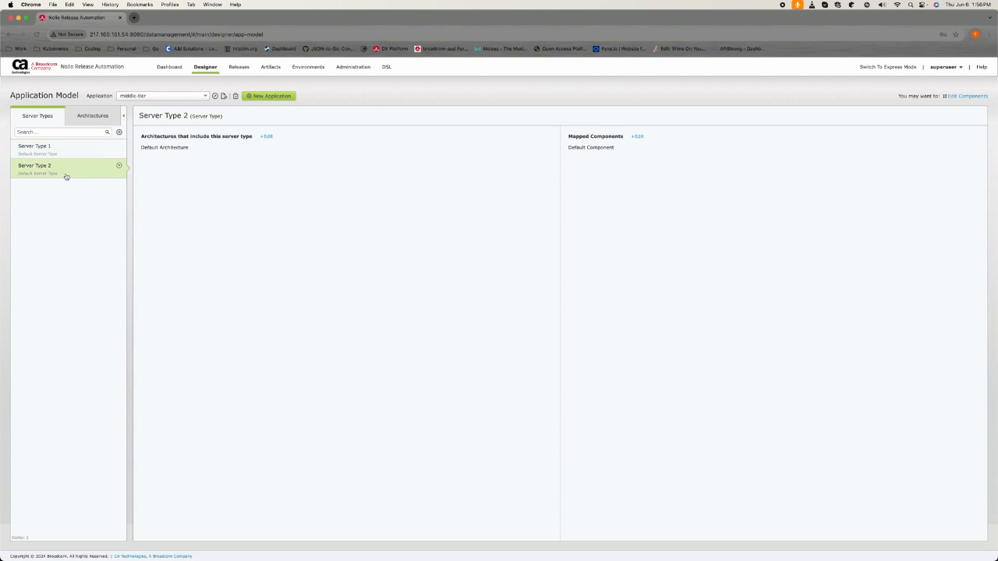